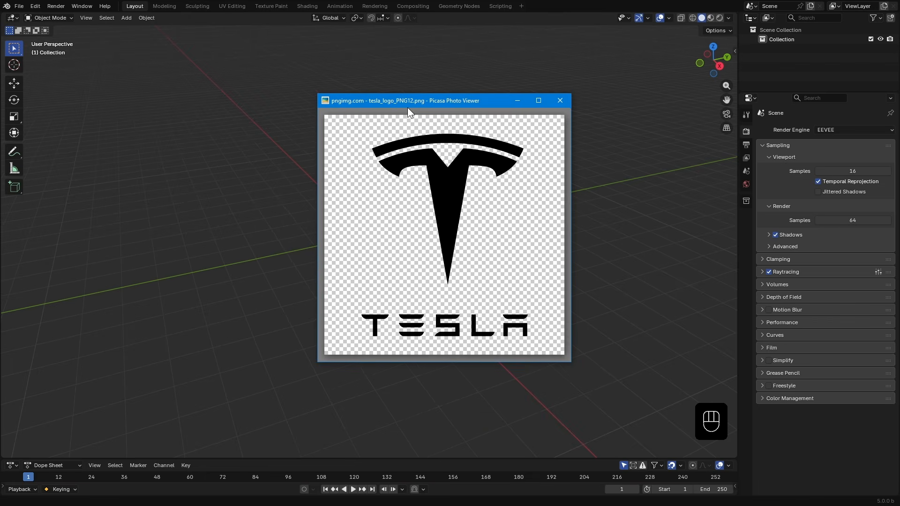
- Convert the Tesla logo PNG to SVG with the FreeConvert online converter and download the SVG file
{"action": "left_click_drag", "start_coordinate": [408, 111], "coordinate": [349, 123]}
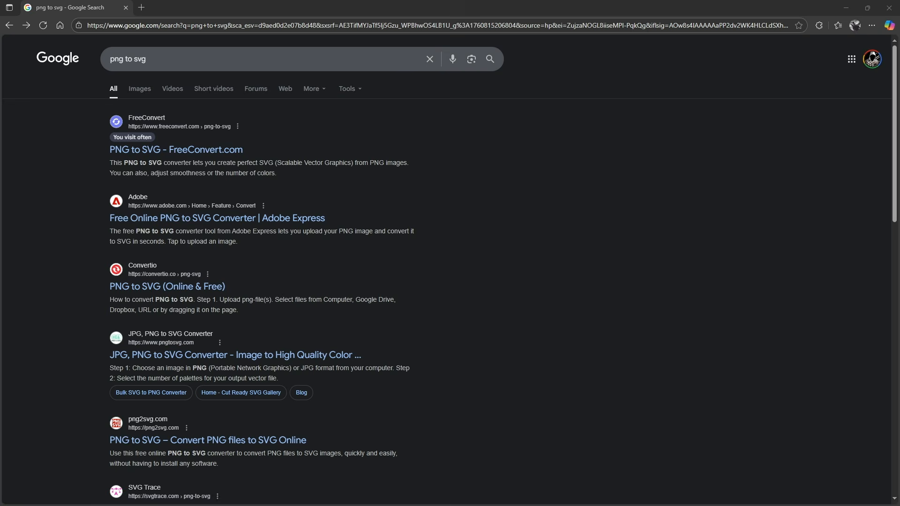
{"action": "left_click", "coordinate": [166, 149]}
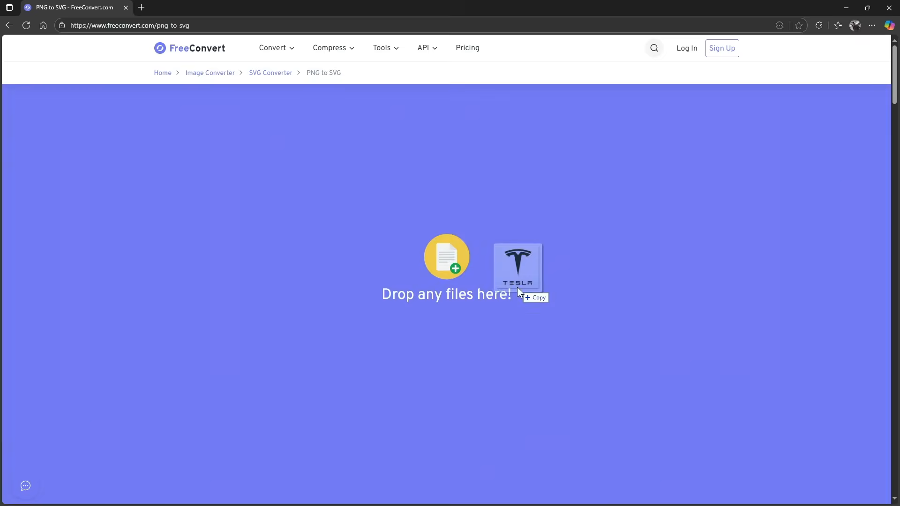
{"action": "left_click_drag", "start_coordinate": [517, 287], "coordinate": [518, 285]}
{"action": "left_click", "coordinate": [572, 264]}
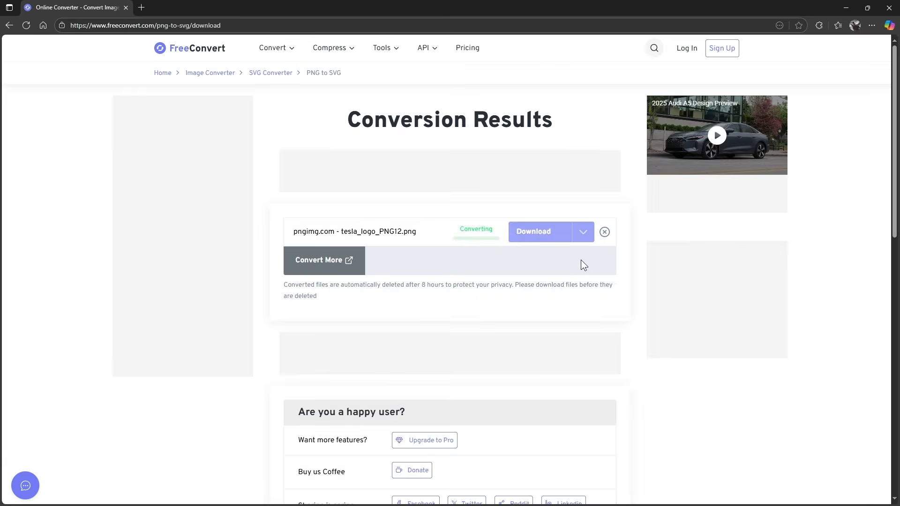
{"action": "left_click", "coordinate": [544, 235]}
{"action": "left_click", "coordinate": [730, 69]}
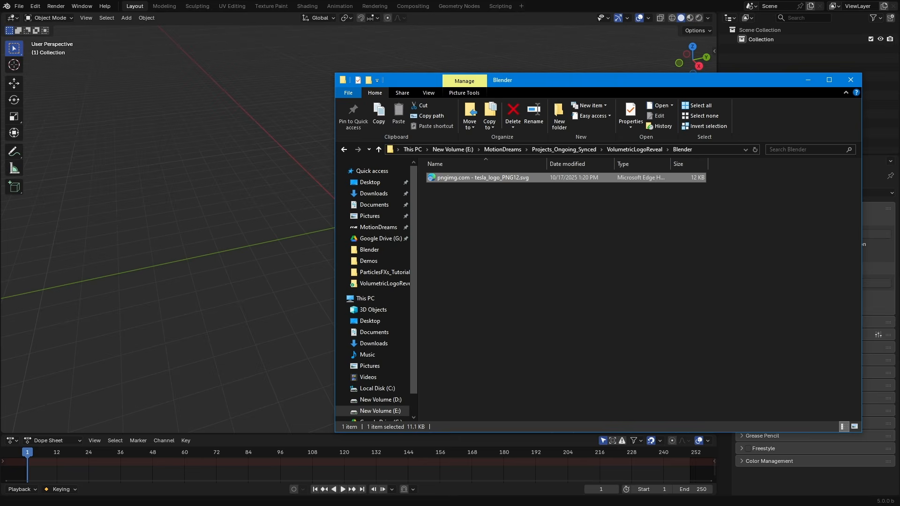
{"action": "left_click", "coordinate": [808, 80]}
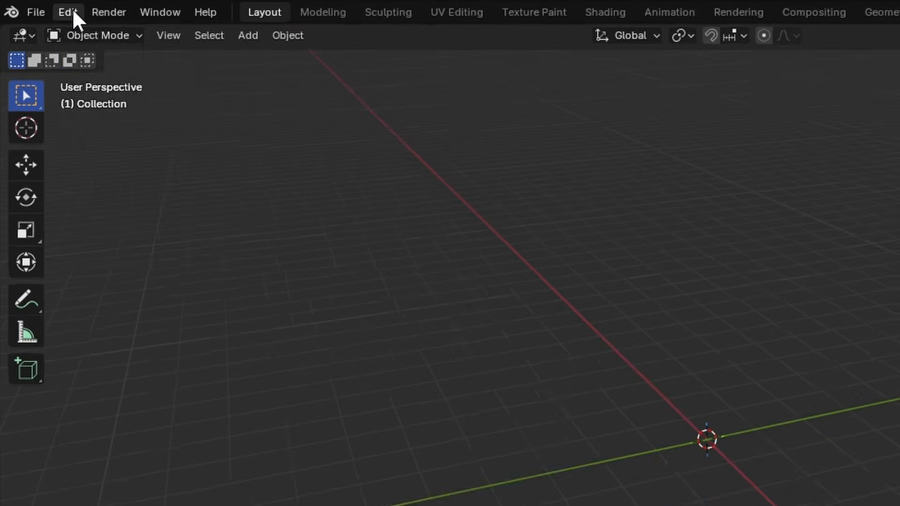
- Search the add-ons in Preferences for svg and review the Scalable Vector Graphics add-on and save options
{"action": "left_click", "coordinate": [35, 5]}
{"action": "left_click", "coordinate": [59, 126]}
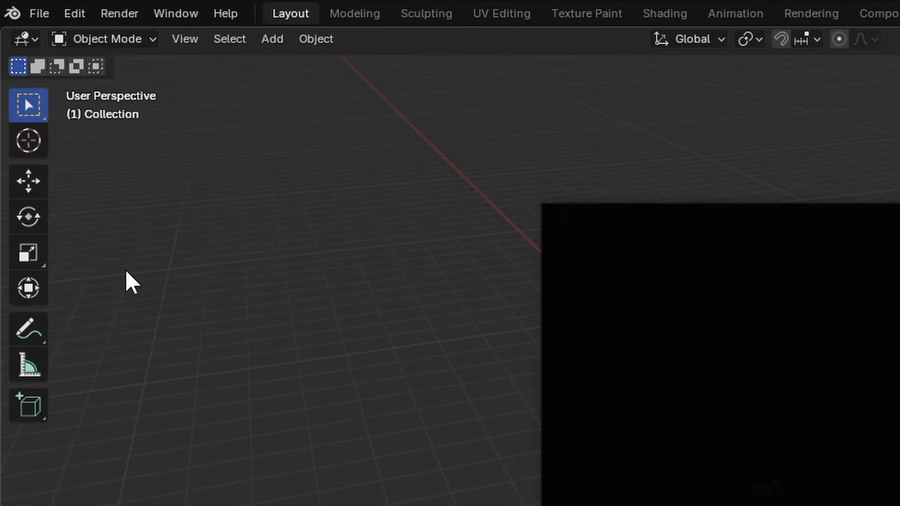
{"action": "left_click", "coordinate": [222, 169]}
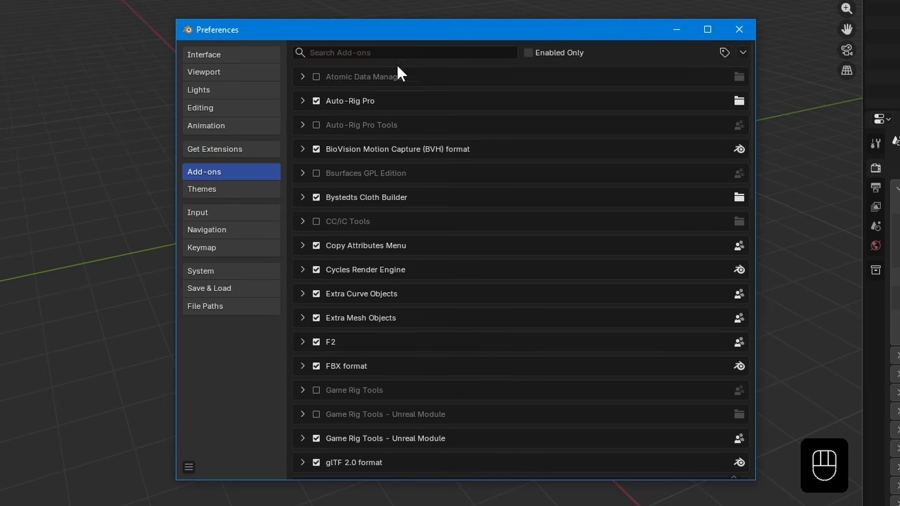
{"action": "left_click", "coordinate": [411, 53]}
{"action": "type", "text": "svg"}
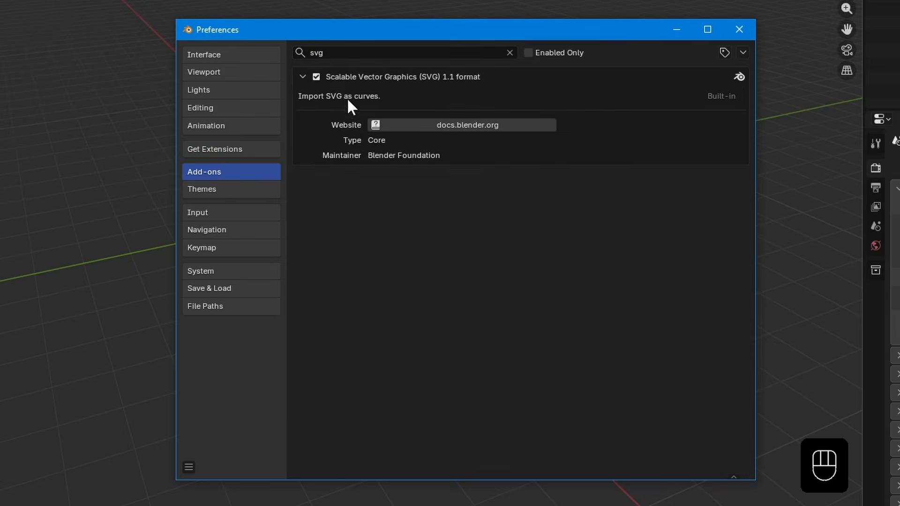
{"action": "left_click", "coordinate": [188, 467]}
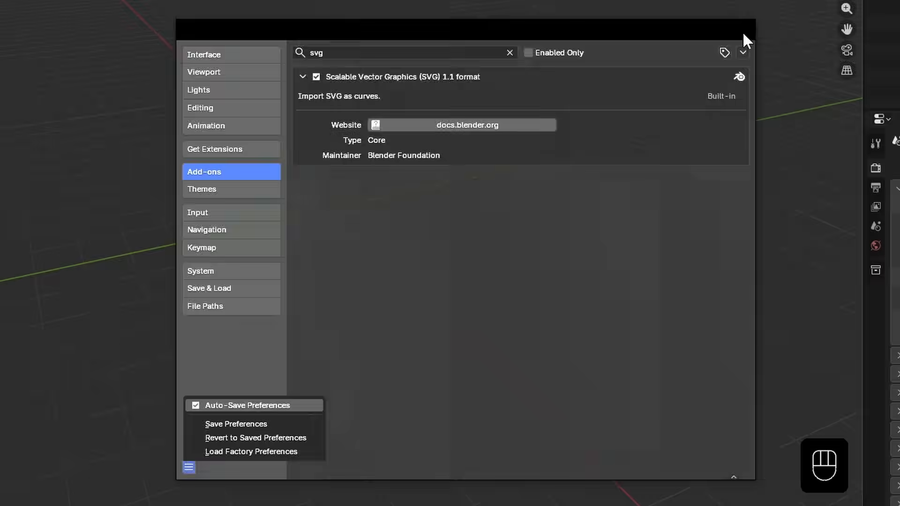
{"action": "left_click", "coordinate": [744, 34]}
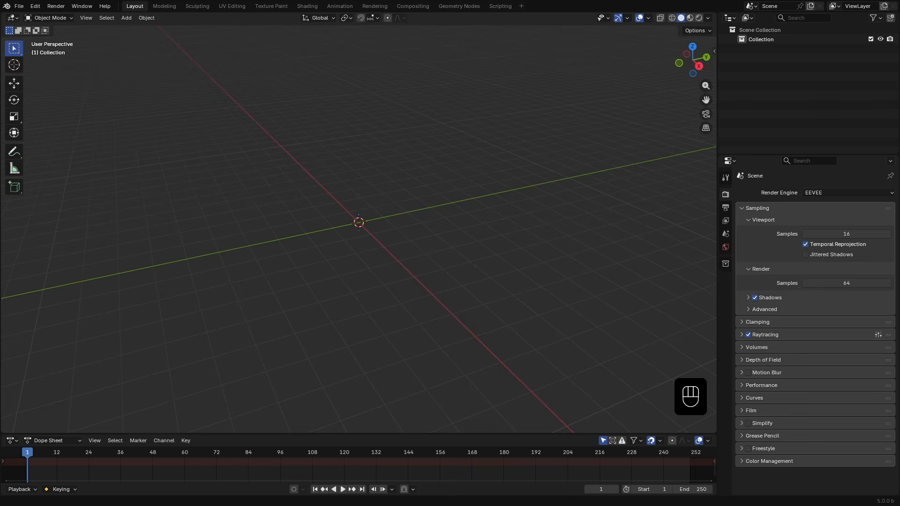
- Import the tesla_logo SVG file into the scene with Import SVG
{"action": "key", "text": "alt+Tab"}
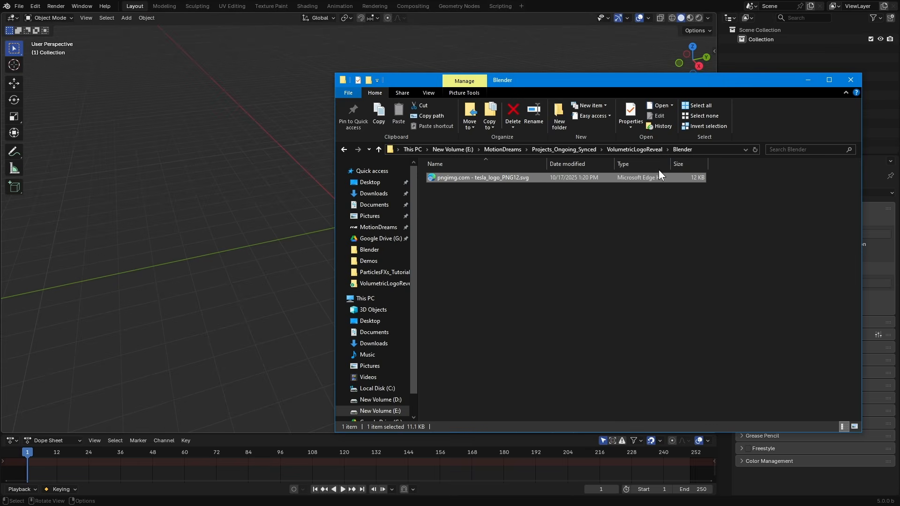
{"action": "left_click_drag", "start_coordinate": [452, 181], "coordinate": [237, 124]}
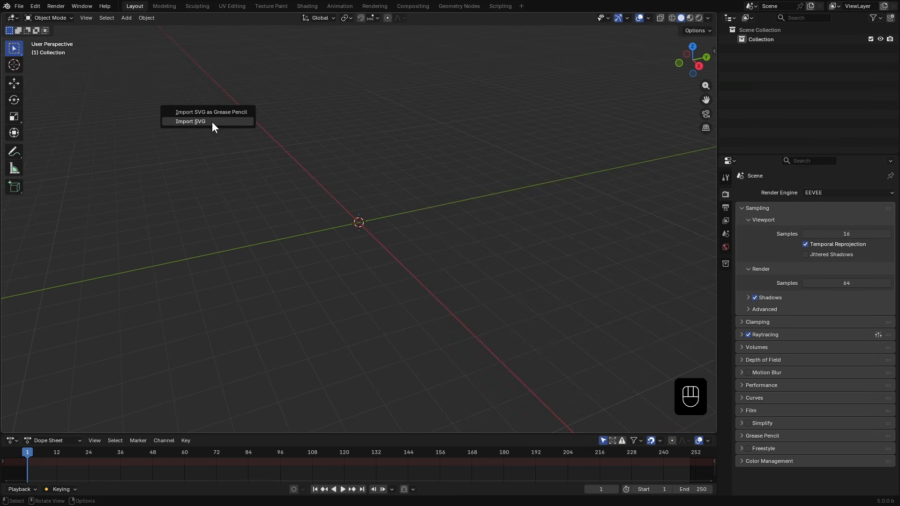
{"action": "left_click", "coordinate": [211, 122]}
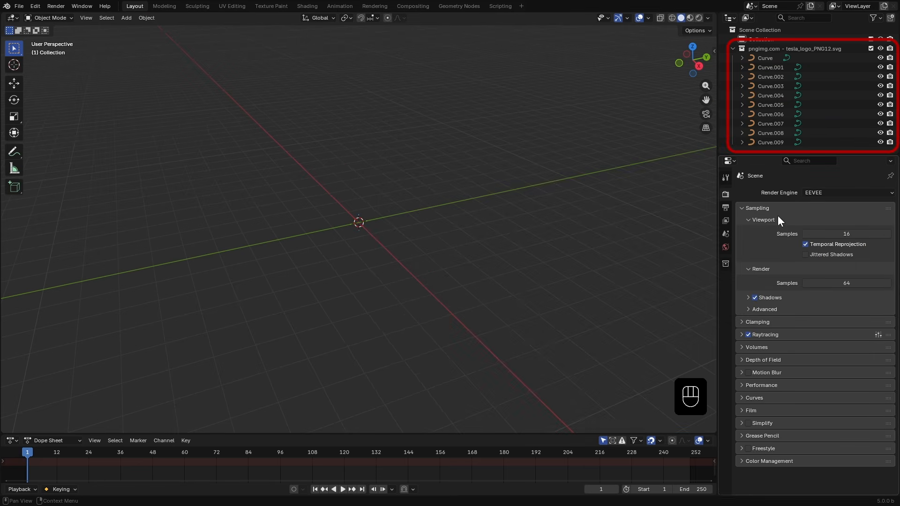
- Select all the imported logo curves and join them into a single object
{"action": "left_click_drag", "start_coordinate": [755, 156], "coordinate": [755, 175]}
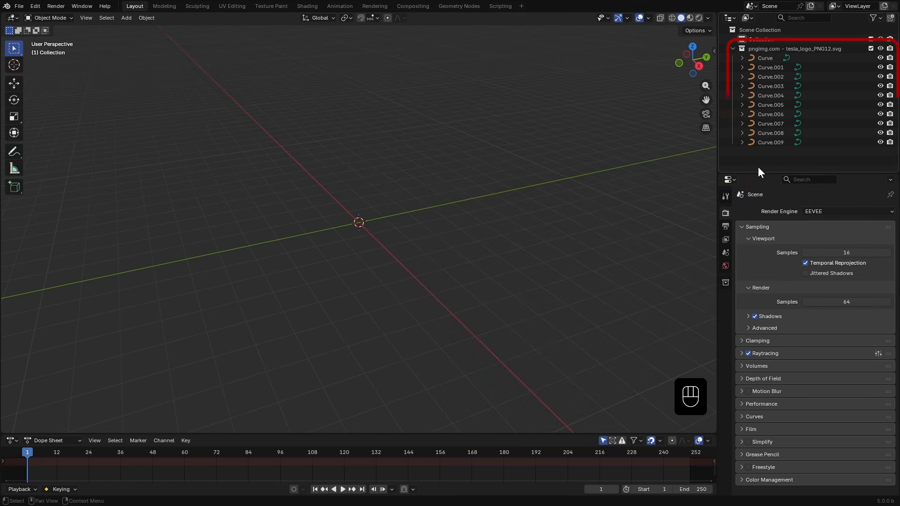
{"action": "left_click", "coordinate": [766, 58]}
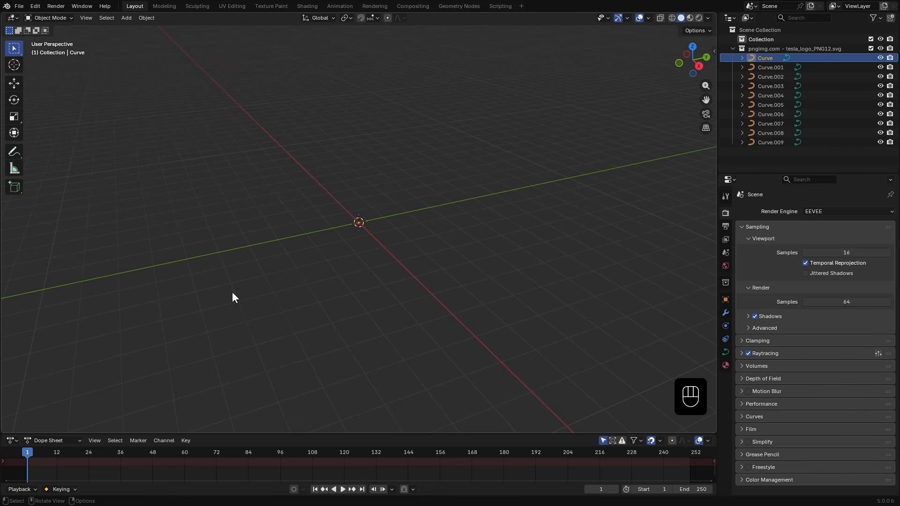
{"action": "key", "text": "KP_Decimal"}
{"action": "scroll", "coordinate": [232, 295], "scroll_direction": "down", "scroll_amount": 3}
{"action": "middle_click_drag", "start_coordinate": [232, 295], "coordinate": [328, 314]}
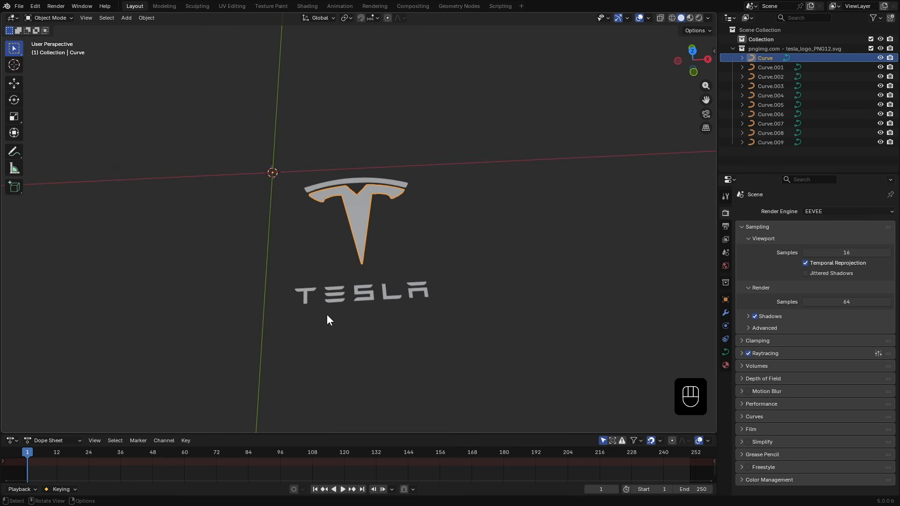
{"action": "left_click", "coordinate": [327, 314]}
{"action": "left_click_drag", "start_coordinate": [217, 119], "coordinate": [487, 326]}
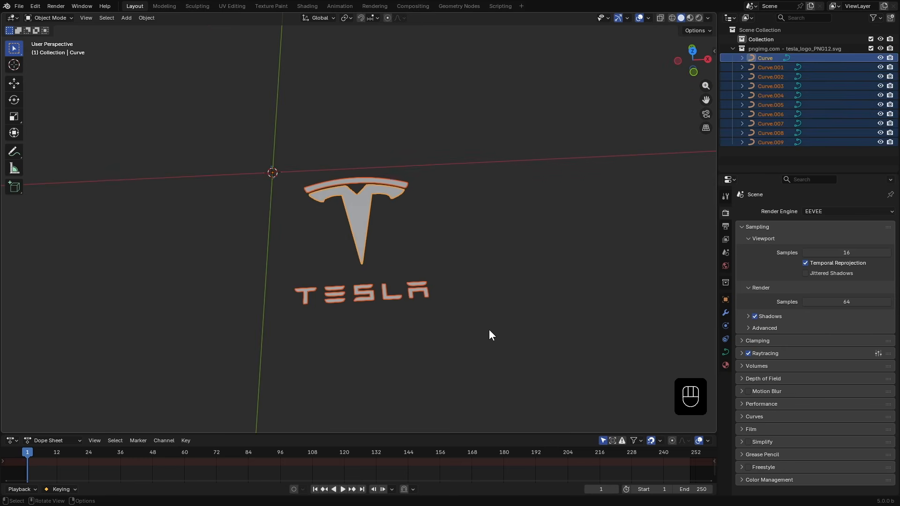
{"action": "key", "text": "ctrl+j"}
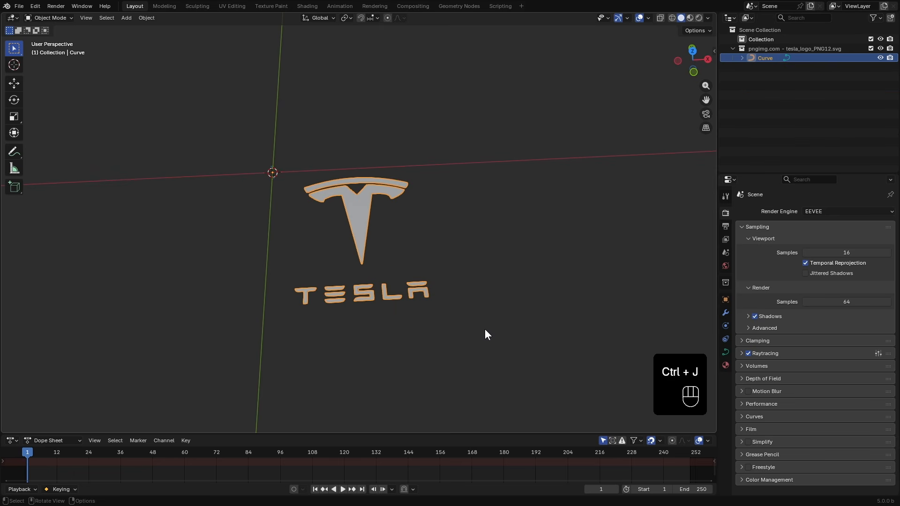
- Move the logo in top view so it is centred on the world origin
{"action": "key", "text": "KP_7"}
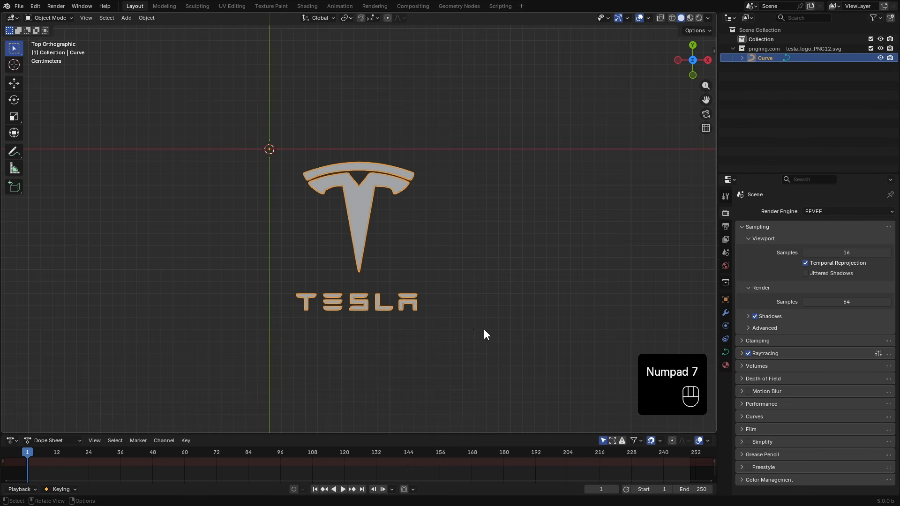
{"action": "key", "text": "g"}
{"action": "left_click", "coordinate": [382, 278]}
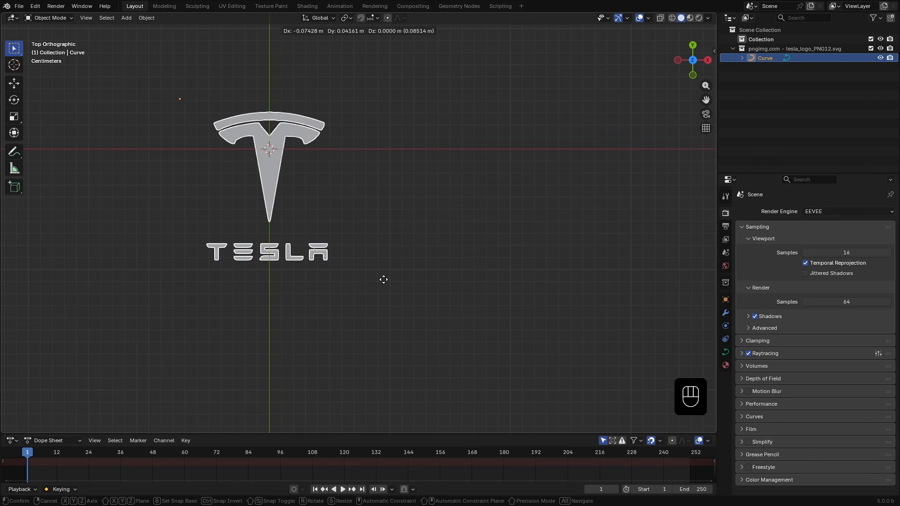
{"action": "key", "text": "g"}
{"action": "key", "text": "y"}
{"action": "left_click", "coordinate": [360, 265]}
- Set the logo's origin to the 3D cursor
{"action": "scroll", "coordinate": [356, 333], "scroll_direction": "up", "scroll_amount": 3}
{"action": "middle_click_drag", "start_coordinate": [323, 237], "coordinate": [389, 298], "text": "shift"}
{"action": "scroll", "coordinate": [356, 333], "scroll_direction": "down", "scroll_amount": 2}
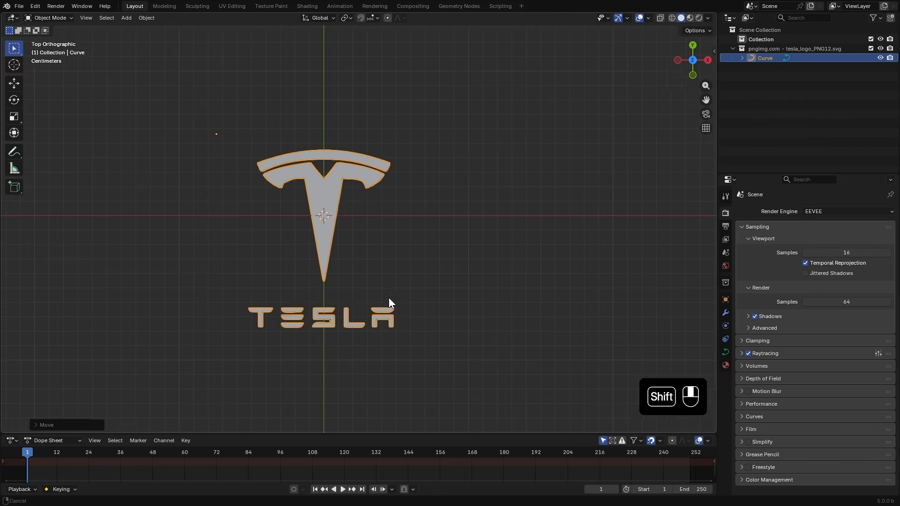
{"action": "right_click", "coordinate": [384, 213]}
{"action": "mouse_move", "coordinate": [365, 287]}
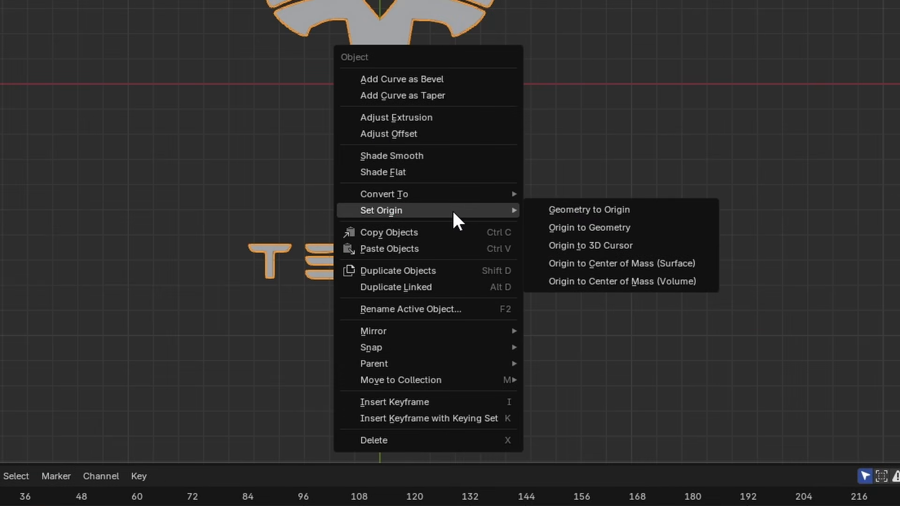
{"action": "left_click", "coordinate": [629, 245]}
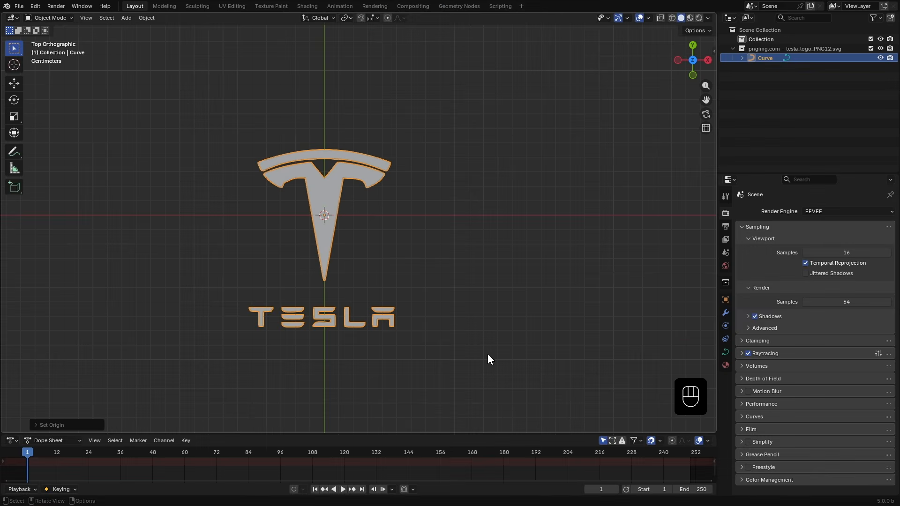
- Rotate the logo 90° about the X axis so it stands upright
{"action": "middle_click_drag", "start_coordinate": [496, 396], "coordinate": [454, 328]}
{"action": "key", "text": "n"}
{"action": "key", "text": "n"}
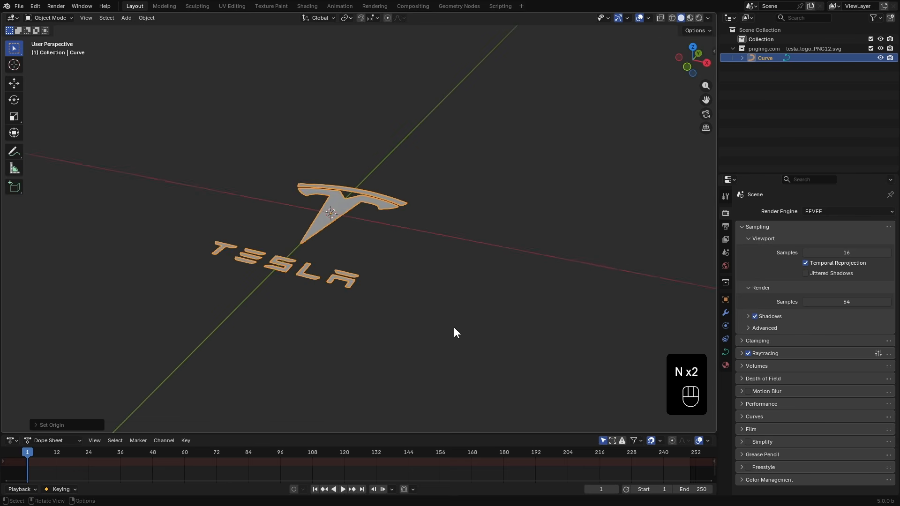
{"action": "type", "text": "rx"}
{"action": "type", "text": "90"}
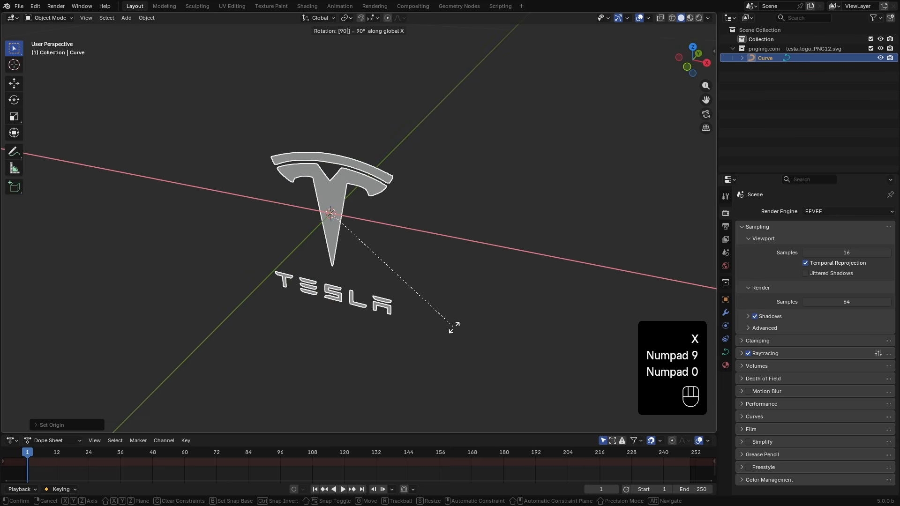
{"action": "left_click", "coordinate": [453, 327]}
- Scale the logo up in the viewport
{"action": "scroll", "coordinate": [454, 327], "scroll_direction": "down", "scroll_amount": 10}
{"action": "key", "text": "s"}
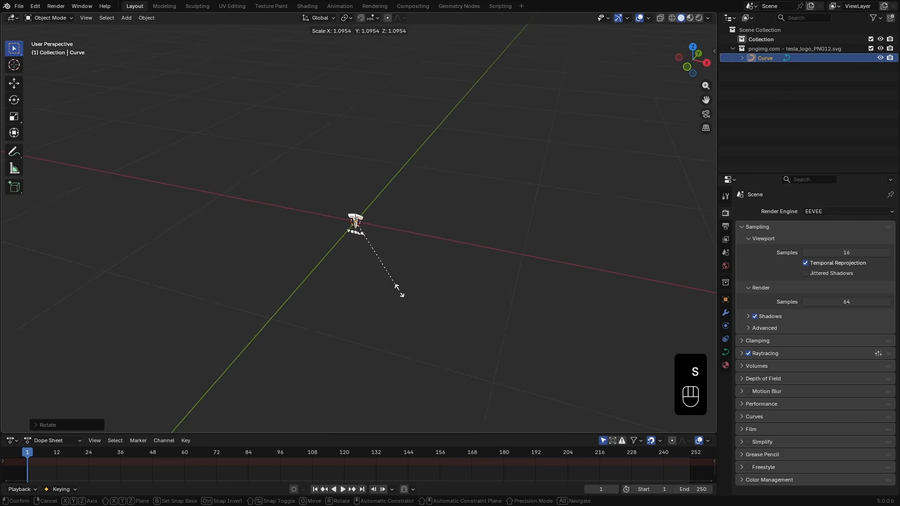
{"action": "left_click", "coordinate": [45, 206]}
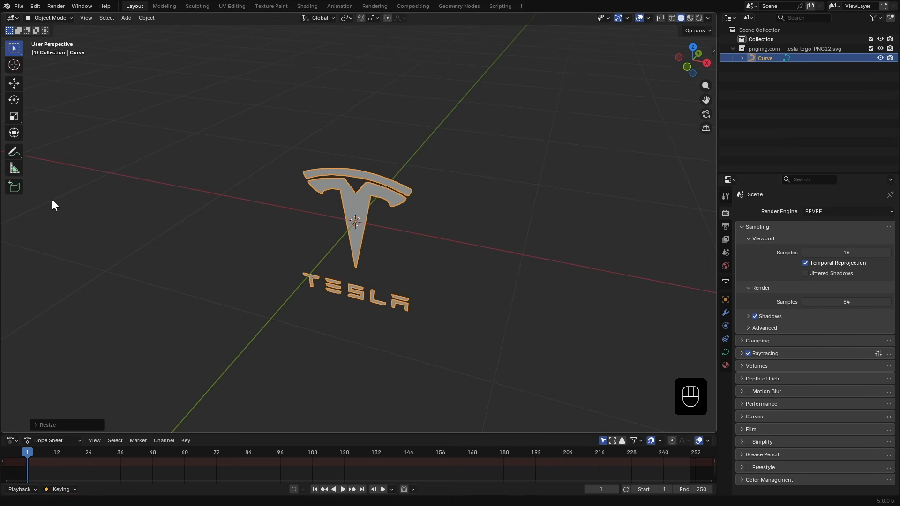
- Set the logo curve's Geometry Extrude to 0.012 m
{"action": "left_click_drag", "start_coordinate": [745, 171], "coordinate": [748, 102]}
{"action": "left_click_drag", "start_coordinate": [717, 152], "coordinate": [709, 153]}
{"action": "scroll", "coordinate": [385, 269], "scroll_direction": "up", "scroll_amount": 2}
{"action": "middle_click_drag", "start_coordinate": [384, 268], "coordinate": [360, 252]}
{"action": "left_click", "coordinate": [717, 277]}
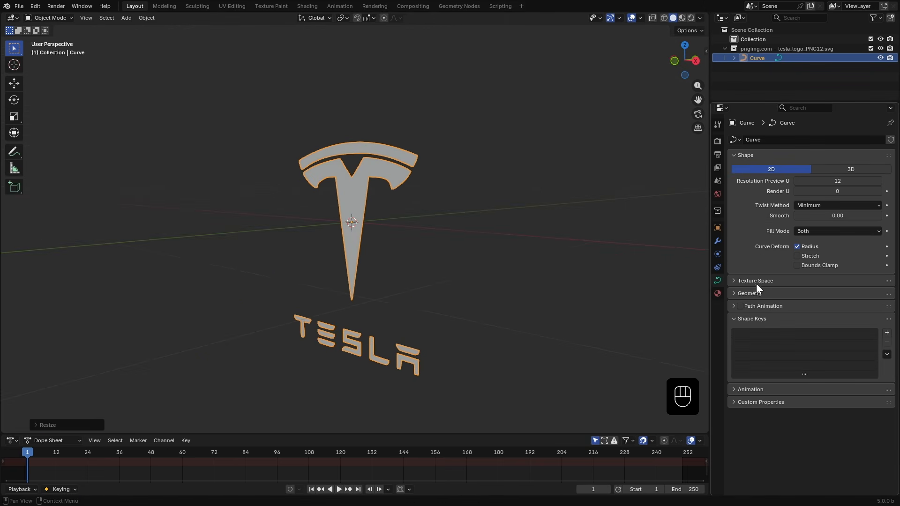
{"action": "left_click", "coordinate": [738, 292]}
{"action": "left_click_drag", "start_coordinate": [837, 318], "coordinate": [858, 318], "text": "shift"}
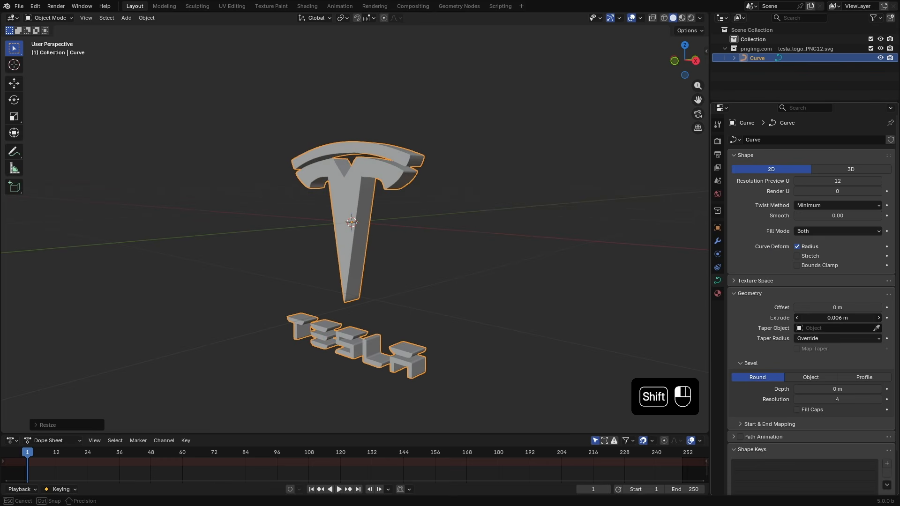
{"action": "left_click_drag", "start_coordinate": [858, 317], "coordinate": [872, 318], "text": "shift"}
{"action": "middle_click_drag", "start_coordinate": [519, 274], "coordinate": [409, 221]}
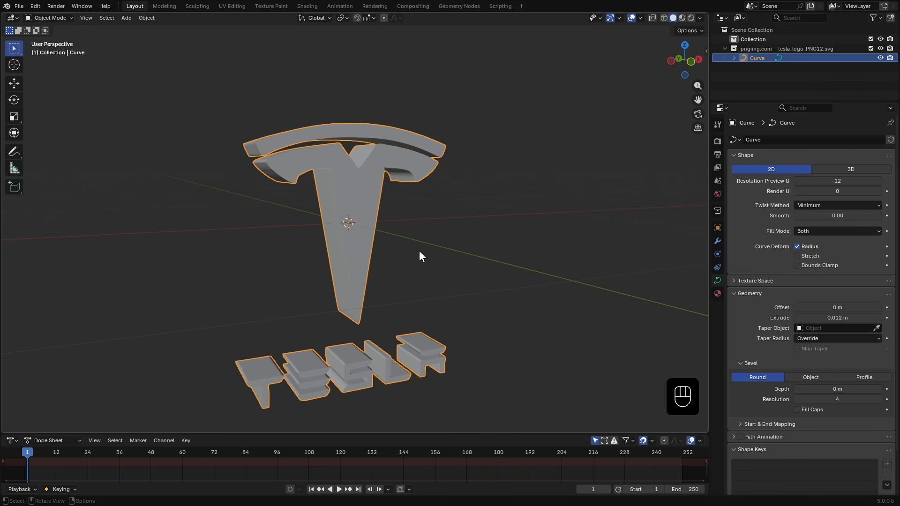
- Duplicate the logo in place and hide the original curve
{"action": "key", "text": "shift+d"}
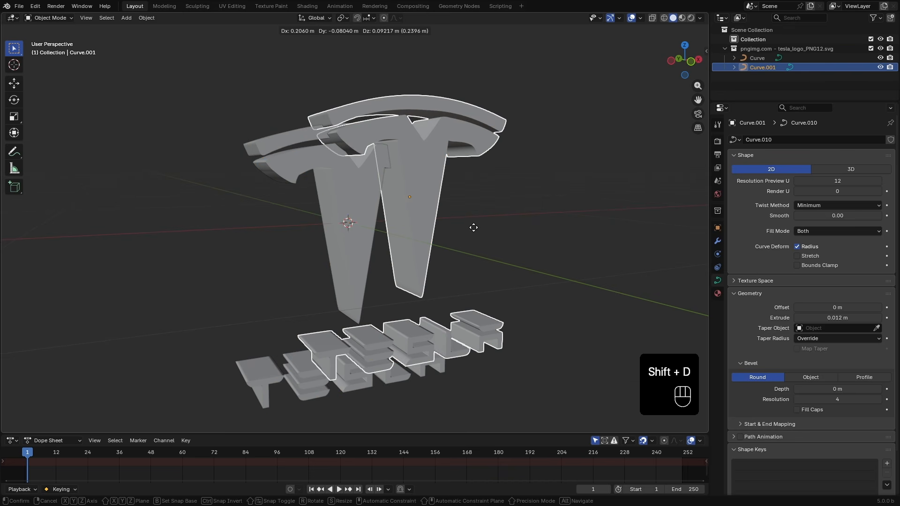
{"action": "right_click", "coordinate": [474, 227]}
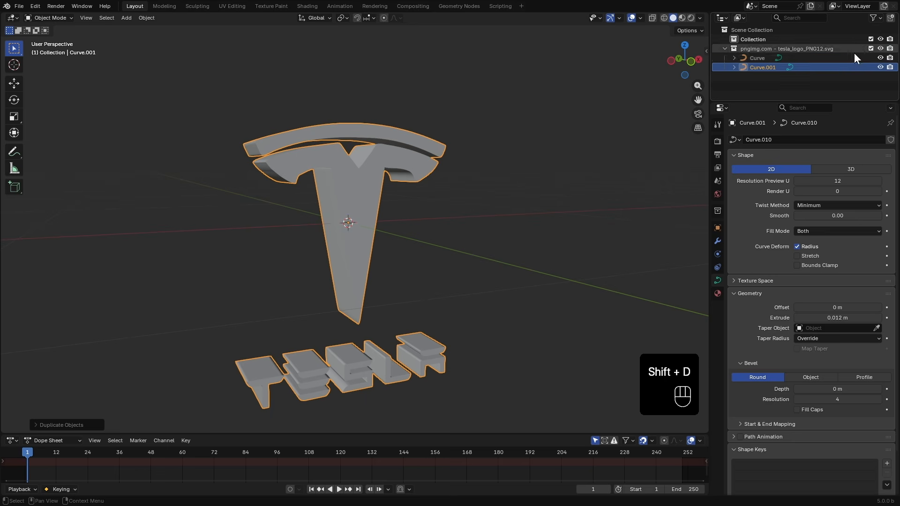
{"action": "left_click", "coordinate": [881, 58]}
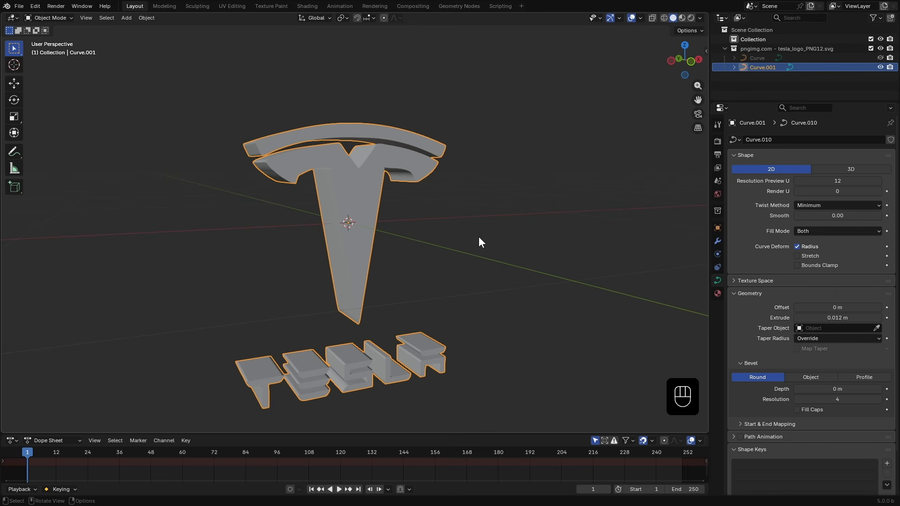
- Convert the duplicated logo to a mesh
{"action": "right_click", "coordinate": [370, 193]}
{"action": "mouse_move", "coordinate": [370, 196]}
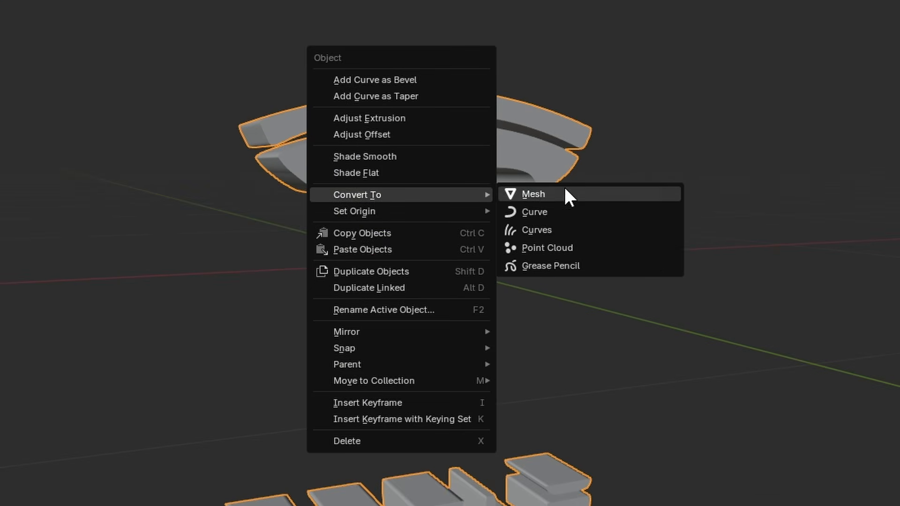
{"action": "left_click", "coordinate": [565, 190]}
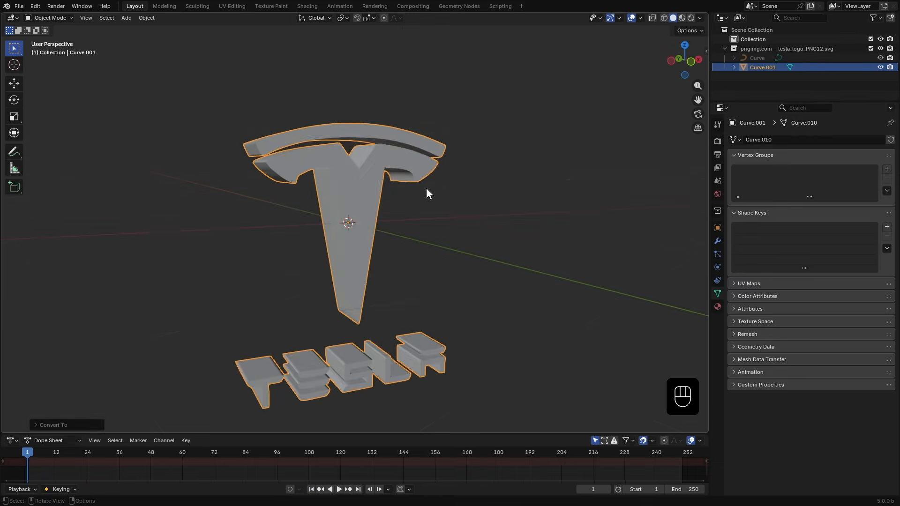
- Add a cube to the scene
{"action": "scroll", "coordinate": [424, 186], "scroll_direction": "down", "scroll_amount": 4}
{"action": "key", "text": "shift+a"}
{"action": "mouse_move", "coordinate": [376, 200]}
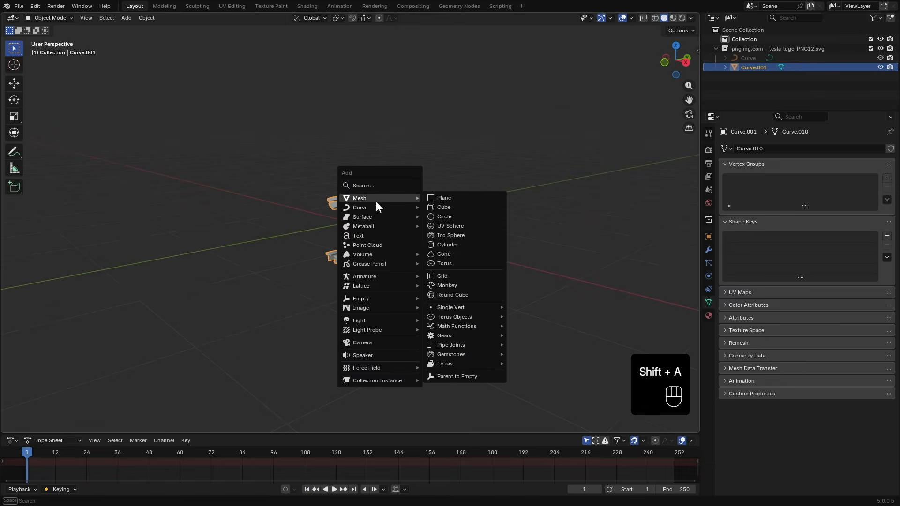
{"action": "left_click", "coordinate": [453, 206]}
- Scale the cube down along the Y axis to flatten it
{"action": "key", "text": "s"}
{"action": "scroll", "coordinate": [388, 252], "scroll_direction": "up", "scroll_amount": 3}
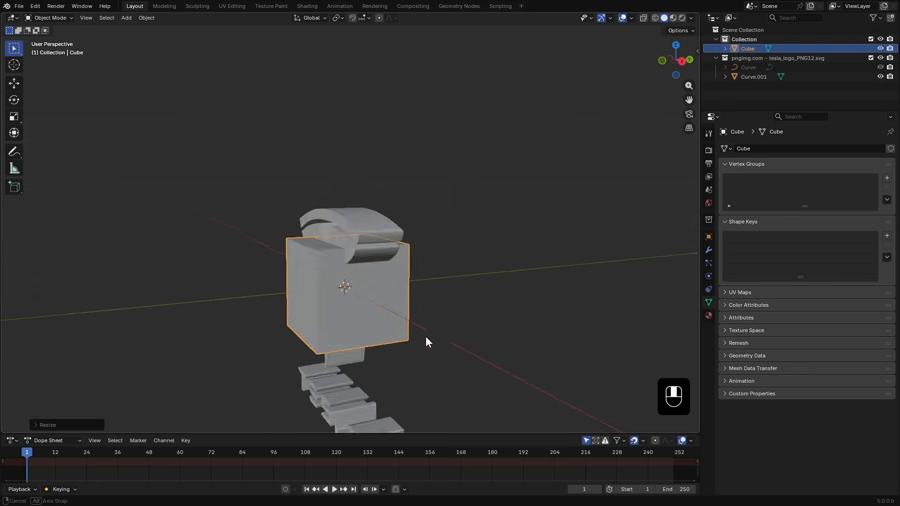
{"action": "key", "text": "y"}
{"action": "left_click", "coordinate": [381, 311]}
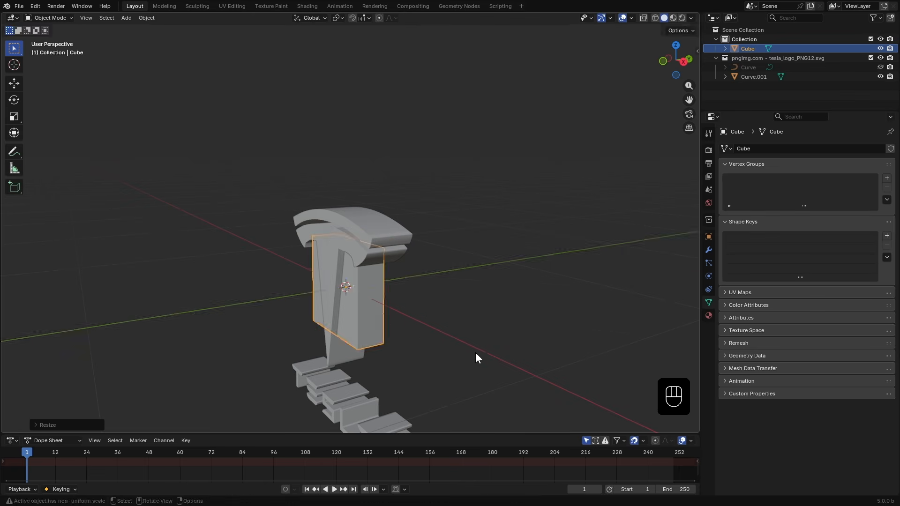
- Enlarge the flattened cube on X and Z into a large wall behind the logo, adjusting its height and width
{"action": "key", "text": "s"}
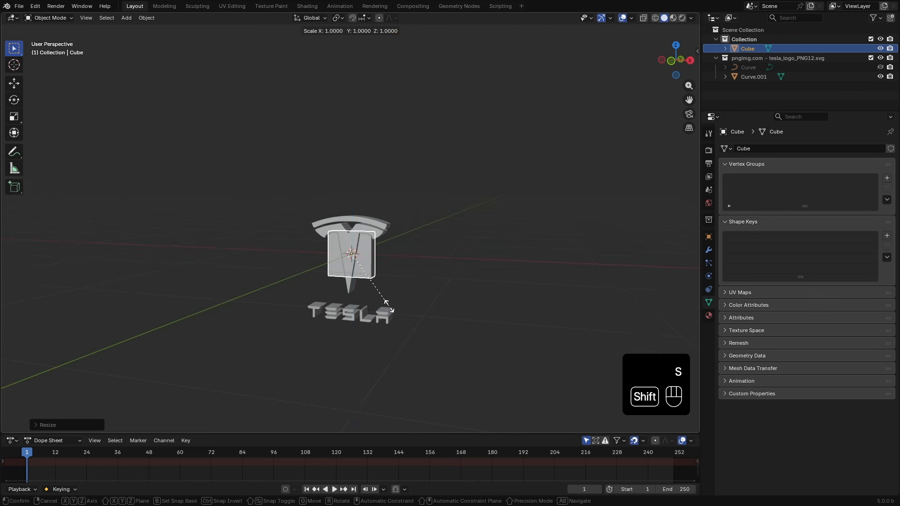
{"action": "key", "text": "shift+y"}
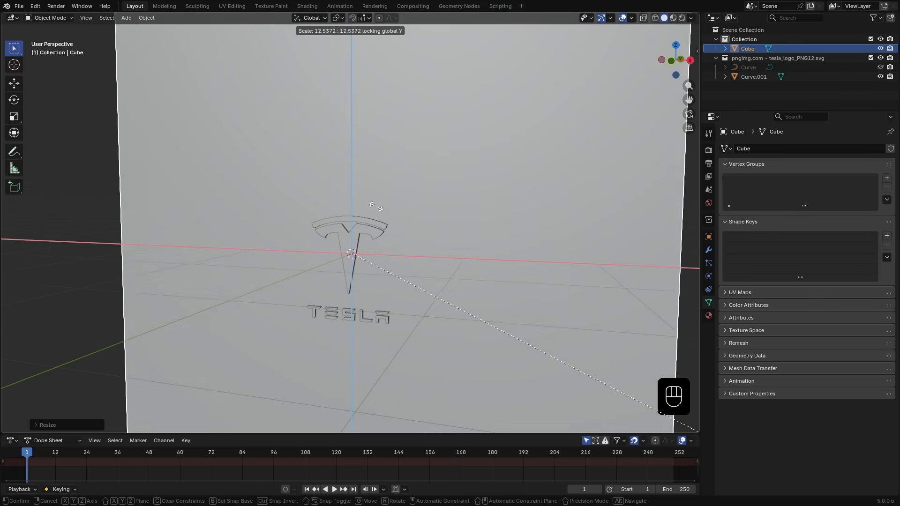
{"action": "left_click", "coordinate": [484, 254]}
{"action": "scroll", "coordinate": [422, 244], "scroll_direction": "down", "scroll_amount": 4}
{"action": "mouse_move", "coordinate": [377, 237]}
{"action": "middle_mouse_down"}
{"action": "mouse_move", "coordinate": [444, 257]}
{"action": "mouse_move", "coordinate": [337, 272]}
{"action": "middle_mouse_up"}
{"action": "key", "text": "s"}
{"action": "key", "text": "z"}
{"action": "left_click", "coordinate": [416, 259]}
{"action": "key", "text": "s"}
{"action": "key", "text": "x"}
{"action": "left_click", "coordinate": [428, 255]}
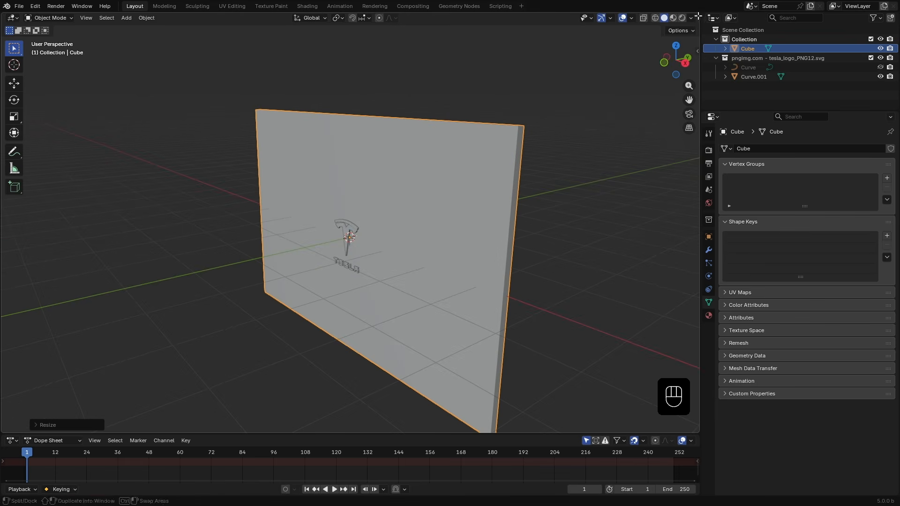
- Set the viewport shading object color to Random
{"action": "left_click", "coordinate": [691, 18]}
{"action": "left_click", "coordinate": [727, 161]}
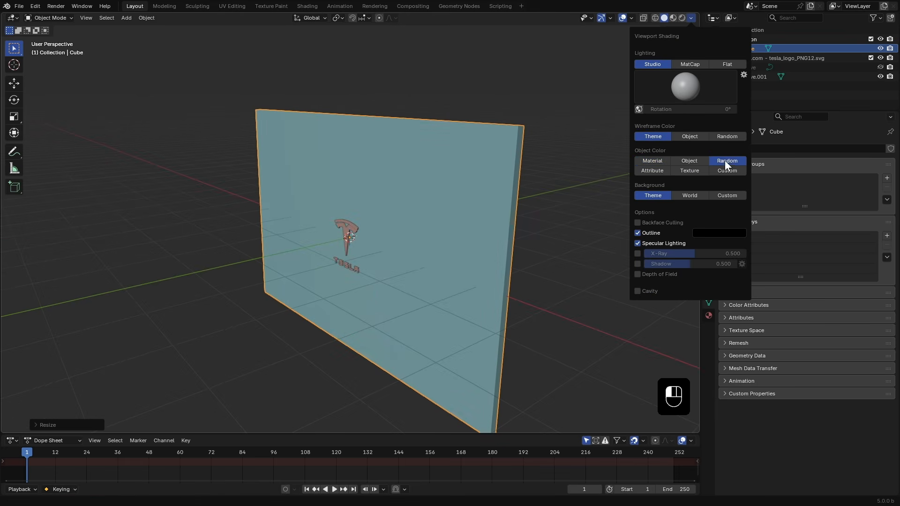
- Hide the imported logo collection in the viewport
{"action": "middle_click_drag", "start_coordinate": [317, 255], "coordinate": [460, 250]}
{"action": "scroll", "coordinate": [426, 245], "scroll_direction": "up", "scroll_amount": 5}
{"action": "scroll", "coordinate": [516, 239], "scroll_direction": "down", "scroll_amount": 3}
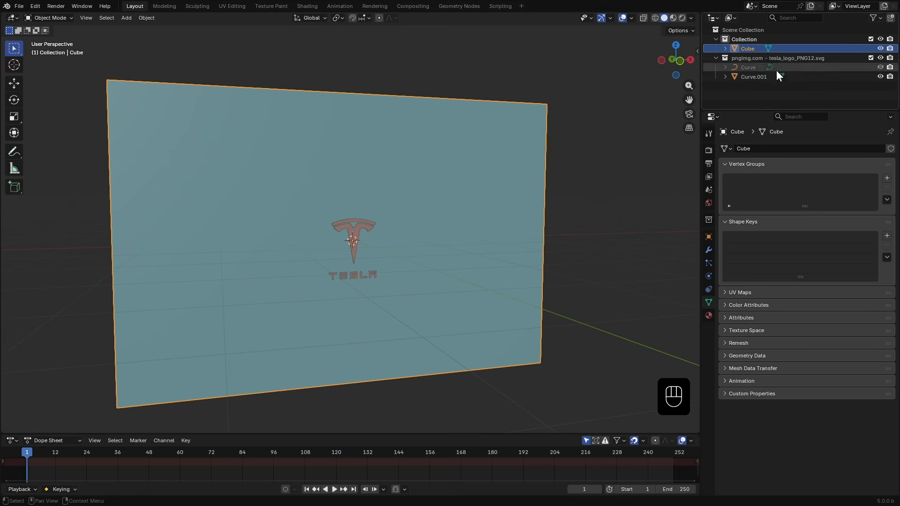
{"action": "left_click", "coordinate": [880, 57]}
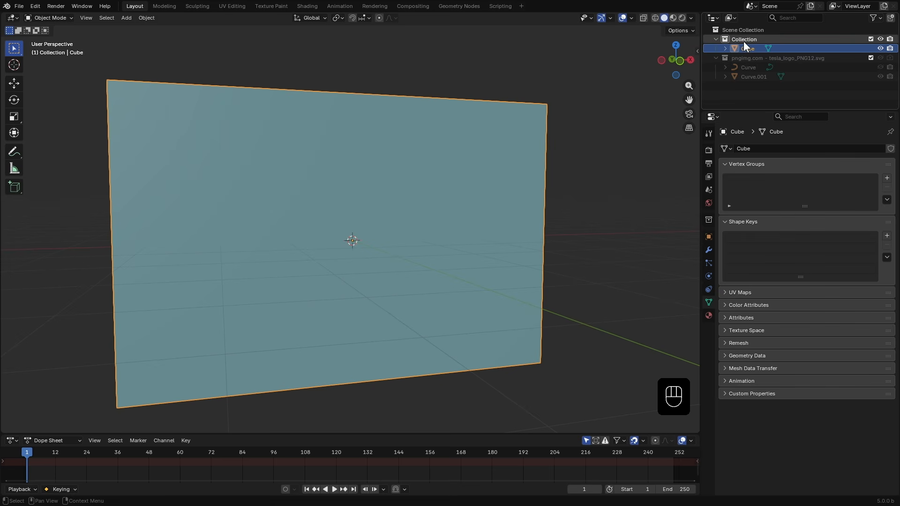
- Add a Boolean modifier to the wall set to Difference with Curve.001 as the cutting object
{"action": "left_click", "coordinate": [709, 250]}
{"action": "left_click", "coordinate": [805, 149]}
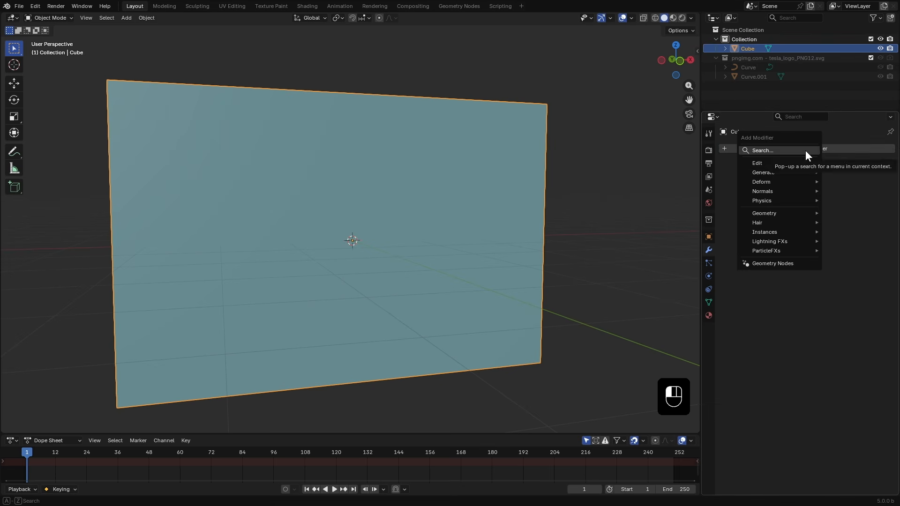
{"action": "mouse_move", "coordinate": [737, 175]}
{"action": "left_click", "coordinate": [695, 203]}
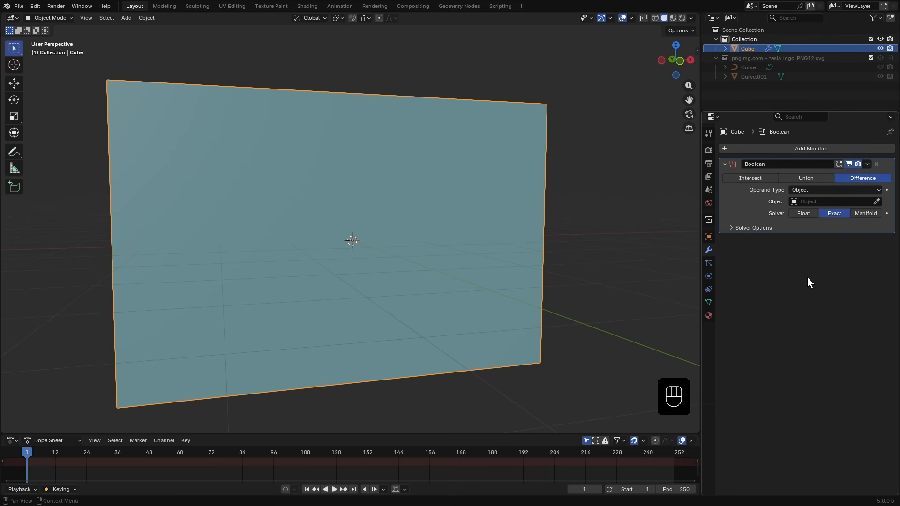
{"action": "left_click", "coordinate": [876, 201]}
{"action": "left_click", "coordinate": [749, 76]}
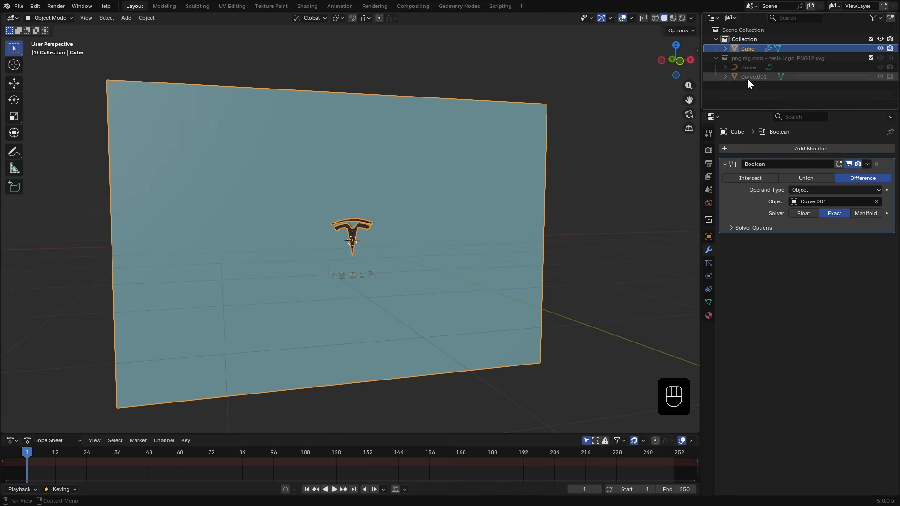
- Apply the Boolean modifier on the wall
{"action": "scroll", "coordinate": [357, 265], "scroll_direction": "up", "scroll_amount": 8}
{"action": "middle_click_drag", "start_coordinate": [439, 236], "coordinate": [870, 168]}
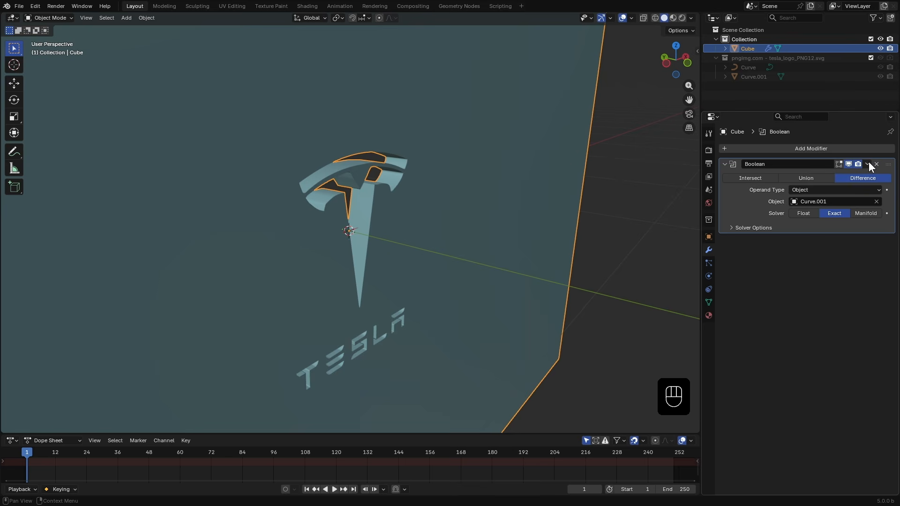
{"action": "left_click", "coordinate": [867, 163]}
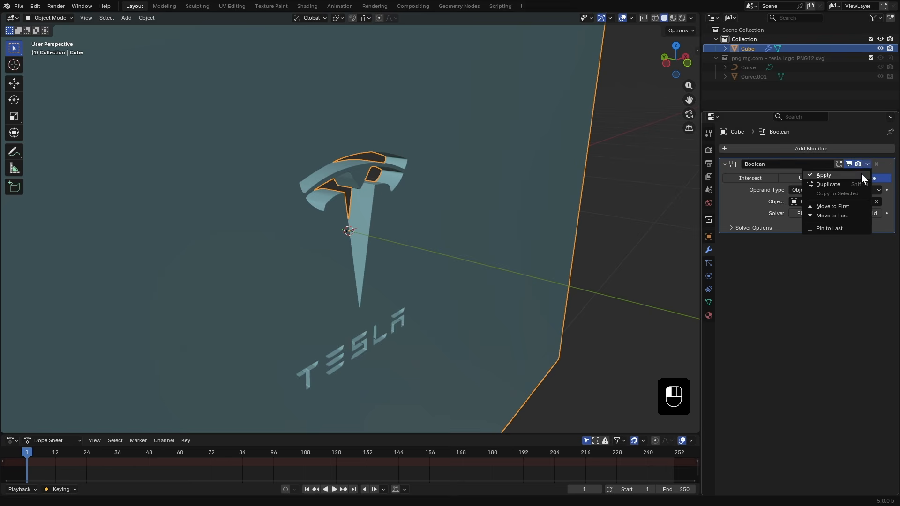
{"action": "left_click", "coordinate": [859, 175]}
- Scale the wall thinner along the Y axis
{"action": "key", "text": "Tab"}
{"action": "key", "text": "Tab"}
{"action": "middle_click_drag", "start_coordinate": [496, 253], "coordinate": [412, 261]}
{"action": "key", "text": "s"}
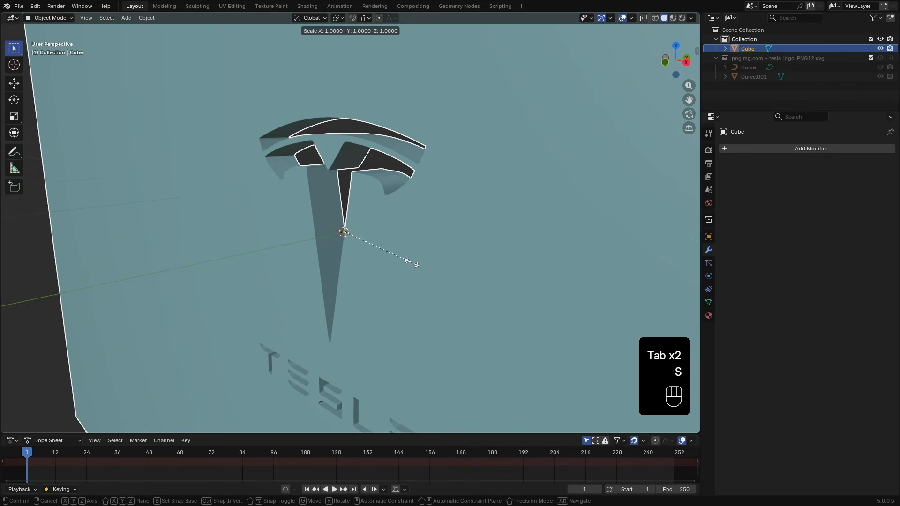
{"action": "key", "text": "y"}
{"action": "left_click", "coordinate": [392, 249]}
{"action": "middle_click_drag", "start_coordinate": [392, 249], "coordinate": [348, 268]}
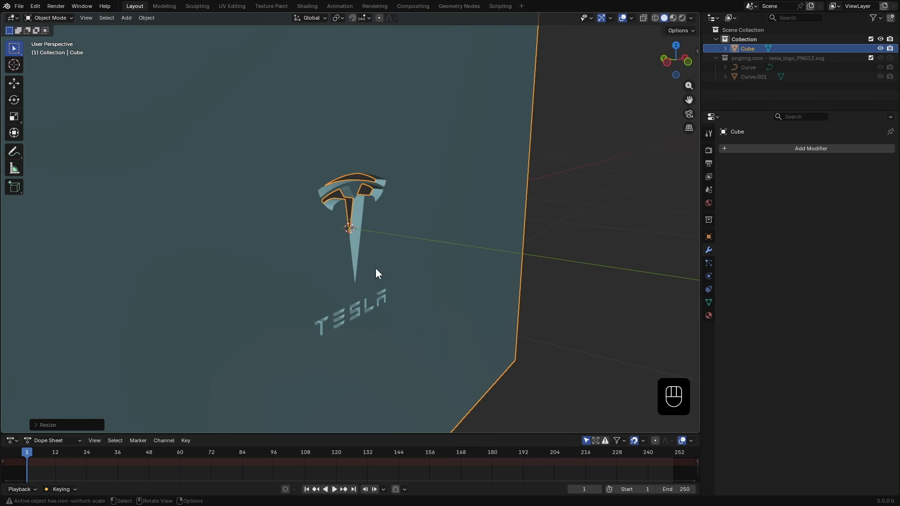
- Split the viewport into a left column with two stacked areas
{"action": "scroll", "coordinate": [431, 277], "scroll_direction": "down", "scroll_amount": 3}
{"action": "middle_click_drag", "start_coordinate": [520, 293], "coordinate": [490, 289]}
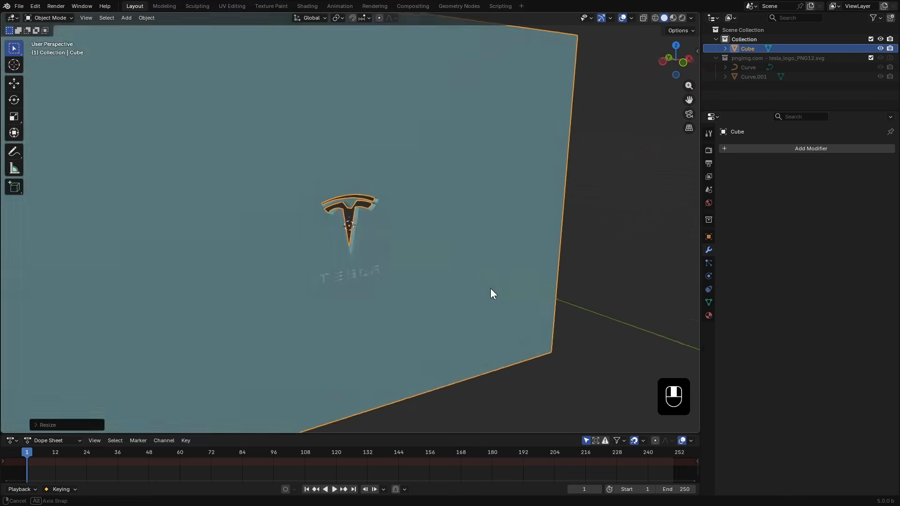
{"action": "left_click_drag", "start_coordinate": [3, 13], "coordinate": [306, 52]}
{"action": "left_click_drag", "start_coordinate": [303, 14], "coordinate": [300, 253]}
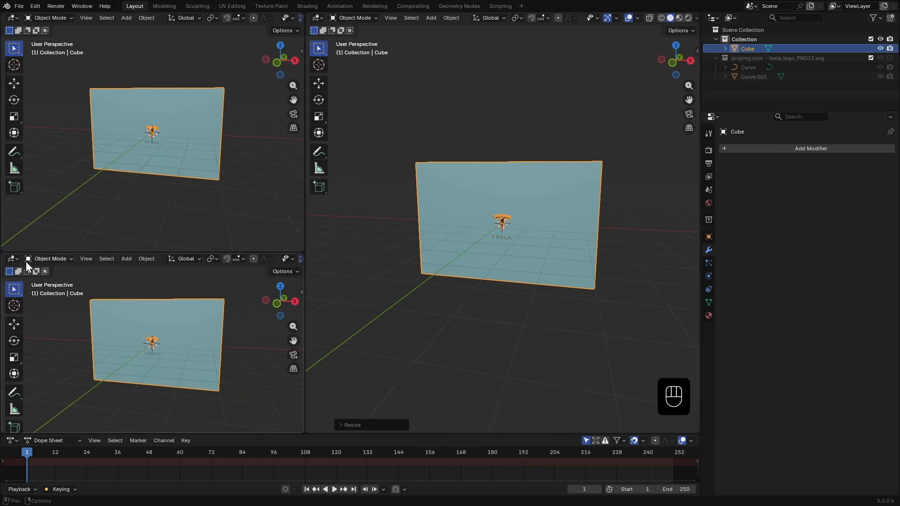
- Switch the lower-left area to the Shader Editor
{"action": "left_click", "coordinate": [12, 259]}
{"action": "left_click", "coordinate": [37, 333]}
{"action": "key", "text": "n"}
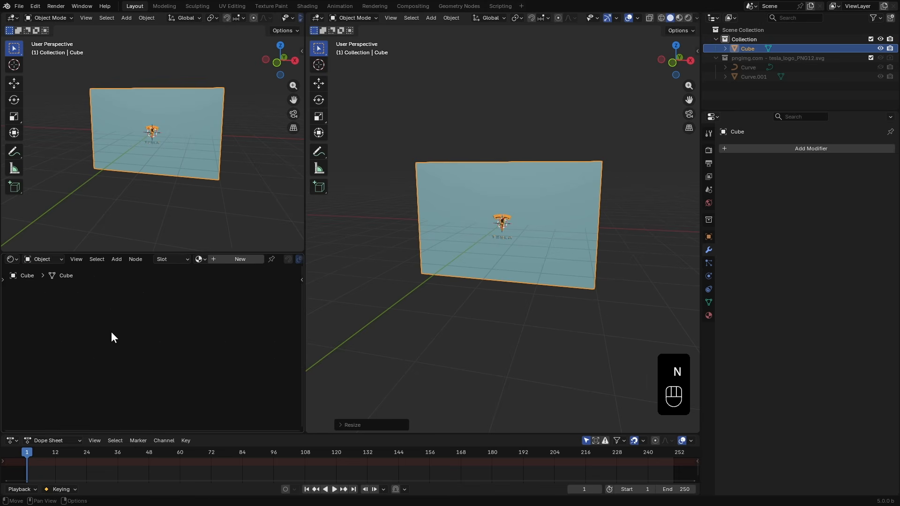
- Add a camera to the scene
{"action": "key", "text": "shift+a"}
{"action": "mouse_move", "coordinate": [533, 249]}
{"action": "left_click", "coordinate": [510, 395]}
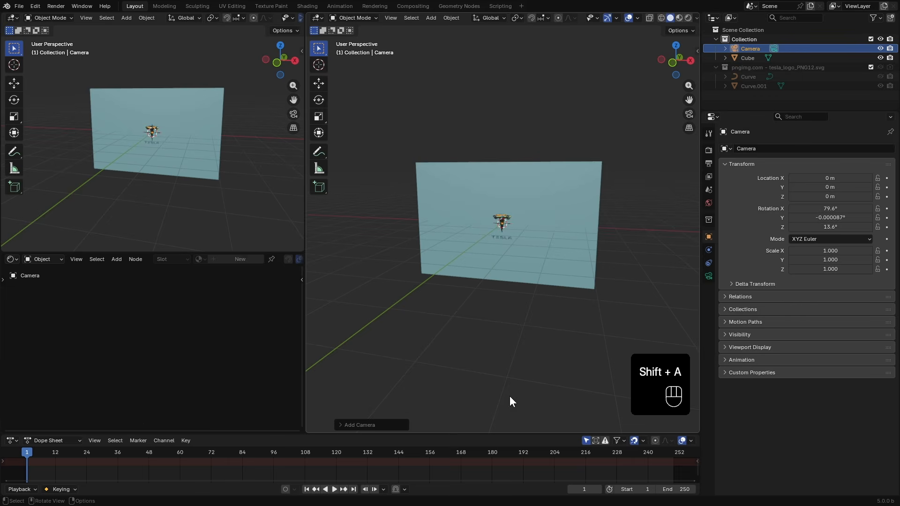
- Set the top-left area to the camera view and hide its toolbar, sidebar and header tools
{"action": "key", "text": "KP_0"}
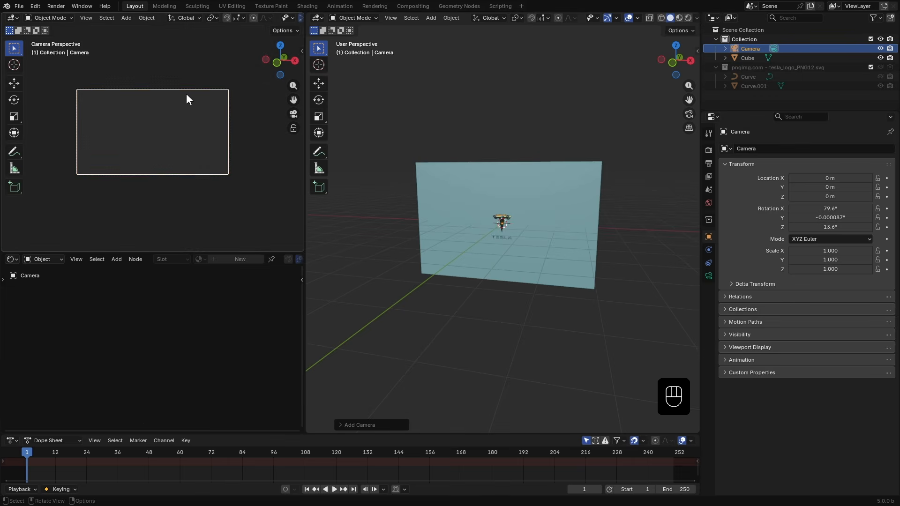
{"action": "scroll", "coordinate": [196, 144], "scroll_direction": "up", "scroll_amount": 2}
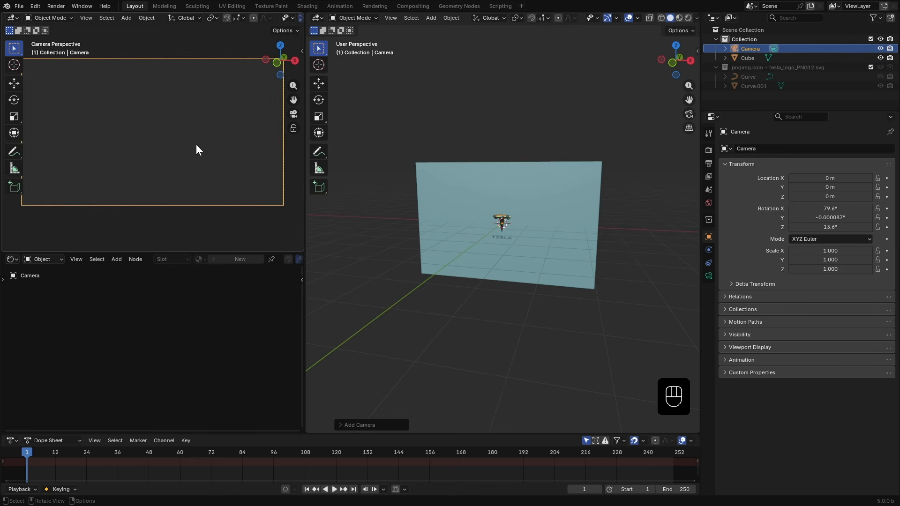
{"action": "key", "text": "t"}
{"action": "key", "text": "n"}
{"action": "key", "text": "n"}
{"action": "scroll", "coordinate": [255, 16], "scroll_direction": "down", "scroll_amount": 2}
{"action": "scroll", "coordinate": [255, 17], "scroll_direction": "down", "scroll_amount": 1}
{"action": "left_click", "coordinate": [229, 18]}
{"action": "left_click", "coordinate": [249, 17]}
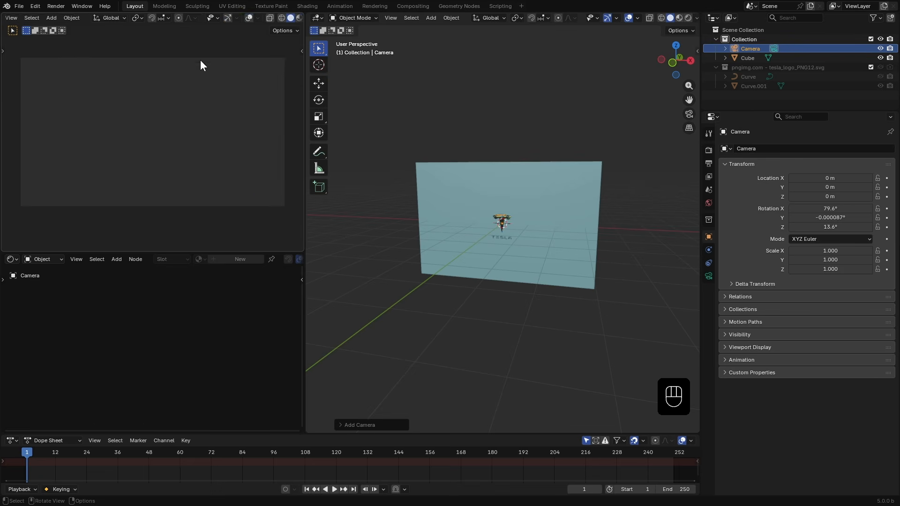
- Set the camera's Viewport Display Passepartout to 1.000
{"action": "scroll", "coordinate": [593, 285], "scroll_direction": "up", "scroll_amount": 5}
{"action": "middle_click_drag", "start_coordinate": [592, 285], "coordinate": [651, 277]}
{"action": "left_click", "coordinate": [708, 276]}
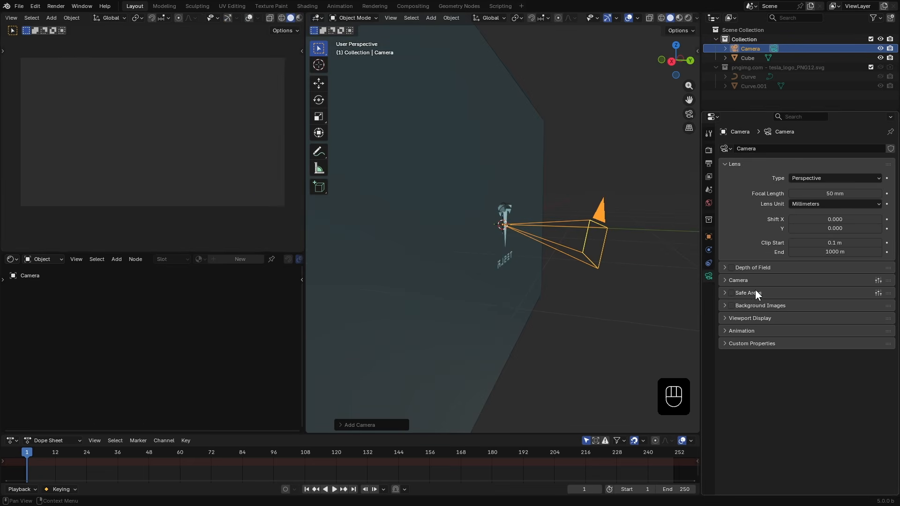
{"action": "left_click", "coordinate": [744, 318]}
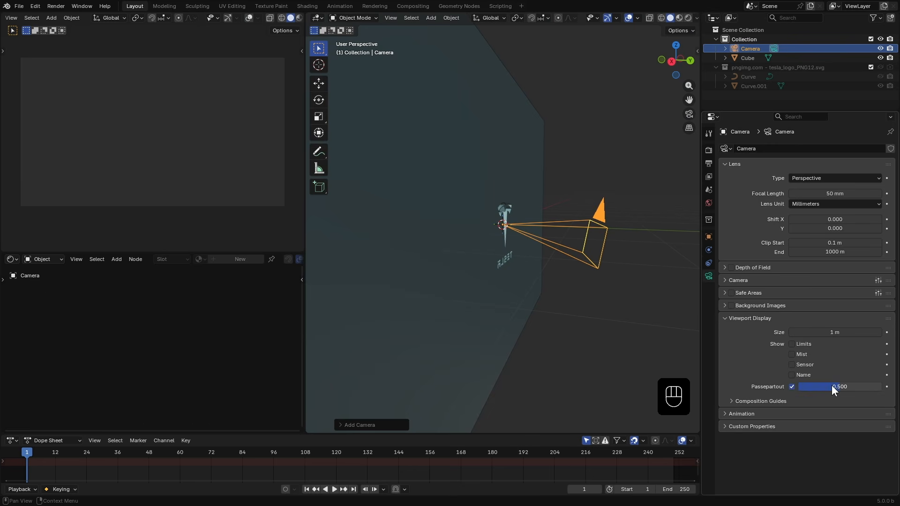
{"action": "left_click_drag", "start_coordinate": [825, 386], "coordinate": [884, 386]}
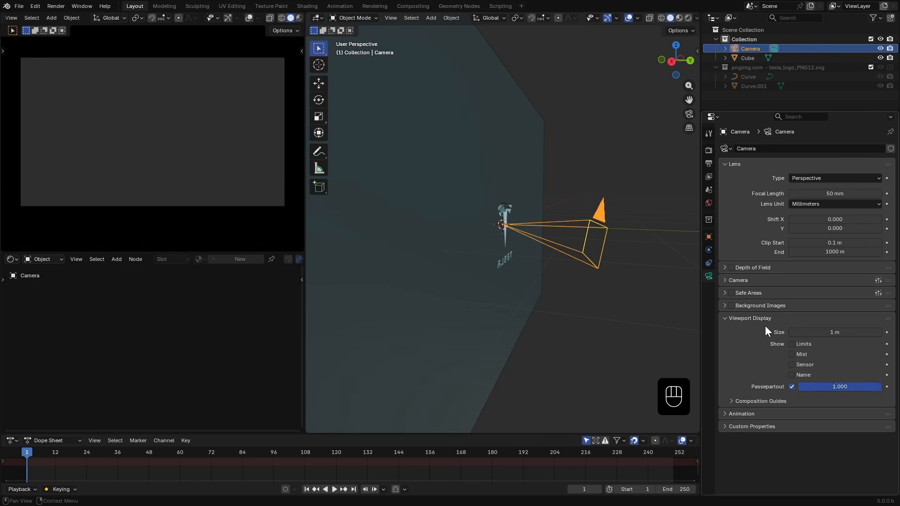
- Reset the camera's X, Y and Z rotation to 0°
{"action": "left_click", "coordinate": [737, 322]}
{"action": "middle_click_drag", "start_coordinate": [581, 270], "coordinate": [555, 254]}
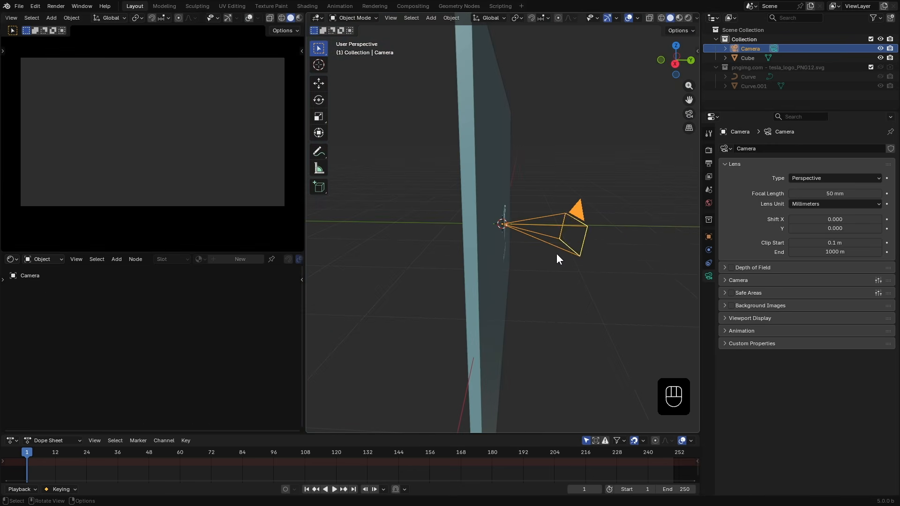
{"action": "key", "text": "n"}
{"action": "left_click_drag", "start_coordinate": [642, 105], "coordinate": [641, 124]}
{"action": "type", "text": "0"}
{"action": "key", "text": "Return"}
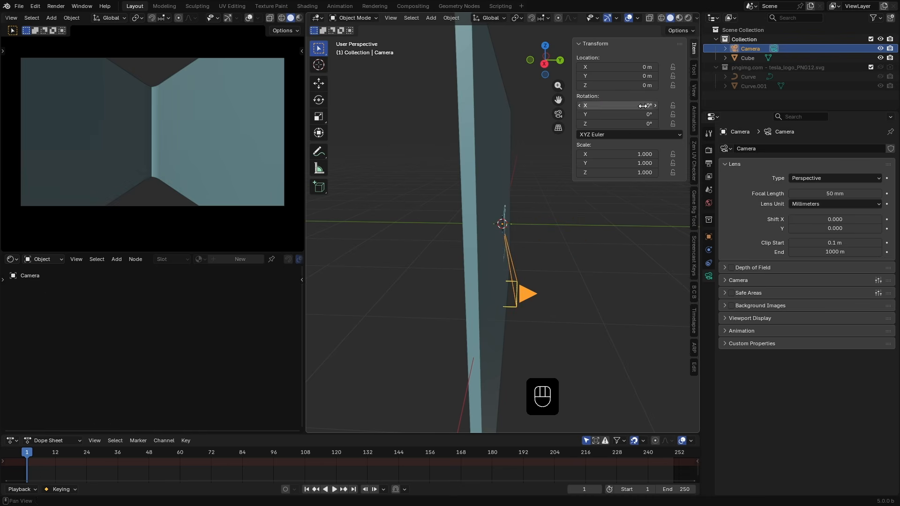
- Rotate the camera 90° about X and switch the main viewport to wireframe shading
{"action": "scroll", "coordinate": [547, 302], "scroll_direction": "down", "scroll_amount": 2}
{"action": "key", "text": "r"}
{"action": "key", "text": "x"}
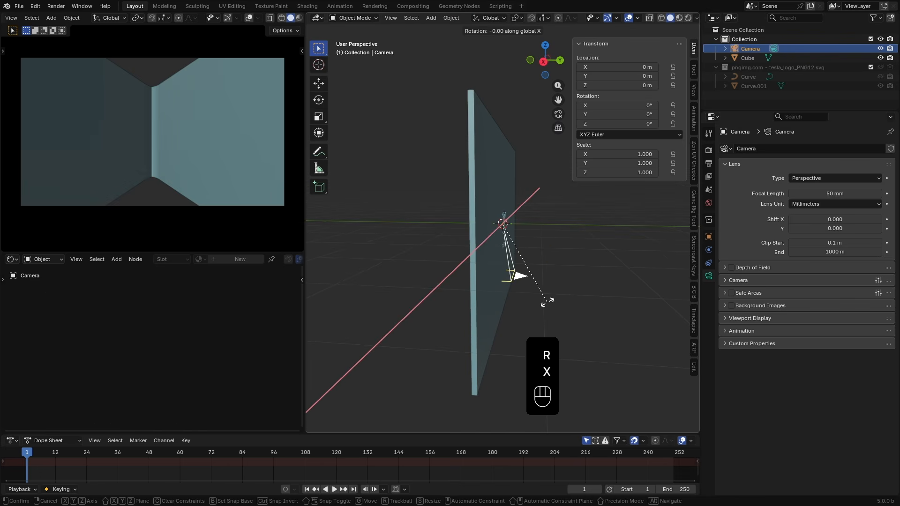
{"action": "key", "text": "KP_9"}
{"action": "key", "text": "KP_0"}
{"action": "left_click", "coordinate": [550, 295]}
{"action": "middle_click_drag", "start_coordinate": [558, 283], "coordinate": [538, 301]}
{"action": "key", "text": "z"}
{"action": "key", "text": "n"}
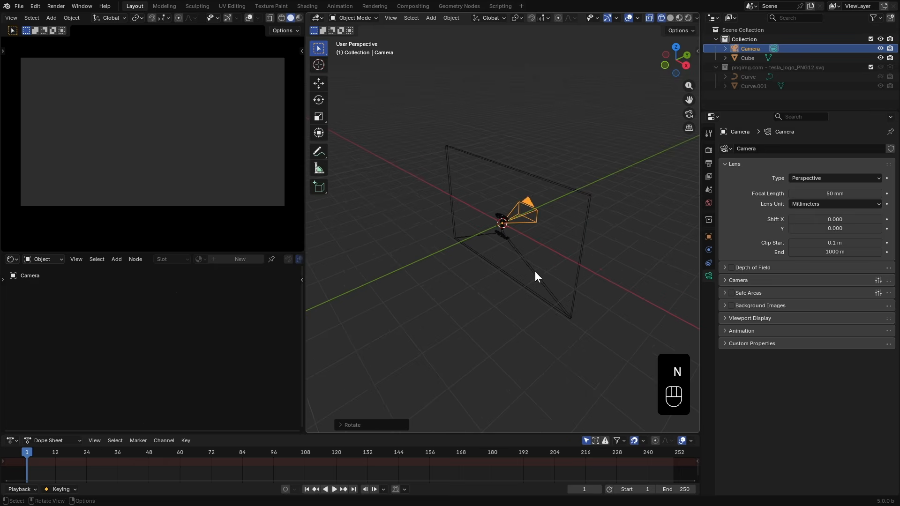
- Move the camera back along Y so the logo wall fills the camera view
{"action": "key", "text": "g"}
{"action": "key", "text": "y"}
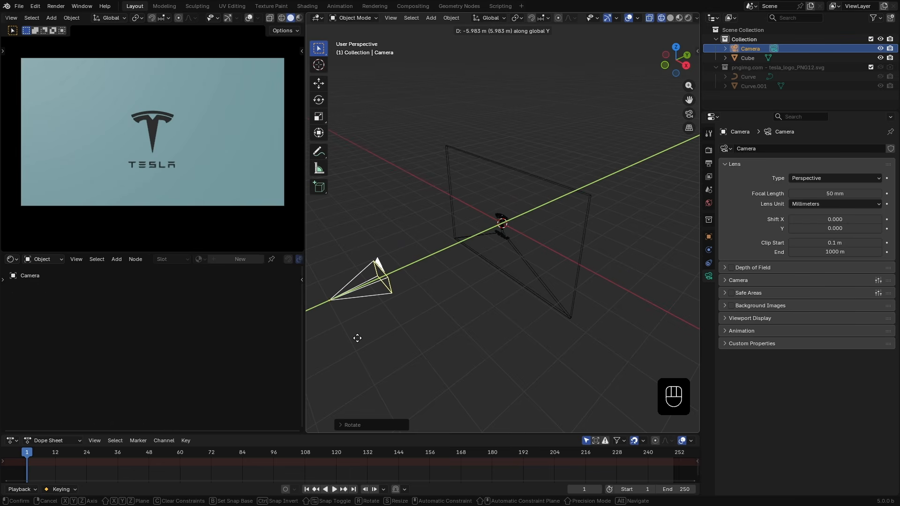
{"action": "left_click", "coordinate": [357, 338]}
{"action": "middle_click_drag", "start_coordinate": [356, 338], "coordinate": [228, 215]}
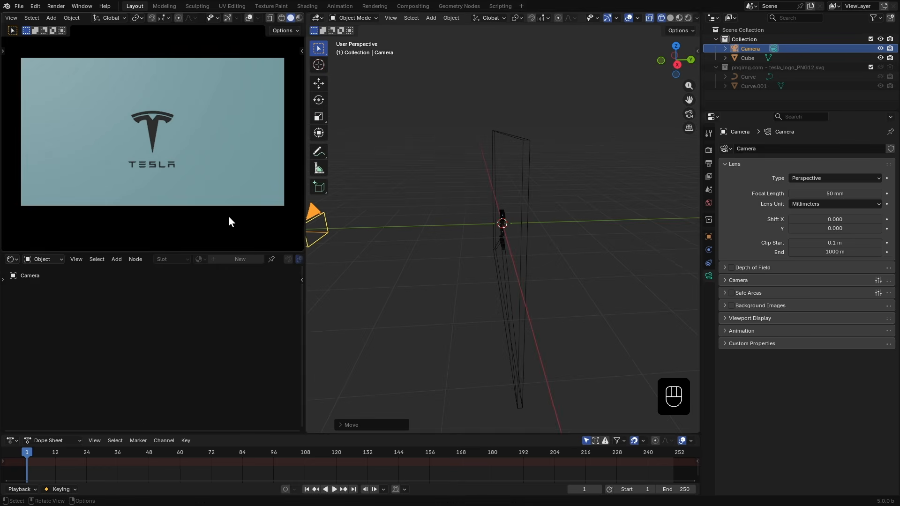
- Switch the camera area to Rendered viewport shading with the EEVEE render engine
{"action": "scroll", "coordinate": [283, 17], "scroll_direction": "down", "scroll_amount": 2}
{"action": "left_click", "coordinate": [708, 150]}
{"action": "left_click", "coordinate": [818, 148]}
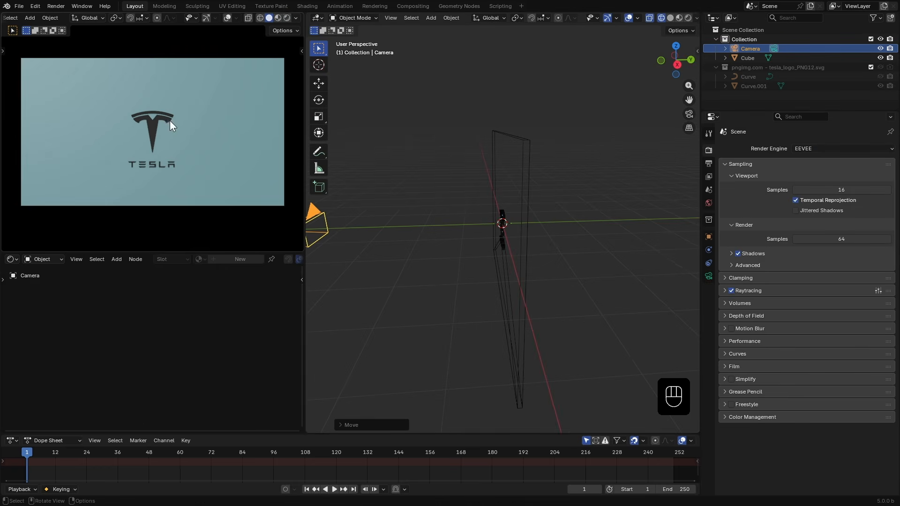
{"action": "left_click", "coordinate": [286, 17]}
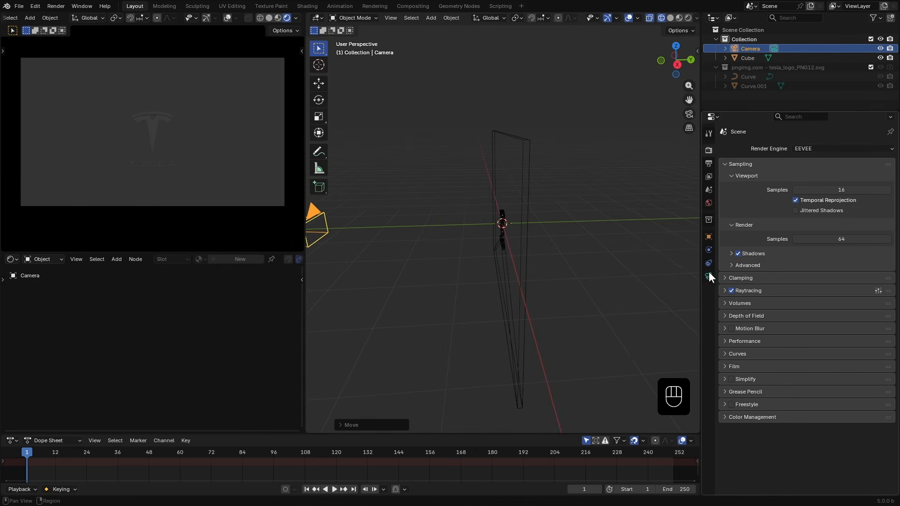
- Set the World background color to black
{"action": "left_click", "coordinate": [708, 202]}
{"action": "left_click", "coordinate": [814, 200]}
{"action": "left_click_drag", "start_coordinate": [874, 101], "coordinate": [873, 109]}
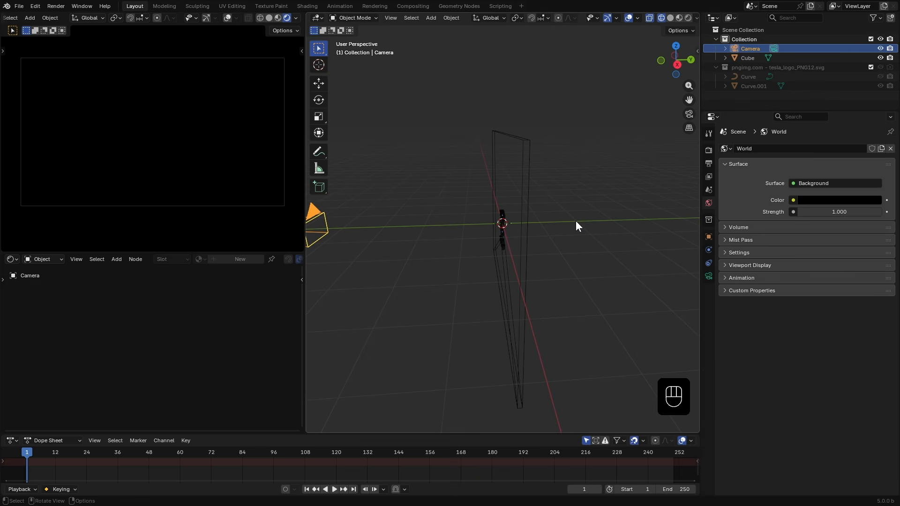
- Add a spot light to the scene
{"action": "key", "text": "shift+a"}
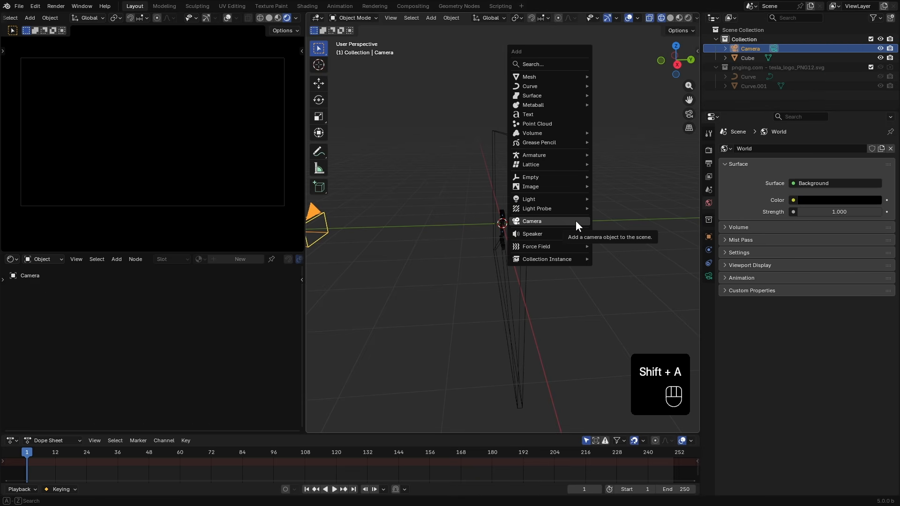
{"action": "mouse_move", "coordinate": [555, 200]}
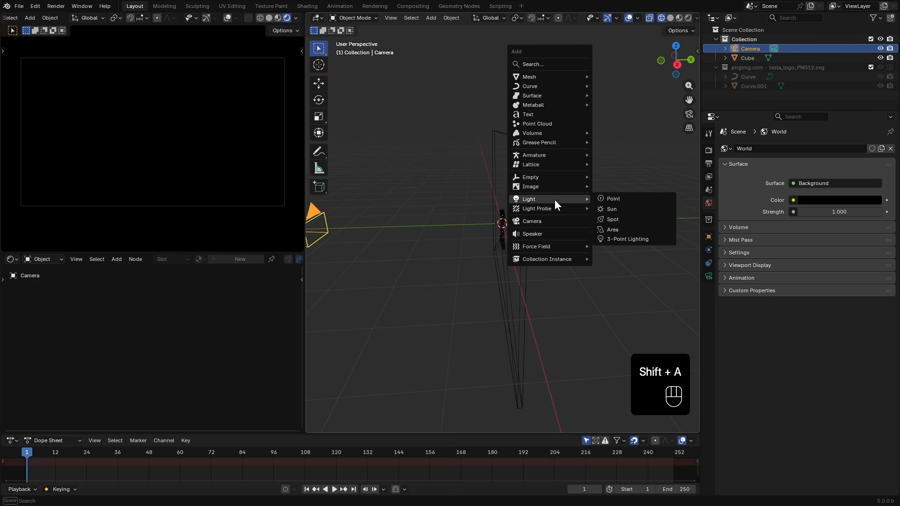
{"action": "left_click", "coordinate": [619, 221]}
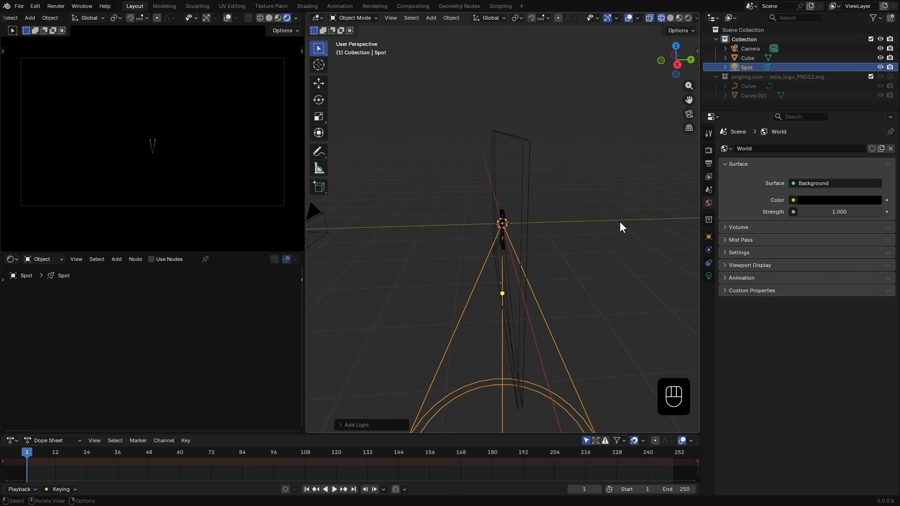
- Rotate the spot light -90° about the X axis
{"action": "key", "text": "r"}
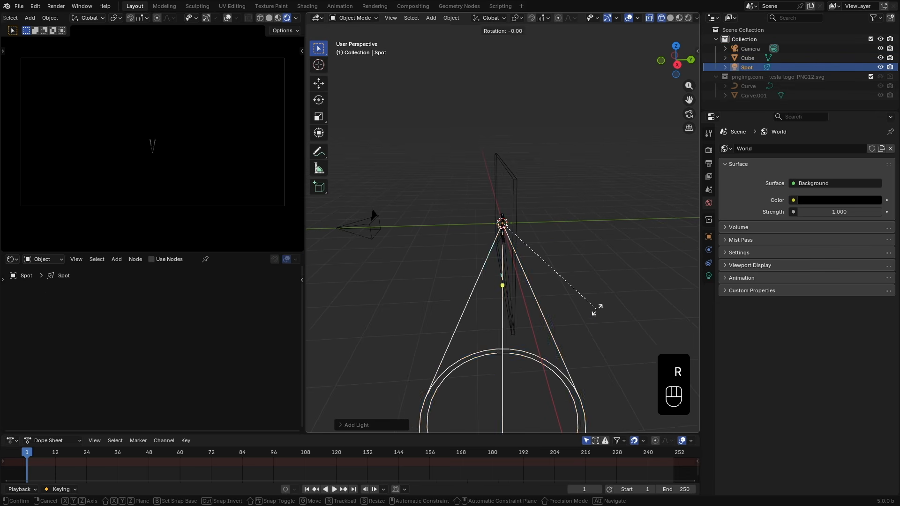
{"action": "key", "text": "x"}
{"action": "key", "text": "KP_Subtract"}
{"action": "key", "text": "KP_9"}
{"action": "key", "text": "KP_0"}
{"action": "left_click", "coordinate": [453, 300]}
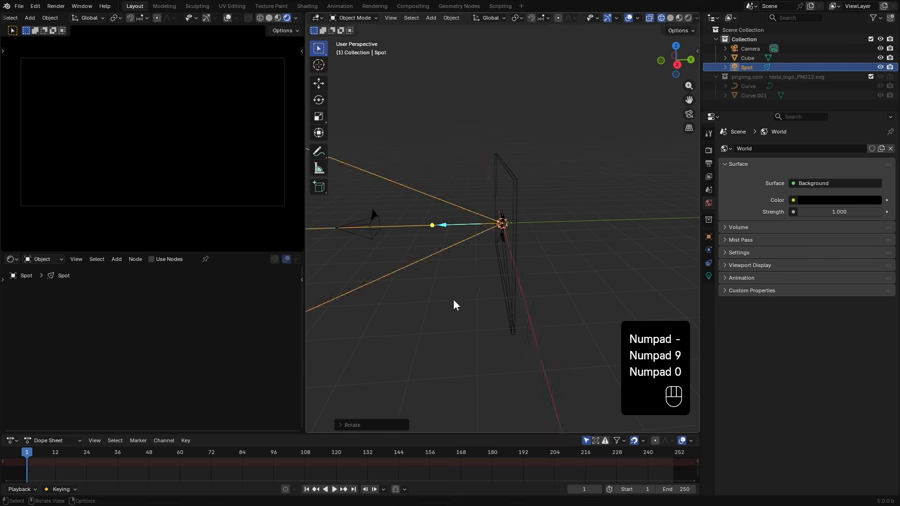
- Move the spot light about 4.6 m along Y, away from the logo wall
{"action": "key", "text": "g"}
{"action": "key", "text": "y"}
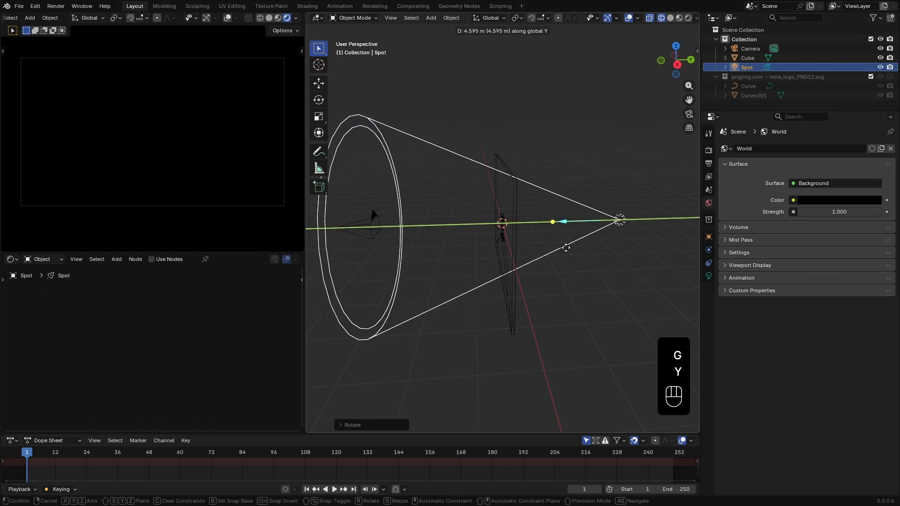
{"action": "left_click", "coordinate": [612, 283]}
- Set the spot light's power to 1000
{"action": "mouse_move", "coordinate": [623, 299]}
{"action": "middle_mouse_down"}
{"action": "mouse_move", "coordinate": [589, 295]}
{"action": "mouse_move", "coordinate": [609, 294]}
{"action": "middle_mouse_up"}
{"action": "left_click", "coordinate": [707, 275]}
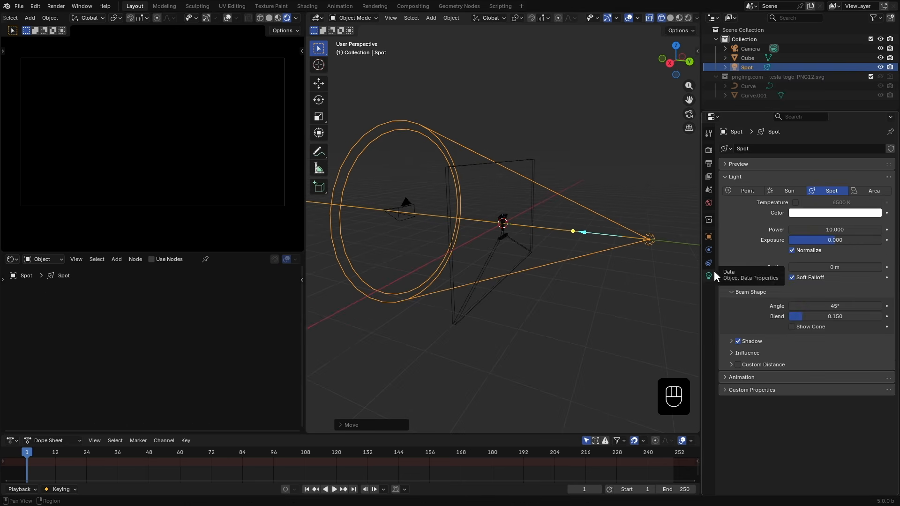
{"action": "left_click", "coordinate": [820, 229]}
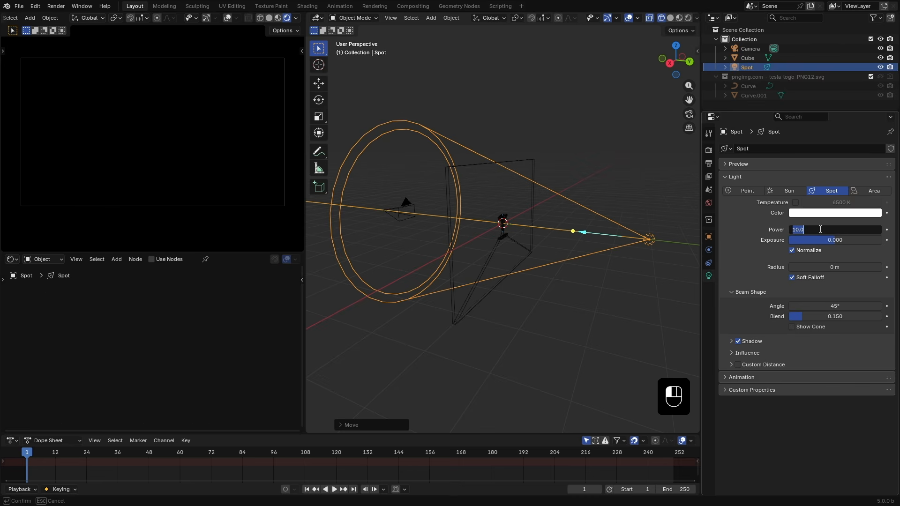
{"action": "type", "text": "100"}
{"action": "left_click", "coordinate": [810, 237]}
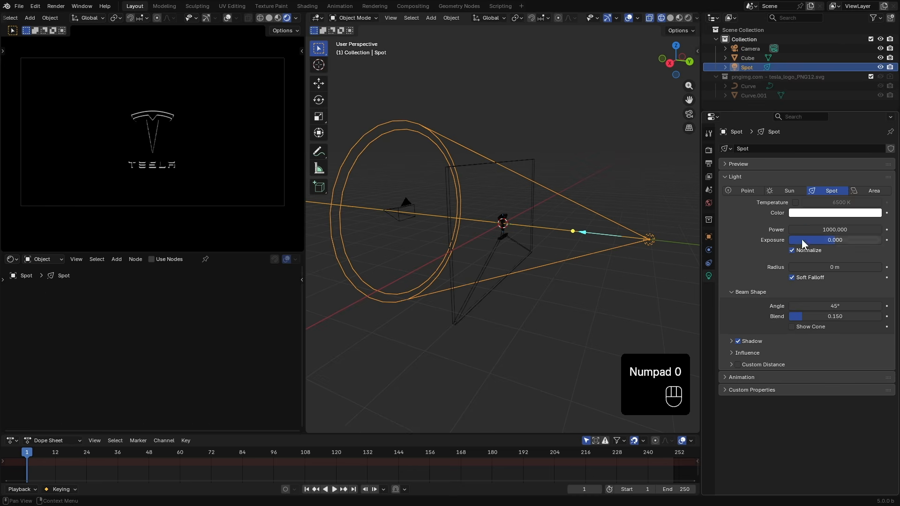
- Switch the viewport to solid shading and turn on the spot light's cone display
{"action": "middle_click_drag", "start_coordinate": [466, 274], "coordinate": [492, 273]}
{"action": "scroll", "coordinate": [493, 273], "scroll_direction": "up", "scroll_amount": 2}
{"action": "mouse_move", "coordinate": [629, 227]}
{"action": "left_mouse_down"}
{"action": "mouse_move", "coordinate": [621, 228]}
{"action": "mouse_move", "coordinate": [647, 229]}
{"action": "left_mouse_up"}
{"action": "middle_click_drag", "start_coordinate": [552, 281], "coordinate": [522, 282]}
{"action": "key", "text": "z"}
{"action": "mouse_move", "coordinate": [576, 281]}
{"action": "middle_mouse_down"}
{"action": "mouse_move", "coordinate": [533, 287]}
{"action": "mouse_move", "coordinate": [561, 284]}
{"action": "middle_mouse_up"}
{"action": "left_click", "coordinate": [792, 327]}
- Move the spot light along Y and narrow its beam angle to 28.7°
{"action": "middle_click_drag", "start_coordinate": [656, 265], "coordinate": [558, 267], "text": "shift"}
{"action": "left_click_drag", "start_coordinate": [610, 256], "coordinate": [614, 257]}
{"action": "middle_click_drag", "start_coordinate": [544, 276], "coordinate": [514, 278]}
{"action": "key", "text": "g"}
{"action": "key", "text": "y"}
{"action": "left_click", "coordinate": [548, 280]}
{"action": "left_click_drag", "start_coordinate": [829, 306], "coordinate": [858, 306]}
{"action": "middle_click_drag", "start_coordinate": [460, 220], "coordinate": [529, 217]}
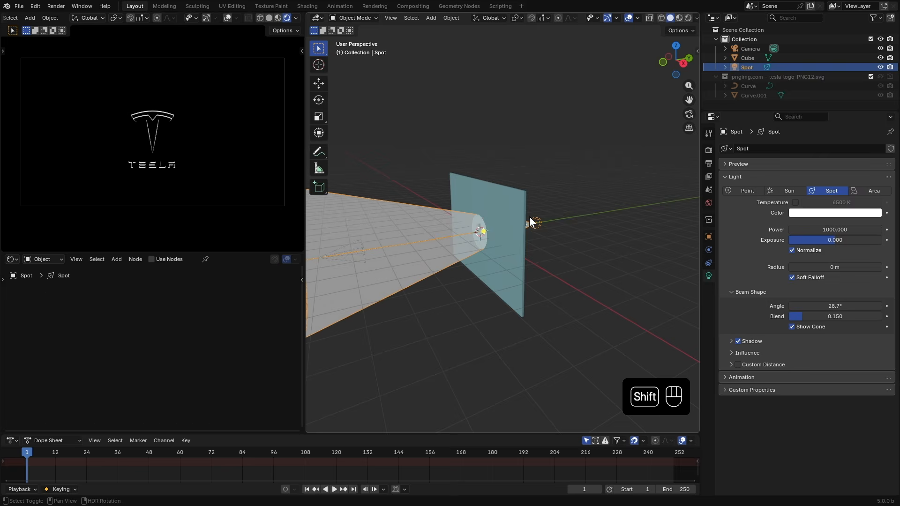
- Add a cube and scale it, stretched along Y, so it encloses the spotlight cone
{"action": "key", "text": "shift+a"}
{"action": "left_click", "coordinate": [565, 103]}
{"action": "key", "text": "s"}
{"action": "left_click", "coordinate": [562, 324]}
{"action": "middle_click_drag", "start_coordinate": [564, 324], "coordinate": [507, 310]}
{"action": "key", "text": "z"}
{"action": "scroll", "coordinate": [507, 310], "scroll_direction": "down", "scroll_amount": 2}
{"action": "key", "text": "s"}
{"action": "key", "text": "y"}
{"action": "left_click", "coordinate": [635, 319]}
{"action": "key", "text": "KP_7"}
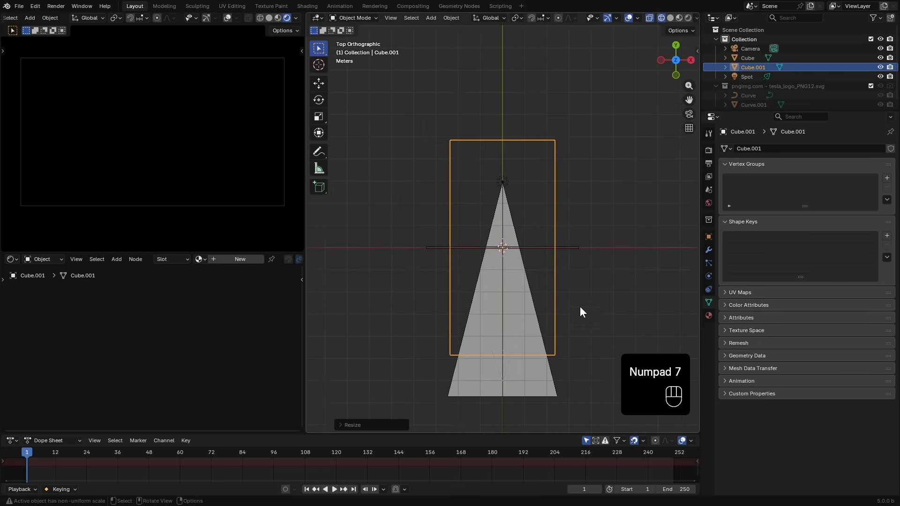
- Move the cube along Y so it covers the whole light cone
{"action": "key", "text": "g"}
{"action": "key", "text": "y"}
{"action": "left_click", "coordinate": [576, 333]}
{"action": "middle_click_drag", "start_coordinate": [577, 328], "coordinate": [591, 255]}
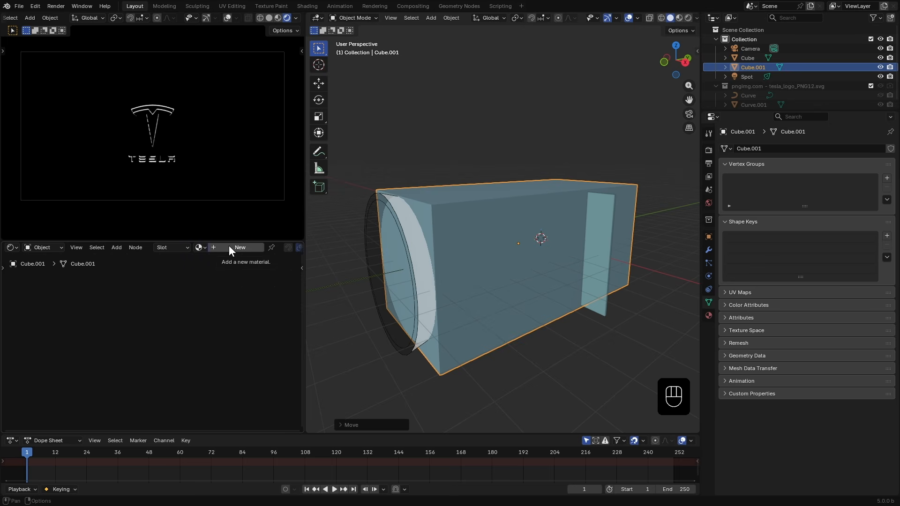
- Create a new material for the cube and delete its Principled BSDF node
{"action": "left_click", "coordinate": [229, 247]}
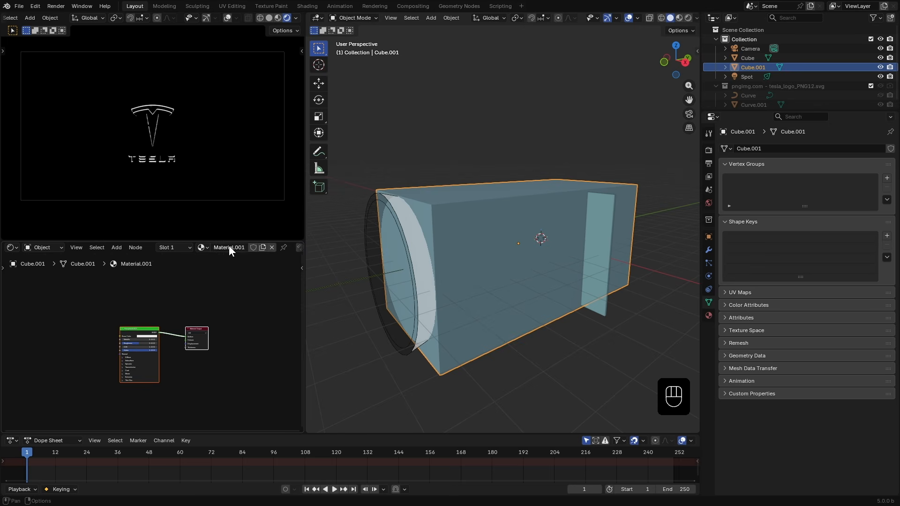
{"action": "scroll", "coordinate": [148, 305], "scroll_direction": "up", "scroll_amount": 4}
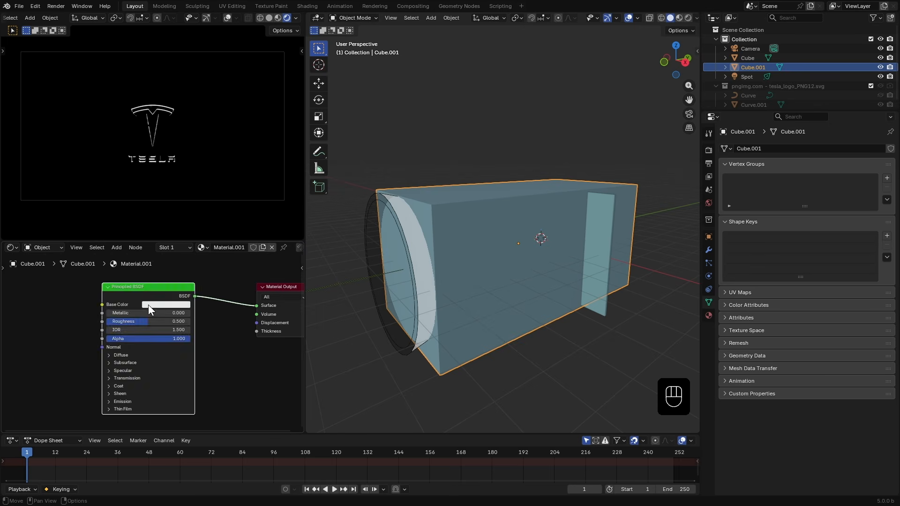
{"action": "key", "text": "x"}
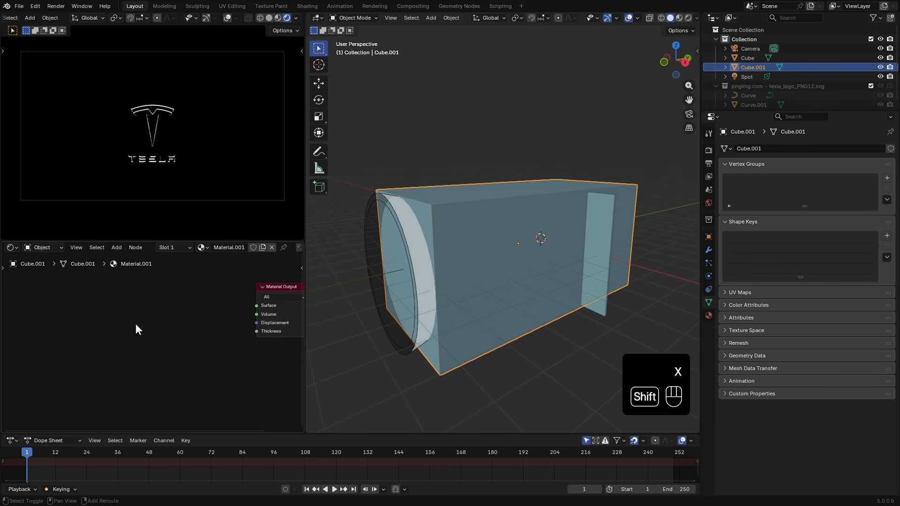
- Add a Principled Volume node and connect it to the Material Output's Volume input
{"action": "key", "text": "shift+a"}
{"action": "mouse_move", "coordinate": [91, 358]}
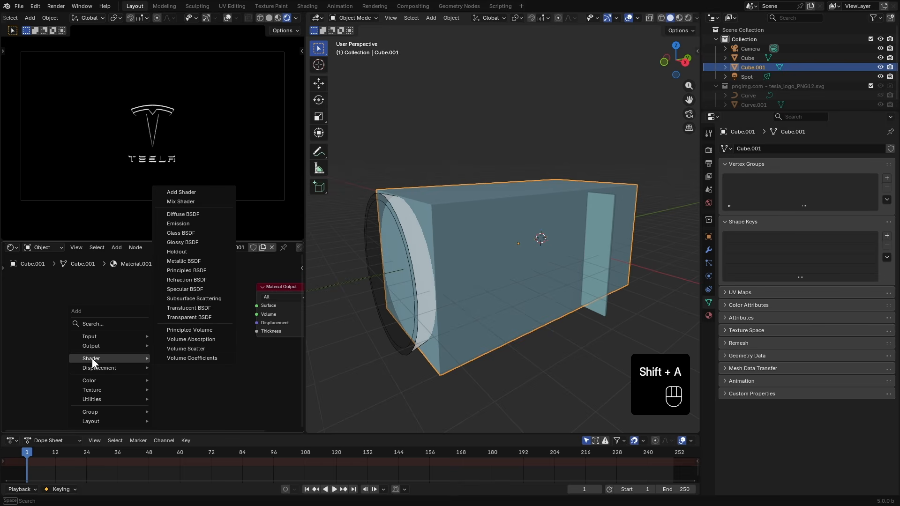
{"action": "left_click", "coordinate": [212, 333]}
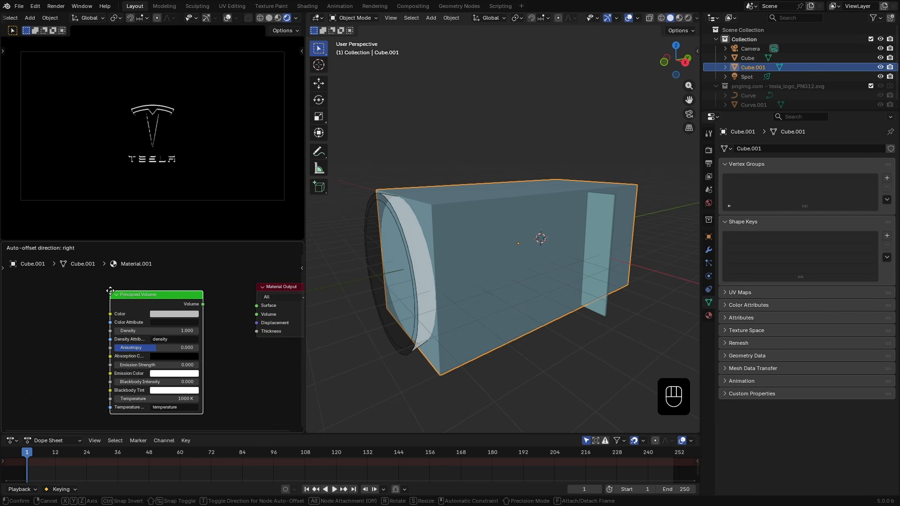
{"action": "left_click", "coordinate": [109, 290]}
{"action": "scroll", "coordinate": [202, 304], "scroll_direction": "up", "scroll_amount": 2}
{"action": "left_click_drag", "start_coordinate": [186, 304], "coordinate": [247, 317]}
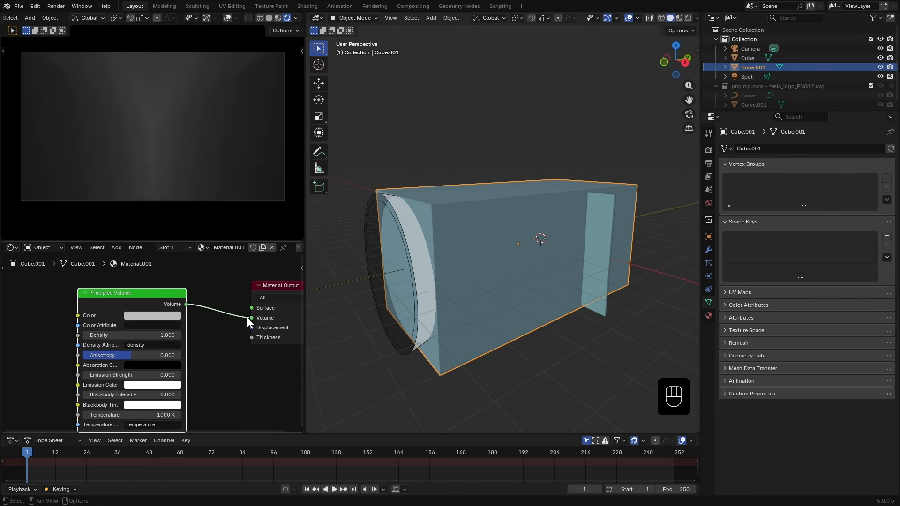
- Switch to wireframe shading, select the spot light and move it about 0.17 m along negative X
{"action": "key", "text": "z"}
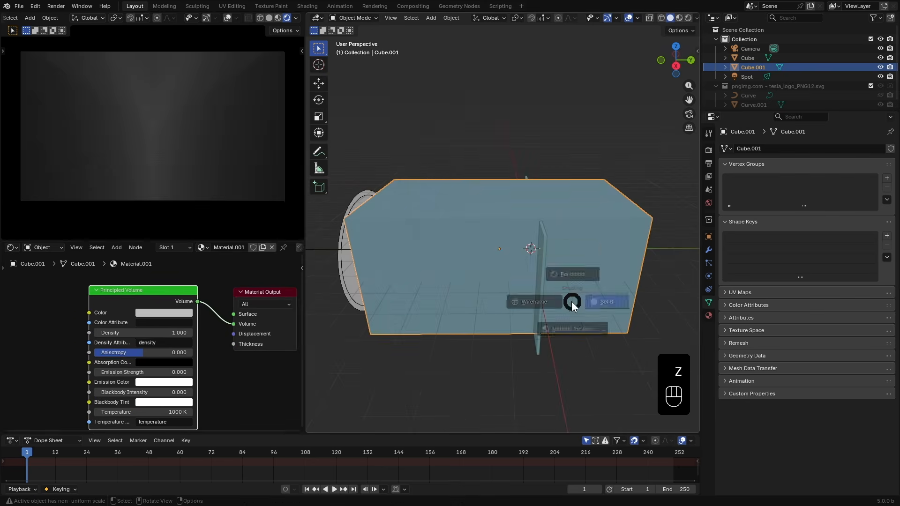
{"action": "left_click", "coordinate": [503, 304]}
{"action": "left_click", "coordinate": [598, 251]}
{"action": "middle_click_drag", "start_coordinate": [598, 251], "coordinate": [562, 306]}
{"action": "key", "text": "g"}
{"action": "key", "text": "x"}
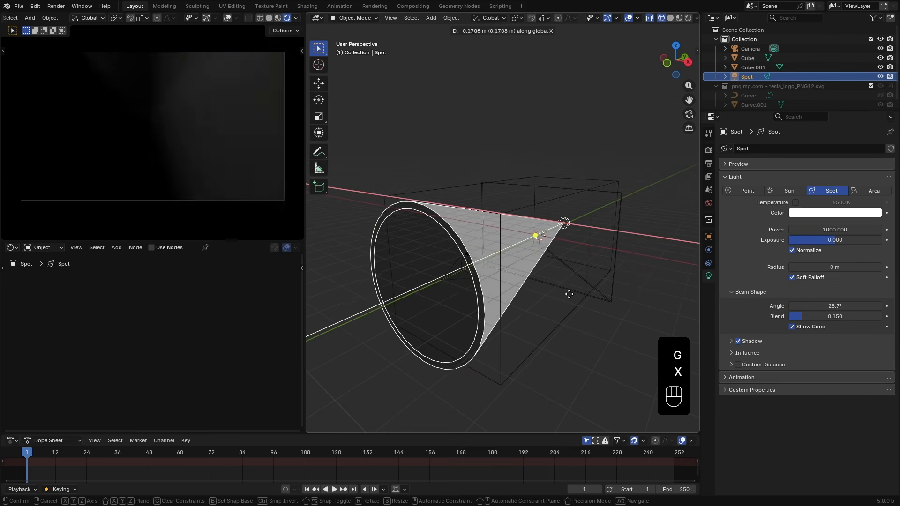
{"action": "left_click", "coordinate": [571, 294]}
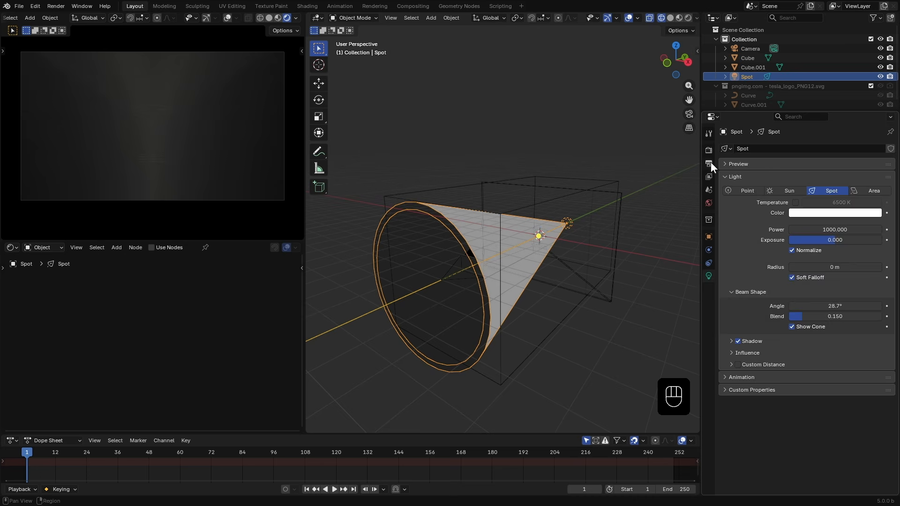
- In the render settings, enable Volume Shadows and the volumes Custom Range
{"action": "left_click", "coordinate": [709, 152]}
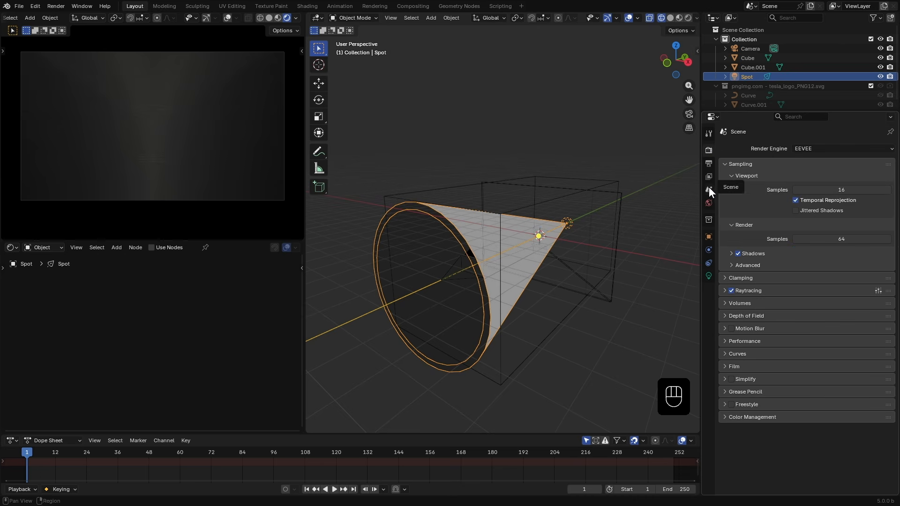
{"action": "left_click", "coordinate": [731, 253]}
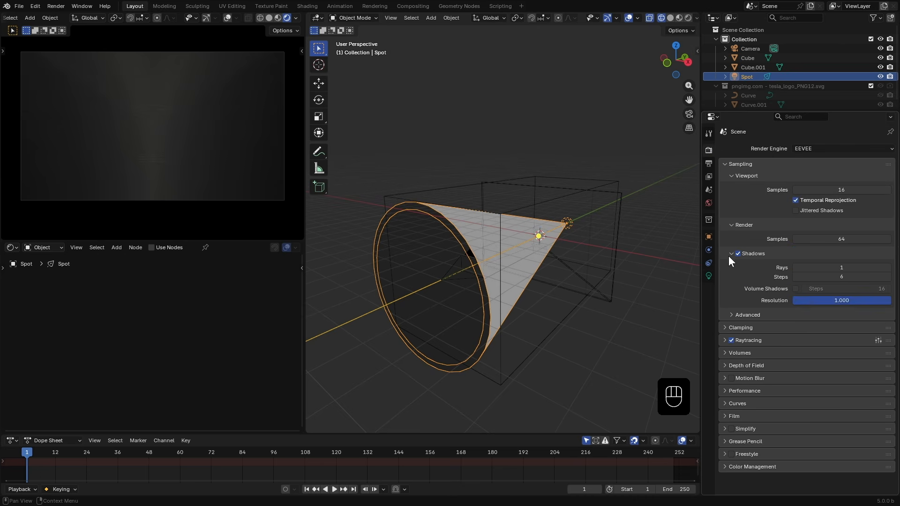
{"action": "left_click", "coordinate": [795, 289]}
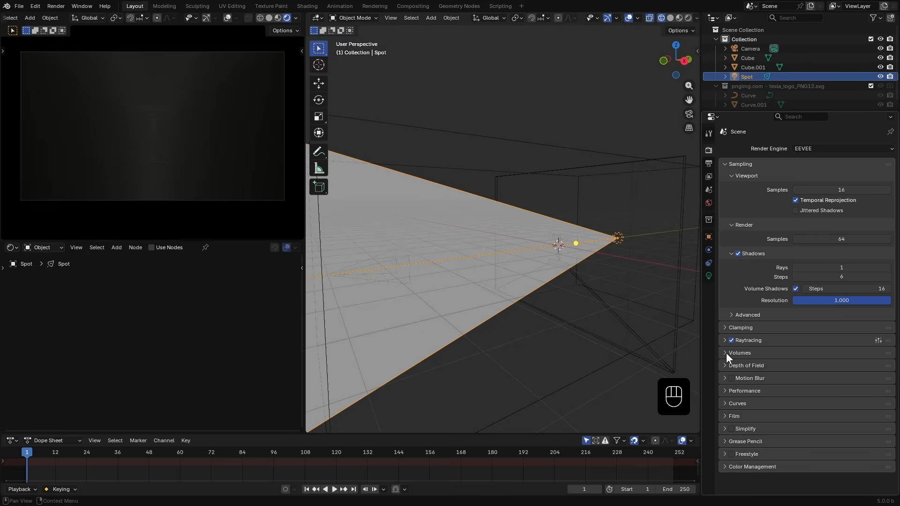
{"action": "left_click", "coordinate": [727, 353]}
{"action": "scroll", "coordinate": [738, 370], "scroll_direction": "down", "scroll_amount": 2}
{"action": "left_click", "coordinate": [730, 375]}
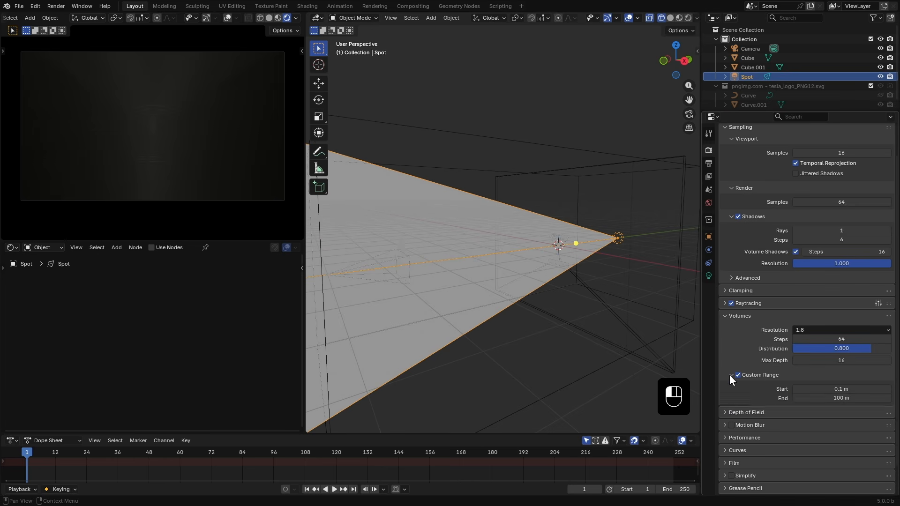
- Turn off the spot light's cone display
{"action": "scroll", "coordinate": [600, 297], "scroll_direction": "down", "scroll_amount": 4}
{"action": "middle_click_drag", "start_coordinate": [578, 266], "coordinate": [555, 325]}
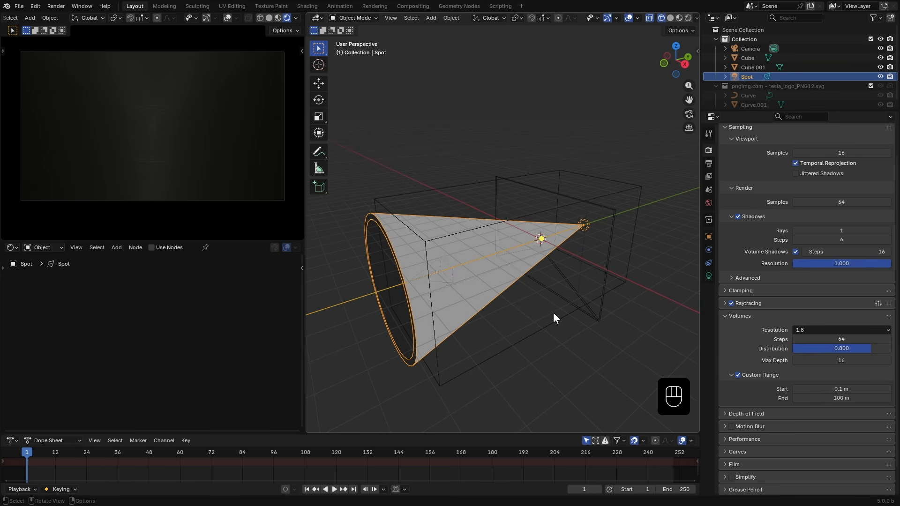
{"action": "key", "text": "KP_7"}
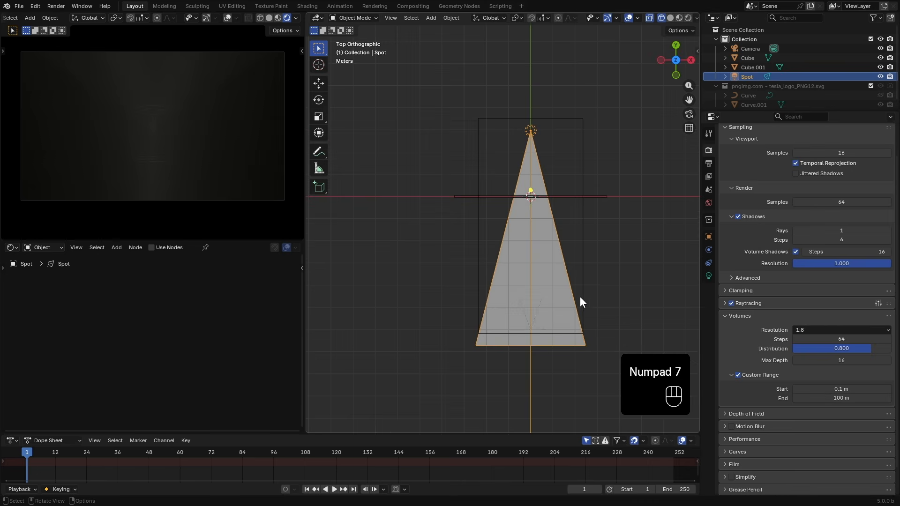
{"action": "key", "text": "z"}
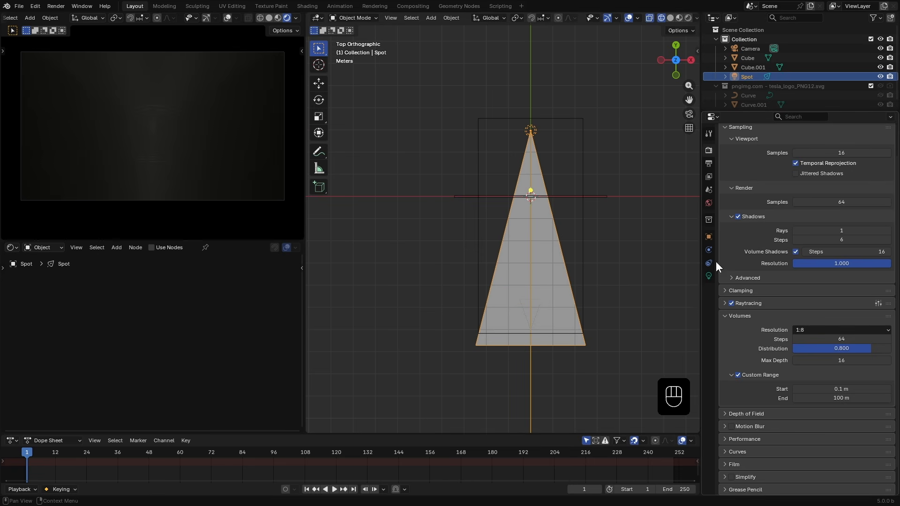
{"action": "left_click", "coordinate": [708, 276]}
{"action": "left_click", "coordinate": [792, 325]}
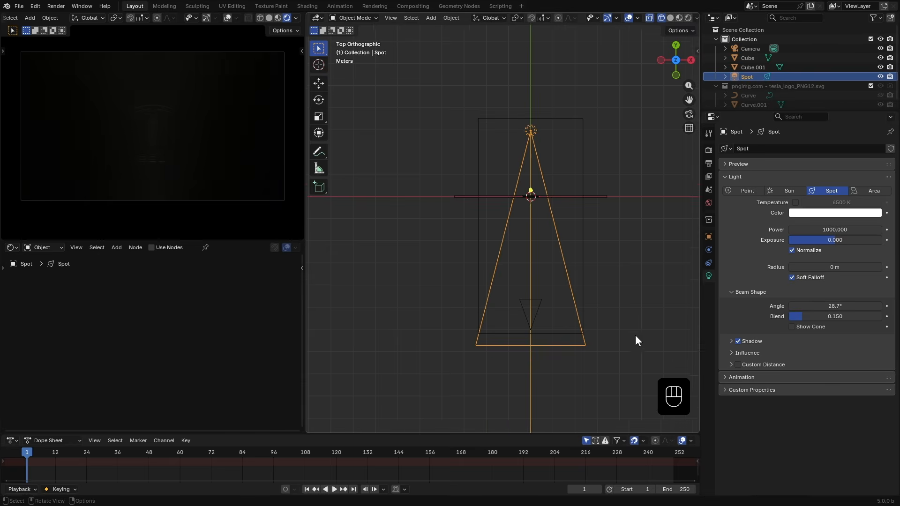
- Measure the length of the volume box from the top view
{"action": "scroll", "coordinate": [539, 304], "scroll_direction": "up", "scroll_amount": 2}
{"action": "left_click", "coordinate": [358, 210]}
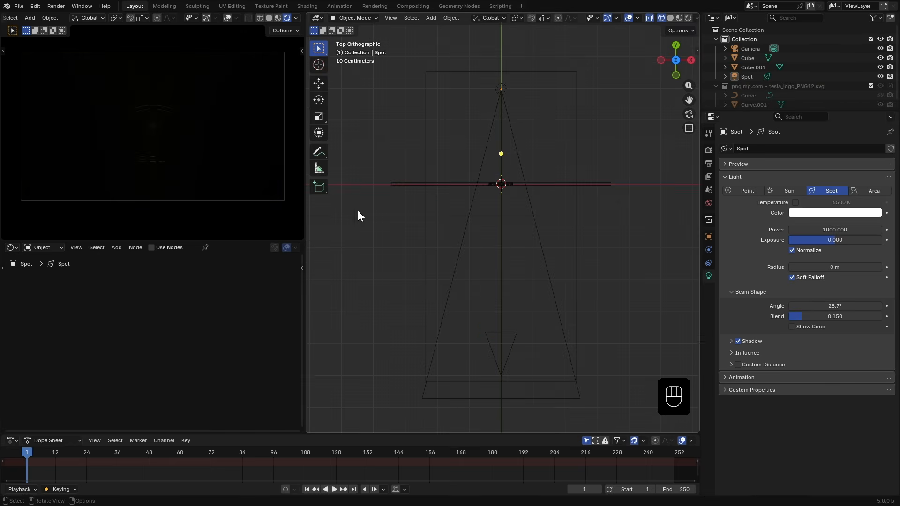
{"action": "left_click", "coordinate": [318, 169]}
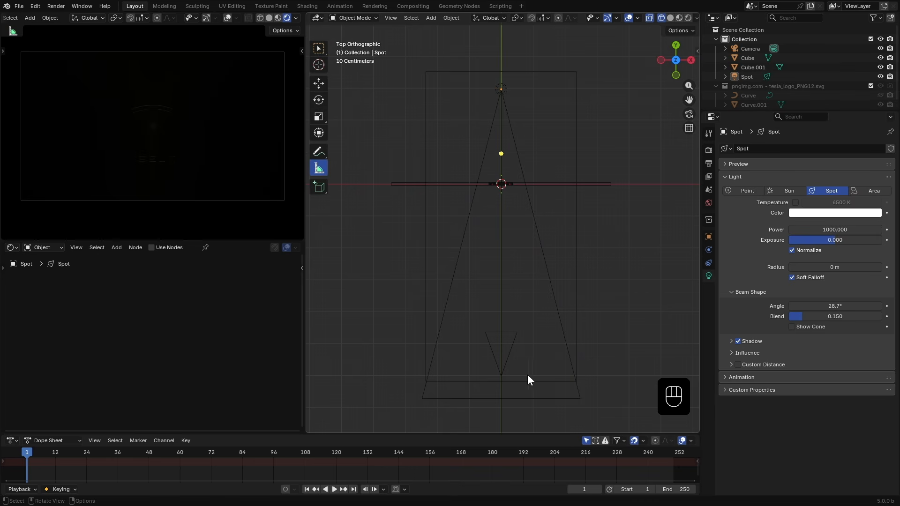
{"action": "left_click_drag", "start_coordinate": [533, 374], "coordinate": [533, 83]}
{"action": "key", "text": "x"}
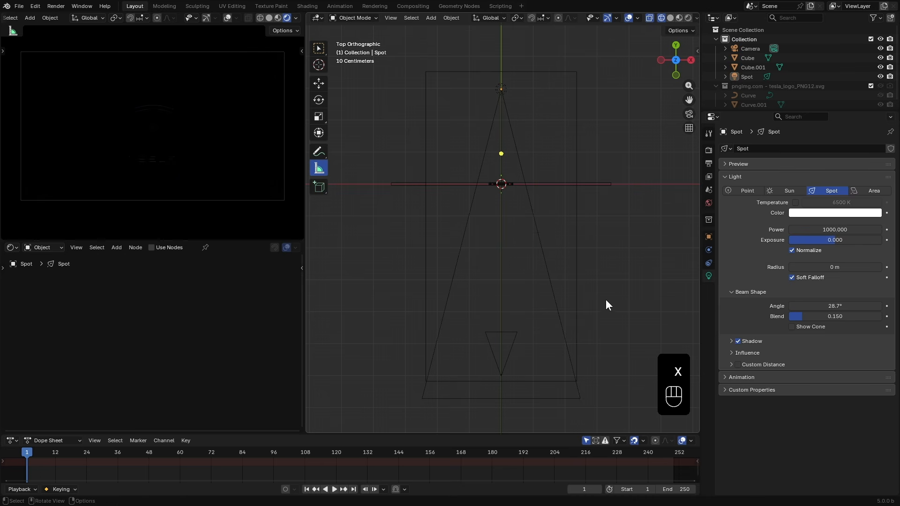
- Open the volumes custom range End value in the render settings
{"action": "left_click", "coordinate": [709, 151]}
{"action": "scroll", "coordinate": [763, 410], "scroll_direction": "down", "scroll_amount": 2}
{"action": "left_click", "coordinate": [839, 397]}
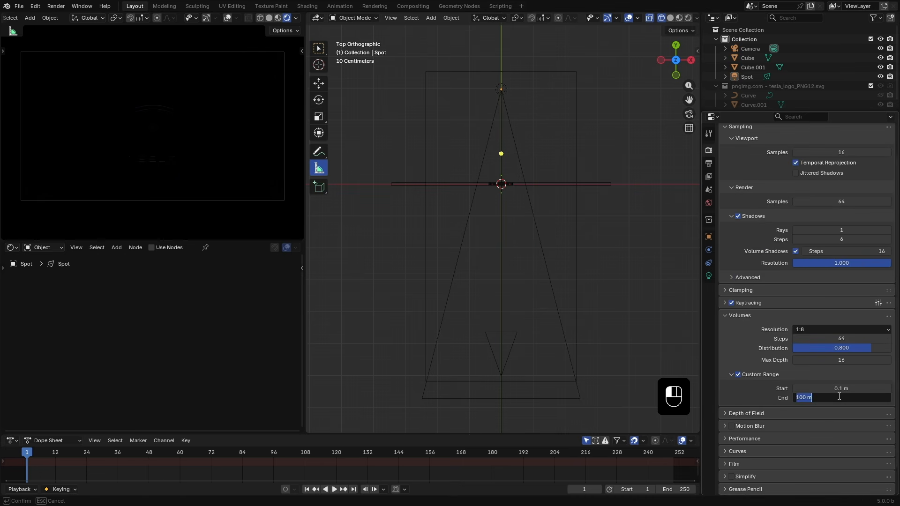
{"action": "key", "text": "Return"}
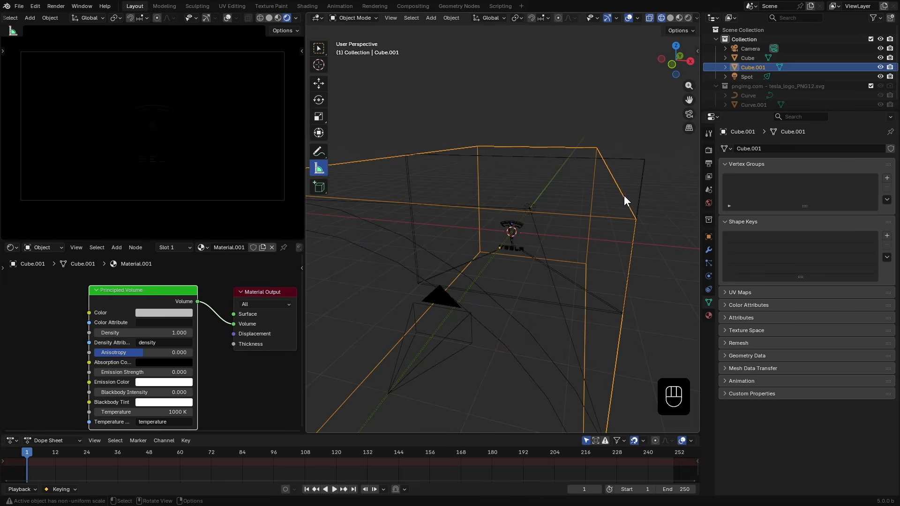
- Set the Principled Volume density to 0.1
{"action": "scroll", "coordinate": [575, 305], "scroll_direction": "down", "scroll_amount": 2}
{"action": "middle_click_drag", "start_coordinate": [139, 300], "coordinate": [170, 288]}
{"action": "left_click", "coordinate": [178, 318]}
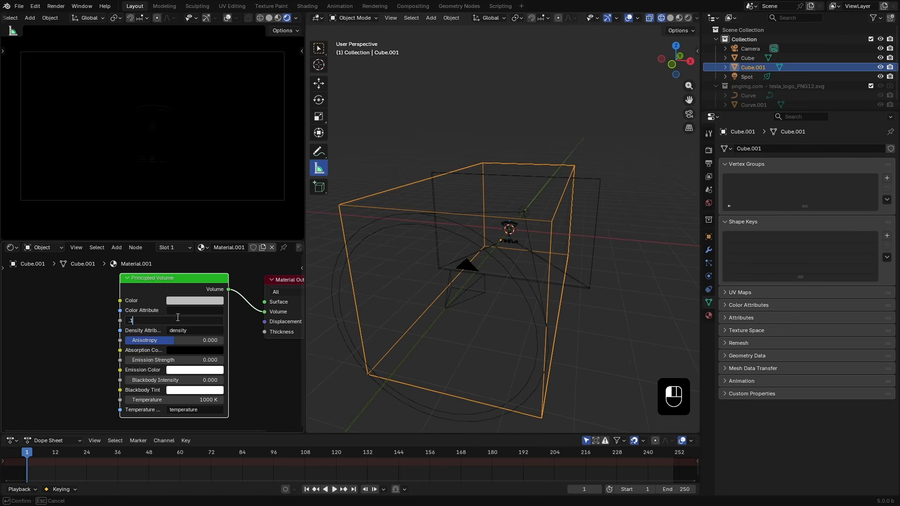
{"action": "key", "text": "Return"}
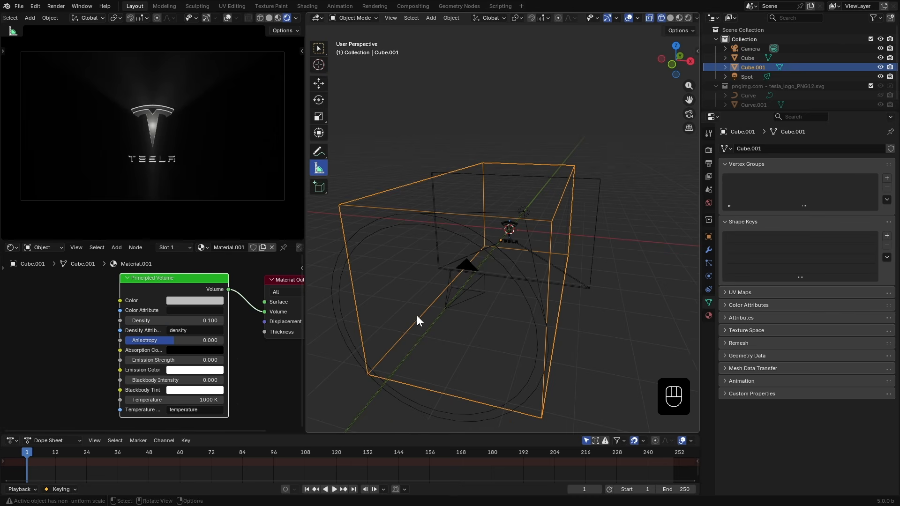
{"action": "middle_click_drag", "start_coordinate": [555, 249], "coordinate": [632, 297]}
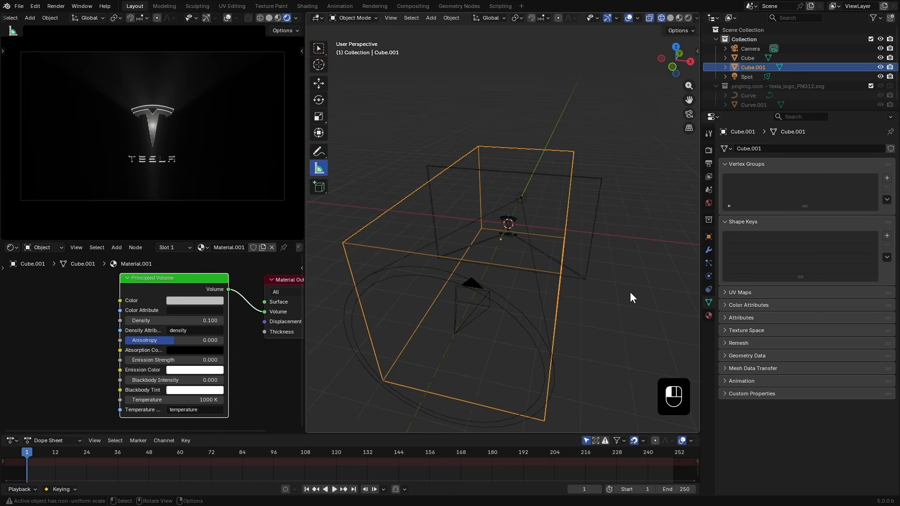
- Select the spot light and turn its cone display back on
{"action": "left_click", "coordinate": [630, 292]}
{"action": "mouse_move", "coordinate": [206, 157]}
{"action": "middle_mouse_down"}
{"action": "mouse_move", "coordinate": [193, 158]}
{"action": "mouse_move", "coordinate": [214, 155]}
{"action": "mouse_move", "coordinate": [196, 156]}
{"action": "middle_mouse_up"}
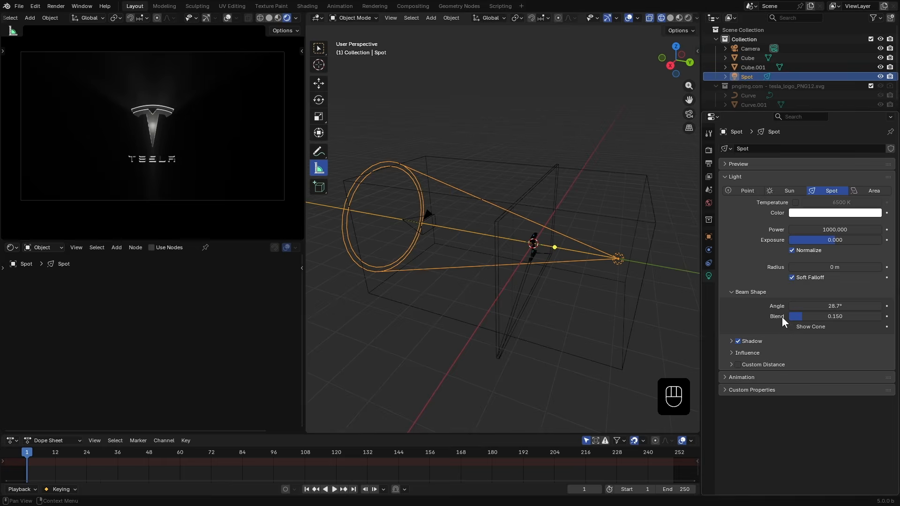
{"action": "left_click", "coordinate": [792, 327]}
{"action": "middle_click_drag", "start_coordinate": [568, 331], "coordinate": [597, 345]}
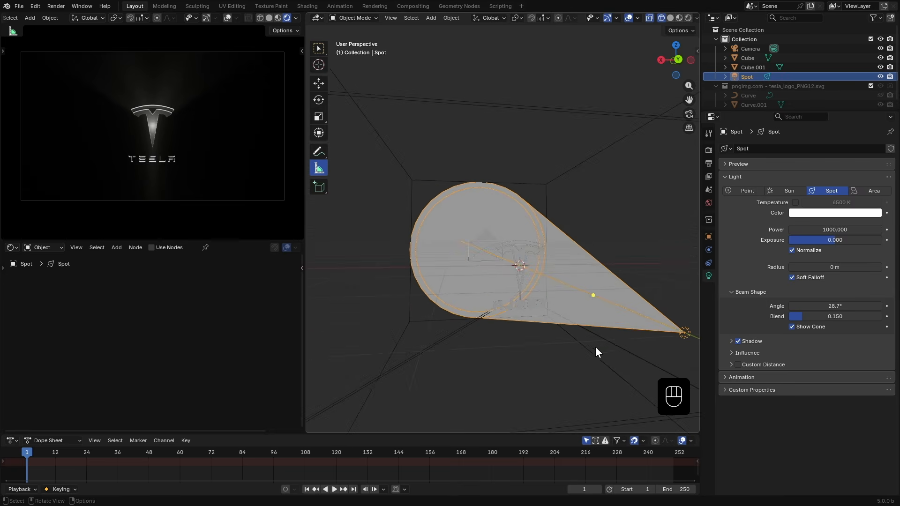
{"action": "middle_click_drag", "start_coordinate": [539, 335], "coordinate": [571, 333]}
- Switch the viewport to solid shading
{"action": "key", "text": "x"}
{"action": "key", "text": "z"}
{"action": "left_click", "coordinate": [629, 327]}
{"action": "scroll", "coordinate": [628, 326], "scroll_direction": "down", "scroll_amount": 5}
- Hide the volume box in the viewport and raise the spot light's blend to about 0.6
{"action": "left_click", "coordinate": [879, 68]}
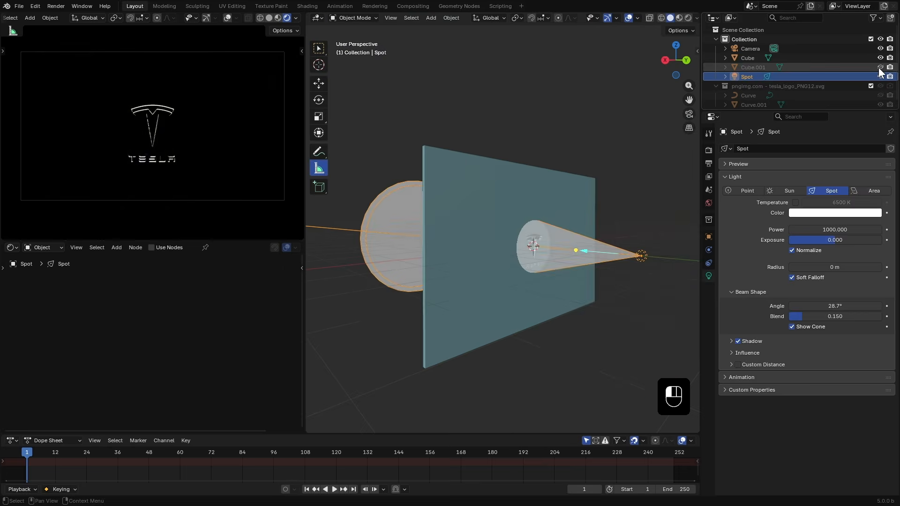
{"action": "left_click_drag", "start_coordinate": [826, 317], "coordinate": [839, 306]}
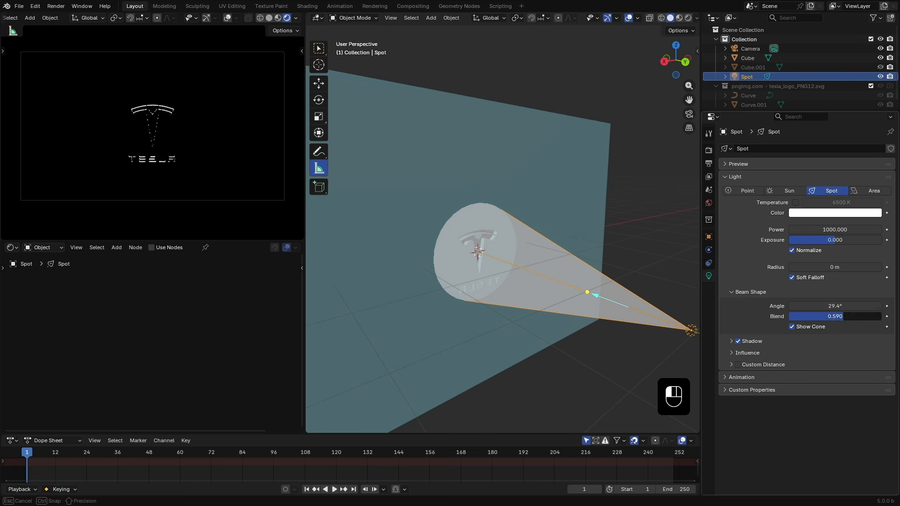
- Set the animation end frame to 96
{"action": "left_click_drag", "start_coordinate": [288, 434], "coordinate": [287, 430]}
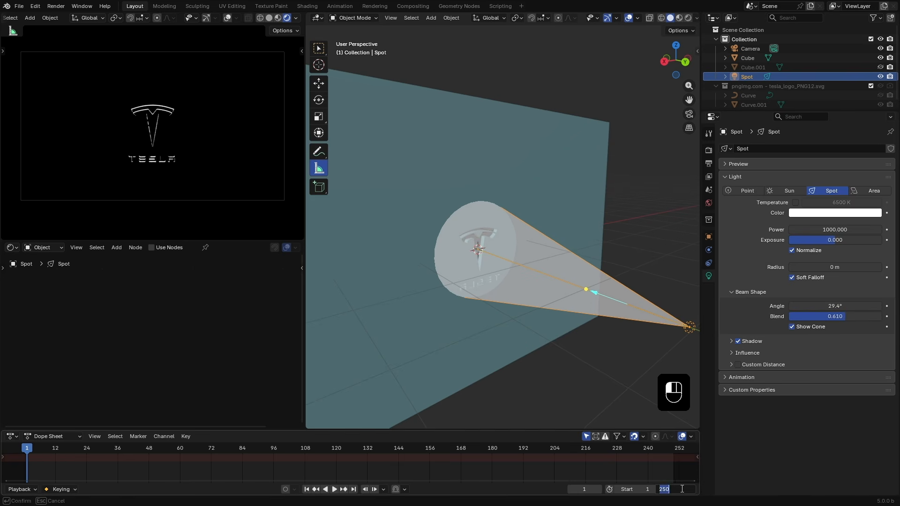
{"action": "key", "text": "Return"}
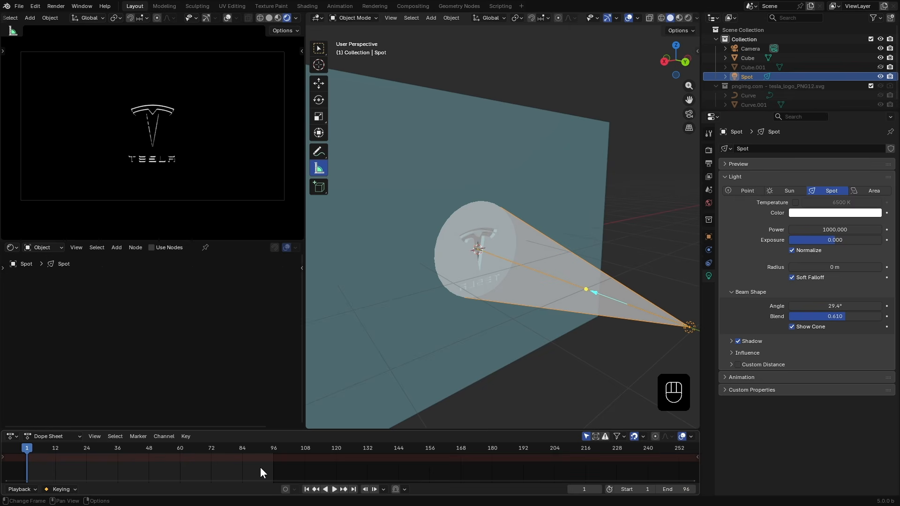
- At frame 1, move the spot light about 1.04 m along negative X and insert a keyframe
{"action": "key", "text": "Home"}
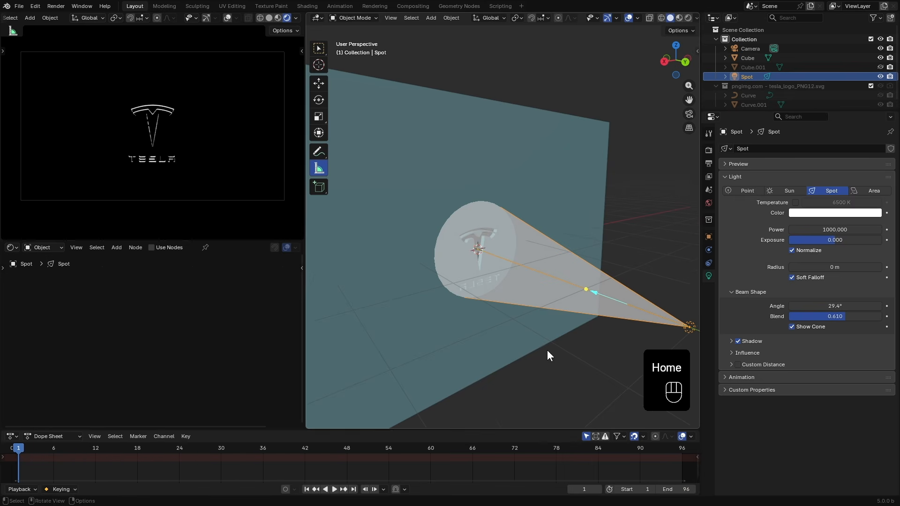
{"action": "middle_click_drag", "start_coordinate": [547, 350], "coordinate": [530, 349]}
{"action": "key", "text": "g"}
{"action": "key", "text": "x"}
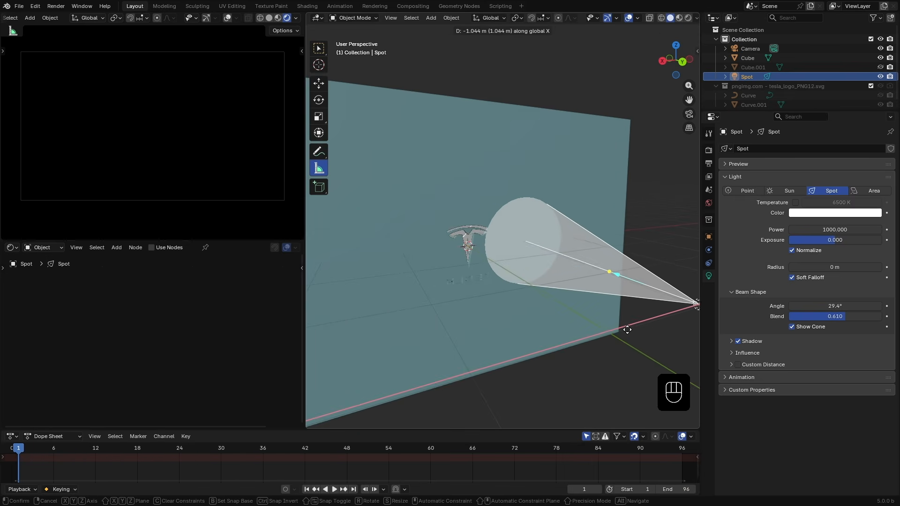
{"action": "left_click", "coordinate": [628, 329]}
{"action": "scroll", "coordinate": [450, 323], "scroll_direction": "up", "scroll_amount": 5}
{"action": "middle_click_drag", "start_coordinate": [468, 399], "coordinate": [526, 307], "text": "shift"}
{"action": "scroll", "coordinate": [539, 298], "scroll_direction": "down", "scroll_amount": 1}
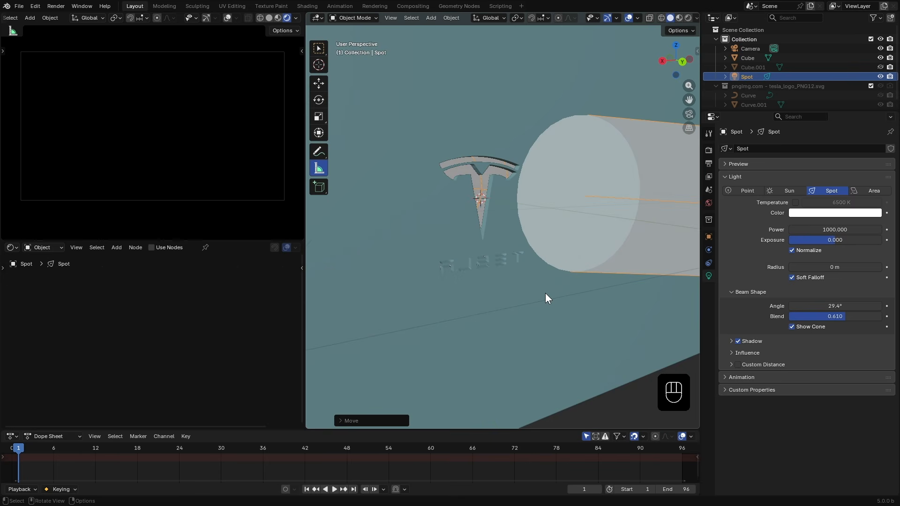
{"action": "key", "text": "i"}
- At frame 96, move the spot light about 2.17 m along X and insert a keyframe
{"action": "left_click", "coordinate": [682, 450]}
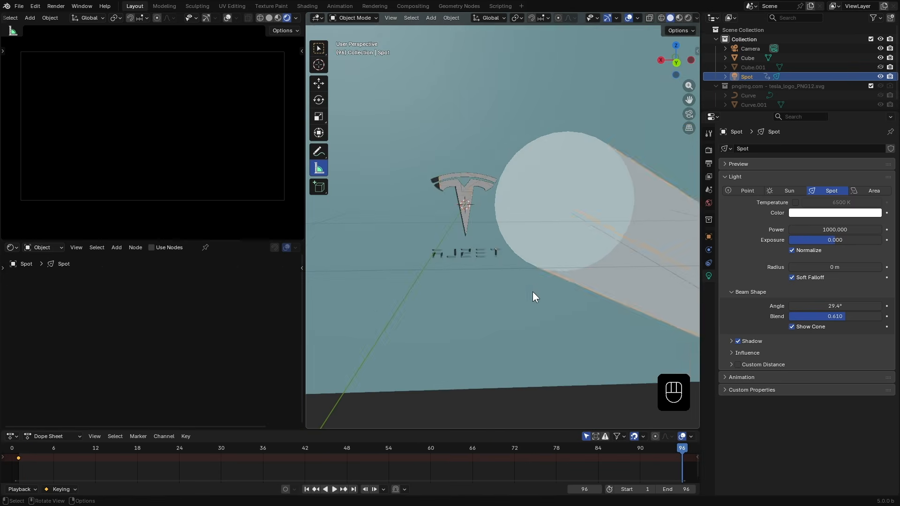
{"action": "key", "text": "g"}
{"action": "key", "text": "x"}
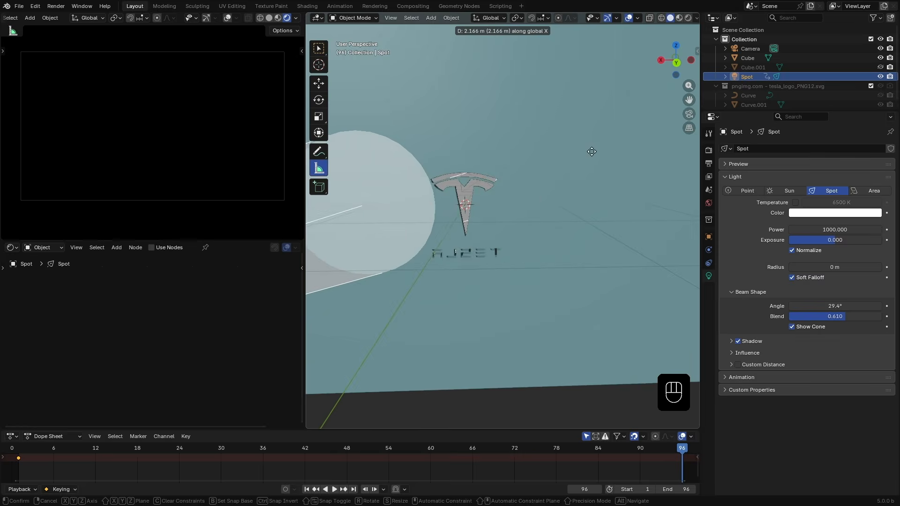
{"action": "left_click", "coordinate": [590, 151]}
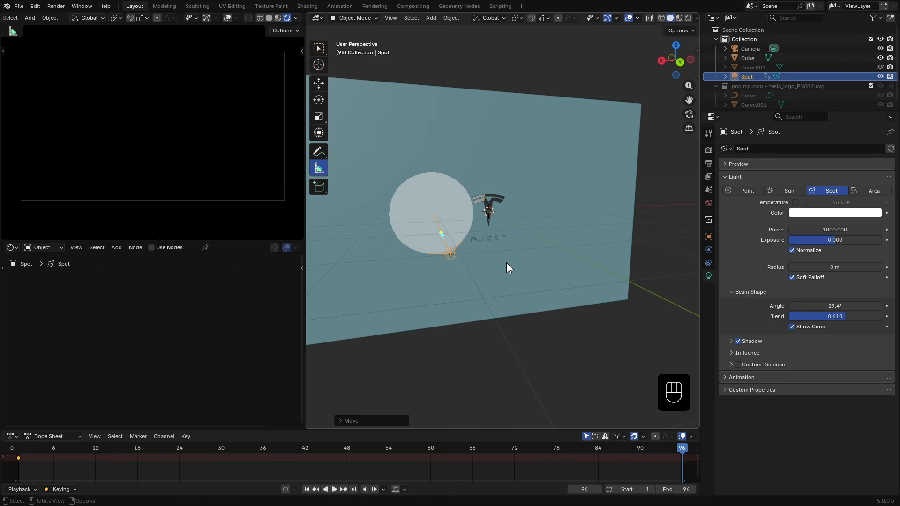
{"action": "key", "text": "i"}
- Set the interpolation of all keyframes to Linear
{"action": "key", "text": "a"}
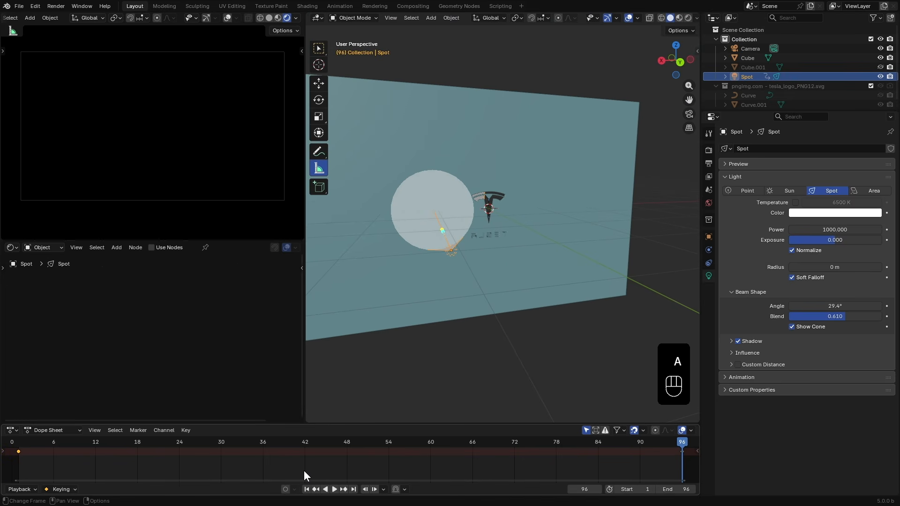
{"action": "key", "text": "t"}
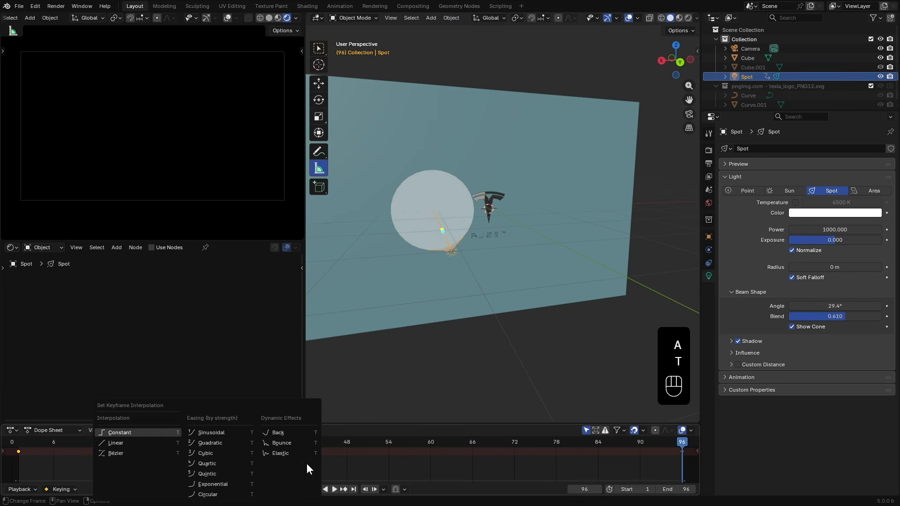
{"action": "left_click", "coordinate": [127, 441]}
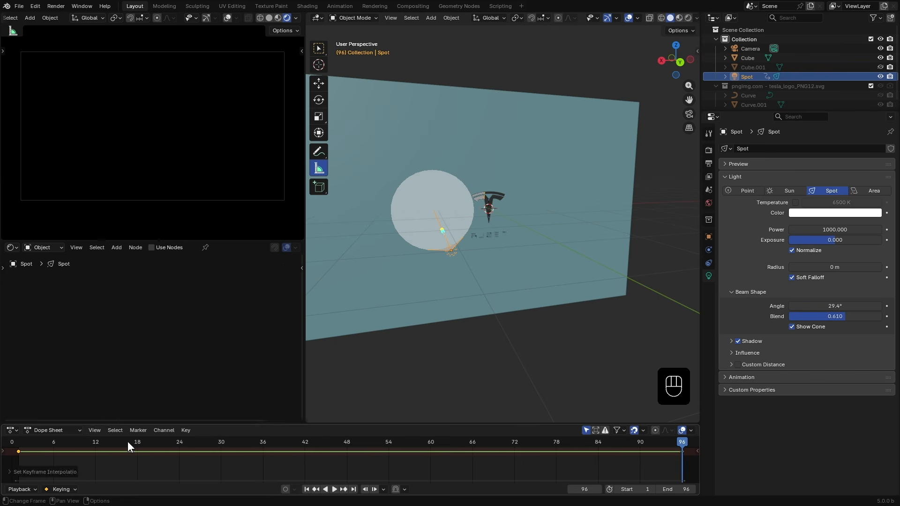
- Play the animation from the start and unhide the volume box in the viewport
{"action": "key", "text": "shift+Left"}
{"action": "key", "text": "space"}
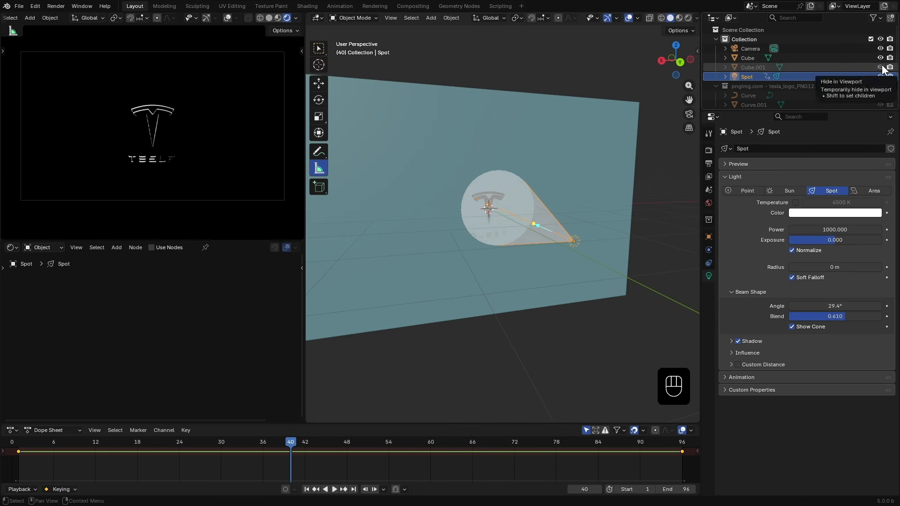
{"action": "left_click", "coordinate": [881, 67]}
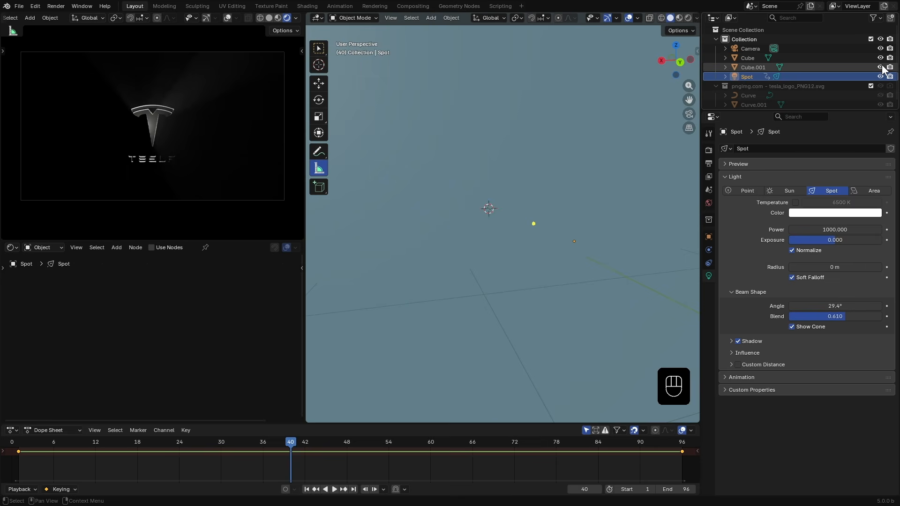
- Review the light sweep across the logo from the camera view while scrubbing the timeline
{"action": "left_click", "coordinate": [307, 490]}
{"action": "middle_click_drag", "start_coordinate": [473, 297], "coordinate": [480, 295]}
{"action": "scroll", "coordinate": [481, 241], "scroll_direction": "up", "scroll_amount": 2}
{"action": "scroll", "coordinate": [481, 241], "scroll_direction": "up", "scroll_amount": 7}
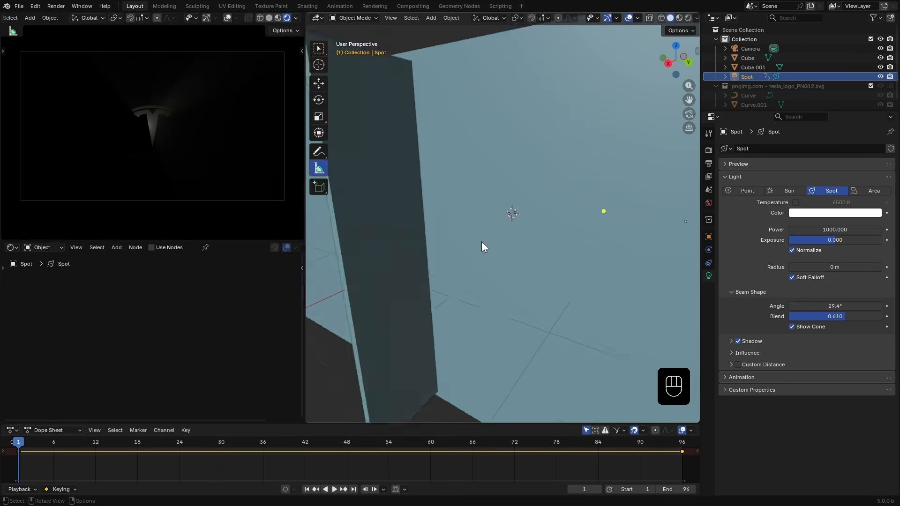
{"action": "middle_click_drag", "start_coordinate": [574, 247], "coordinate": [530, 243]}
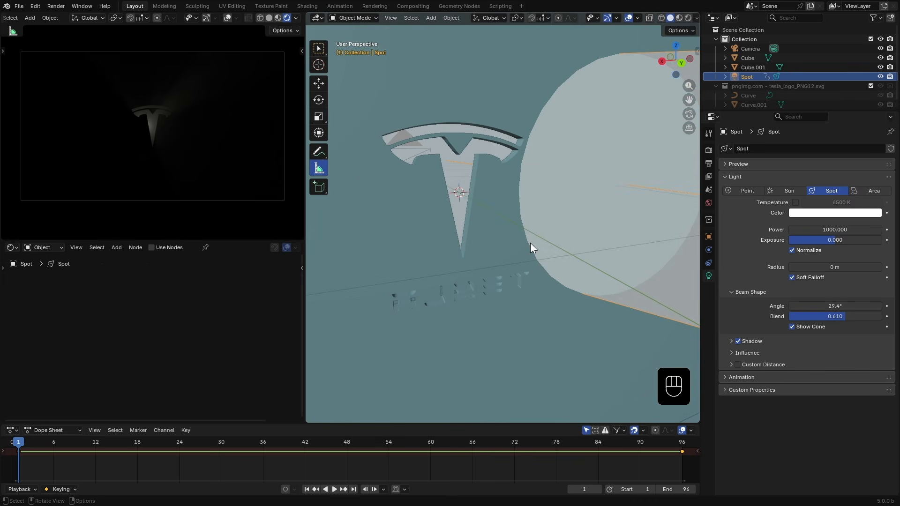
{"action": "scroll", "coordinate": [530, 243], "scroll_direction": "down", "scroll_amount": 4}
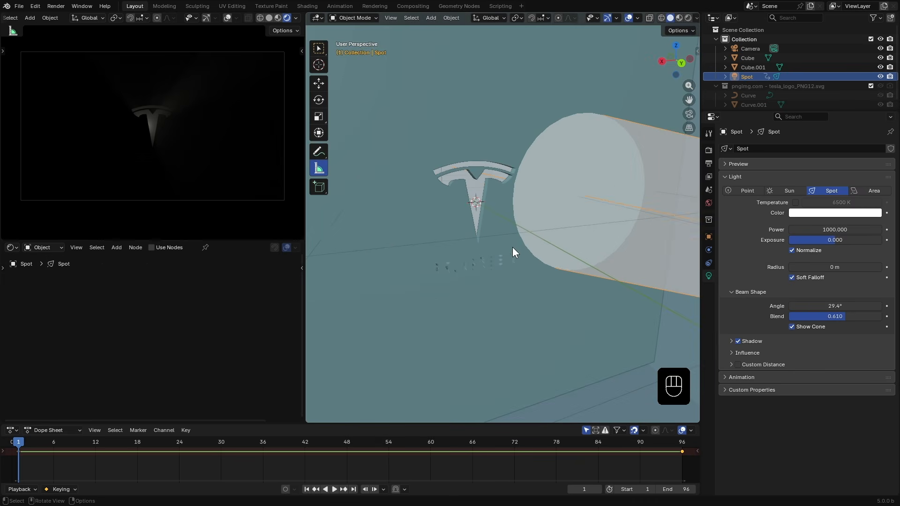
{"action": "key", "text": "KP_0"}
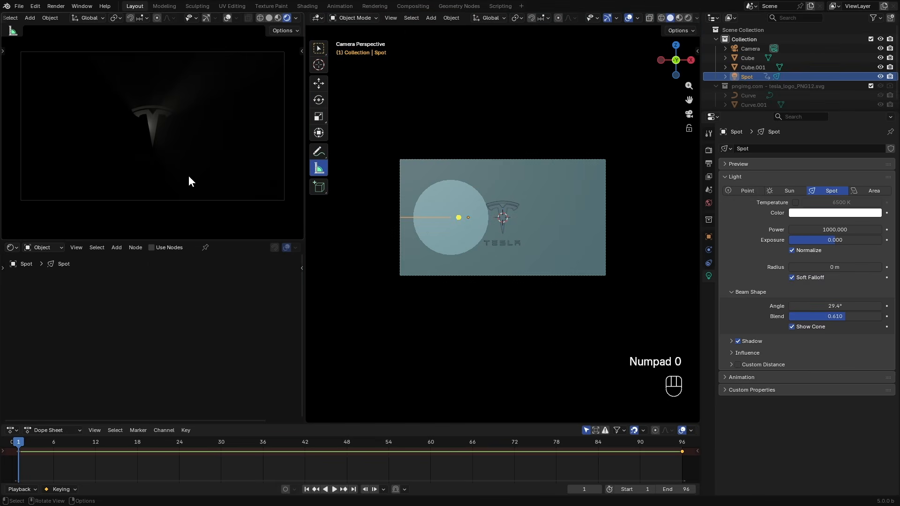
{"action": "left_click_drag", "start_coordinate": [189, 175], "coordinate": [172, 159]}
{"action": "key", "text": "KP_0"}
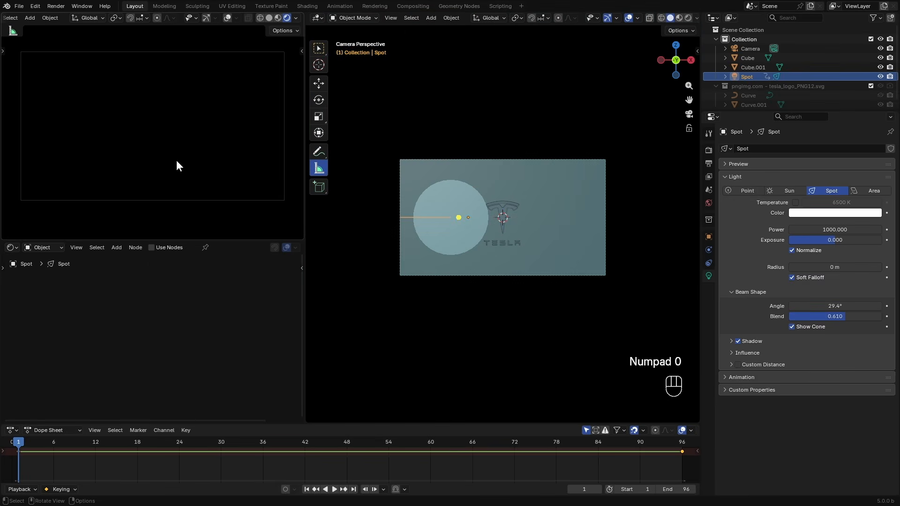
{"action": "left_click_drag", "start_coordinate": [19, 443], "coordinate": [79, 445]}
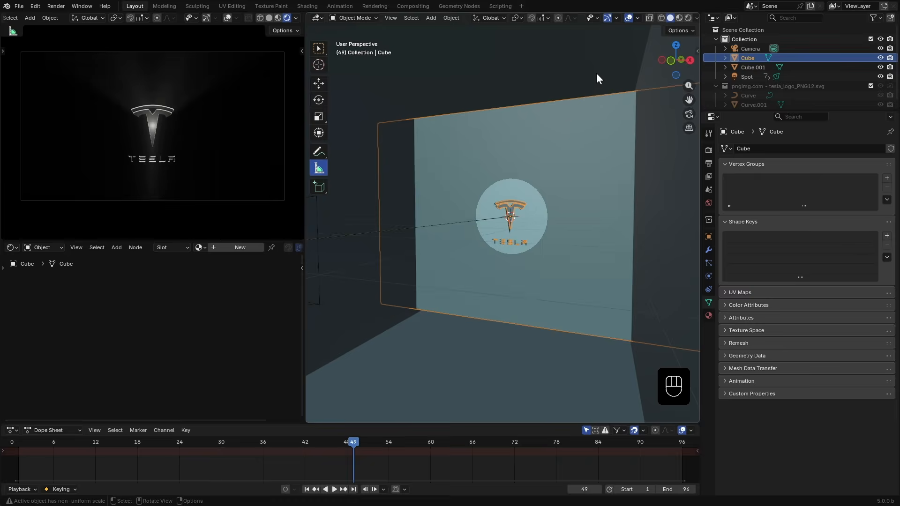
- Select the volume box and set its Principled Volume anisotropy to 0.245
{"action": "left_click", "coordinate": [596, 73]}
{"action": "left_click_drag", "start_coordinate": [171, 336], "coordinate": [189, 336]}
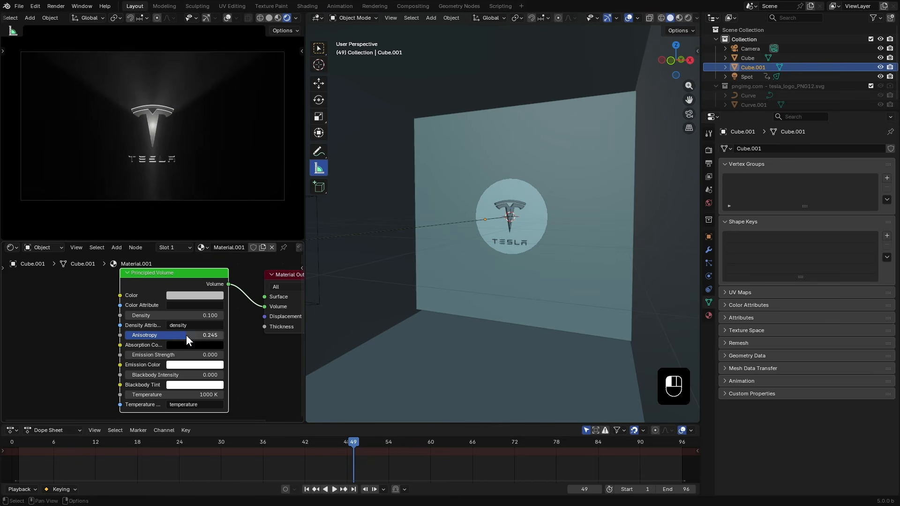
- Switch the viewport to wireframe shading
{"action": "scroll", "coordinate": [479, 288], "scroll_direction": "down", "scroll_amount": 5}
{"action": "key", "text": "z"}
{"action": "middle_click_drag", "start_coordinate": [488, 273], "coordinate": [463, 285]}
- Select the spot light and enable its Custom Distance at about 8.3 m
{"action": "left_click", "coordinate": [405, 227]}
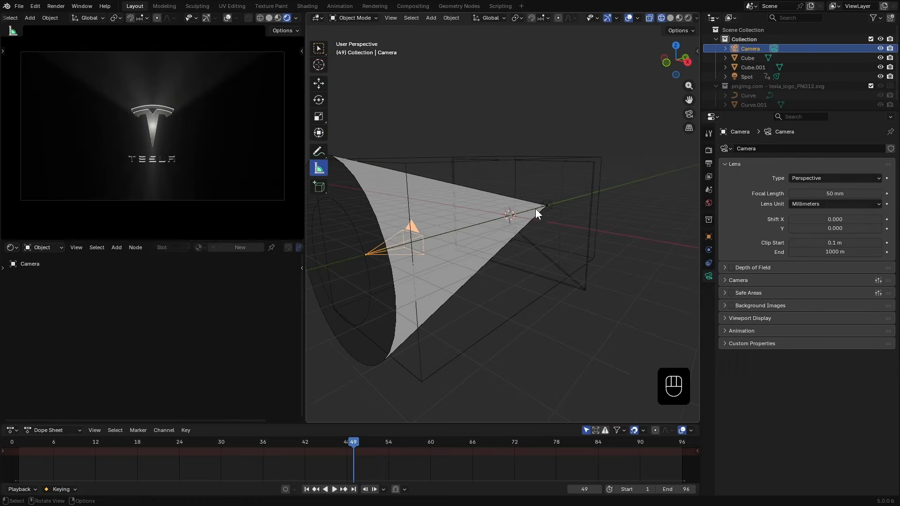
{"action": "left_click", "coordinate": [510, 218]}
{"action": "left_click", "coordinate": [731, 365]}
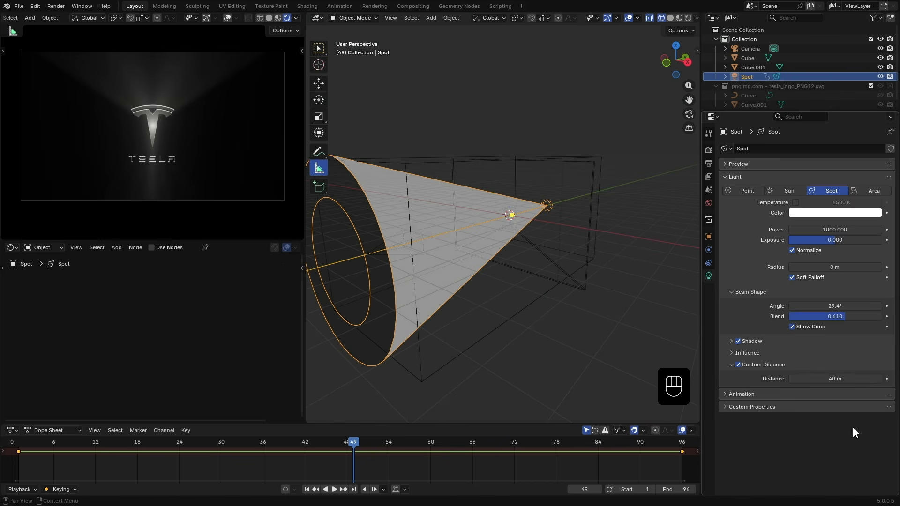
{"action": "left_click_drag", "start_coordinate": [834, 378], "coordinate": [791, 379]}
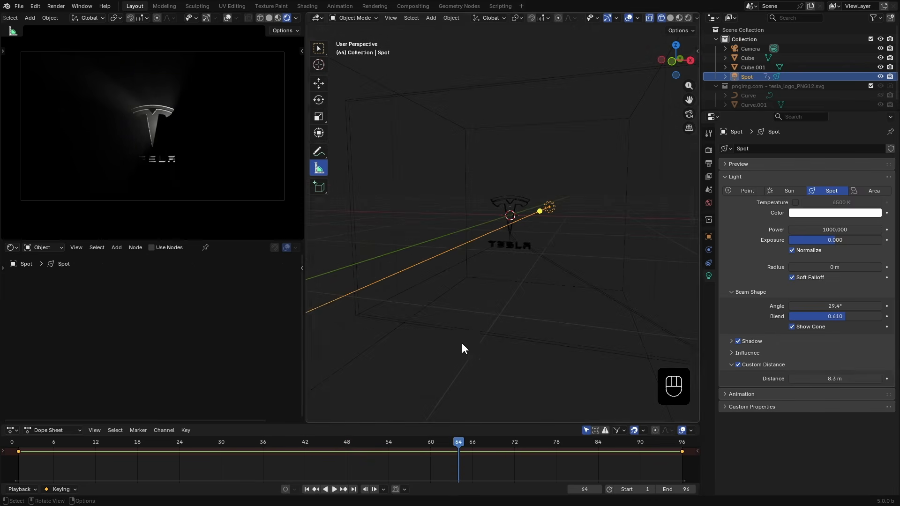
- Set the spot light's power to 2000 and its radius to about 0.44 m
{"action": "left_click", "coordinate": [801, 230]}
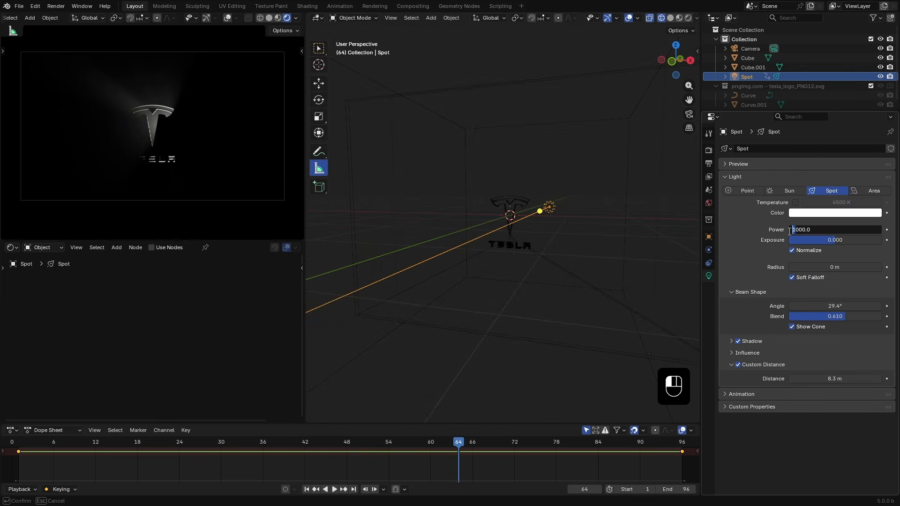
{"action": "key", "text": "Return"}
{"action": "left_click_drag", "start_coordinate": [834, 267], "coordinate": [837, 267]}
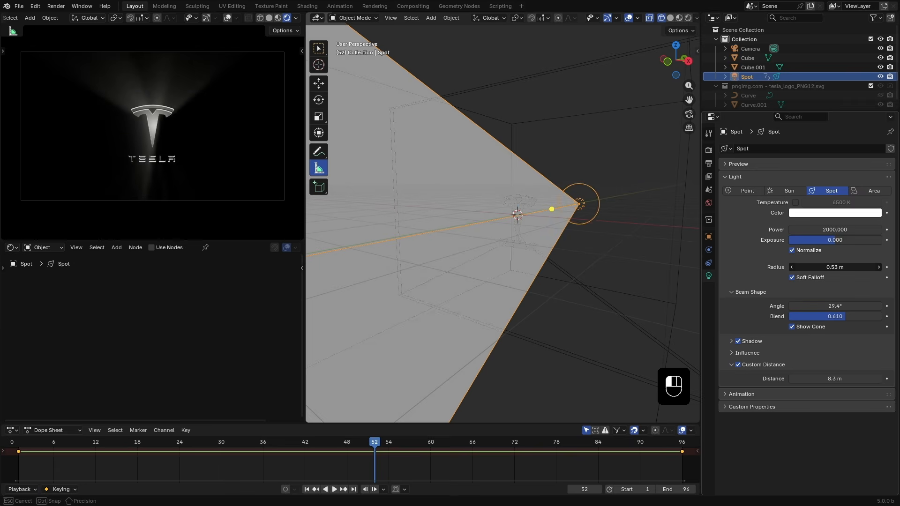
- Select the wall and create a new material for it
{"action": "left_click_drag", "start_coordinate": [36, 456], "coordinate": [477, 446]}
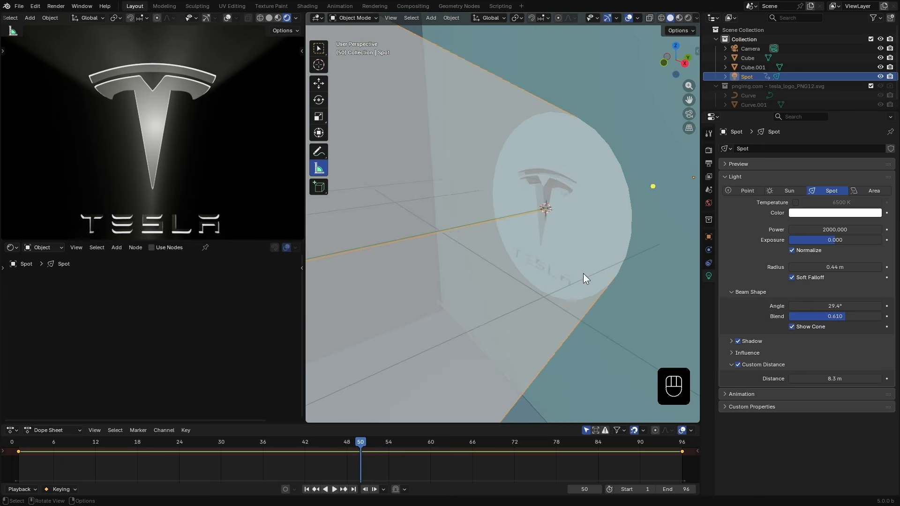
{"action": "left_click", "coordinate": [642, 121]}
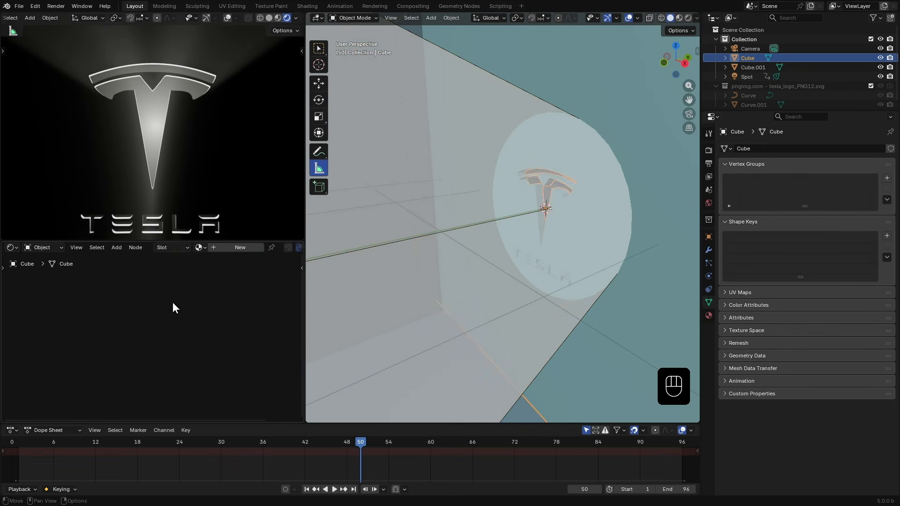
{"action": "left_click", "coordinate": [218, 246]}
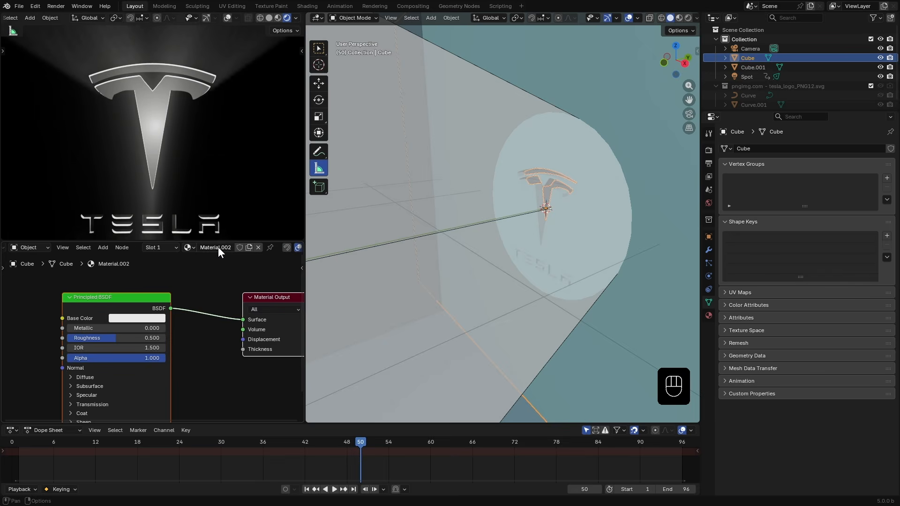
{"action": "scroll", "coordinate": [198, 378], "scroll_direction": "down", "scroll_amount": 2}
{"action": "middle_click_drag", "start_coordinate": [209, 361], "coordinate": [258, 366]}
- Set the wall material's roughness to about 0.38
{"action": "left_click", "coordinate": [201, 327]}
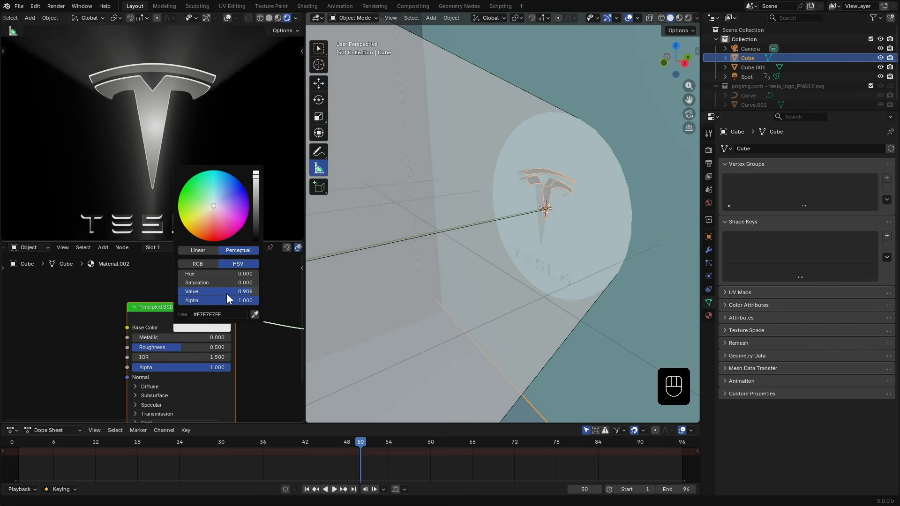
{"action": "left_click_drag", "start_coordinate": [174, 348], "coordinate": [123, 348]}
{"action": "mouse_move", "coordinate": [145, 348]}
{"action": "left_mouse_down"}
{"action": "mouse_move", "coordinate": [232, 352]}
{"action": "mouse_move", "coordinate": [134, 347]}
{"action": "left_mouse_up"}
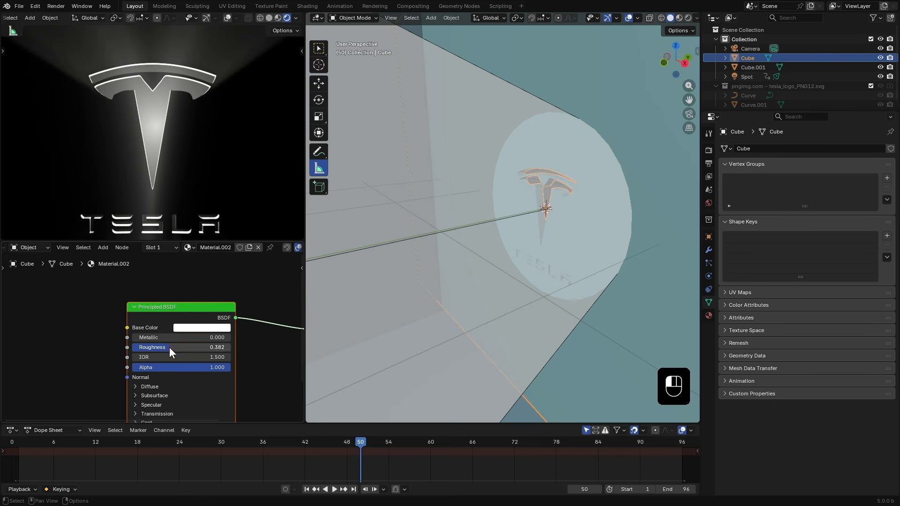
- Select the volume box and open the render settings' volumes section
{"action": "left_click_drag", "start_coordinate": [215, 341], "coordinate": [142, 343]}
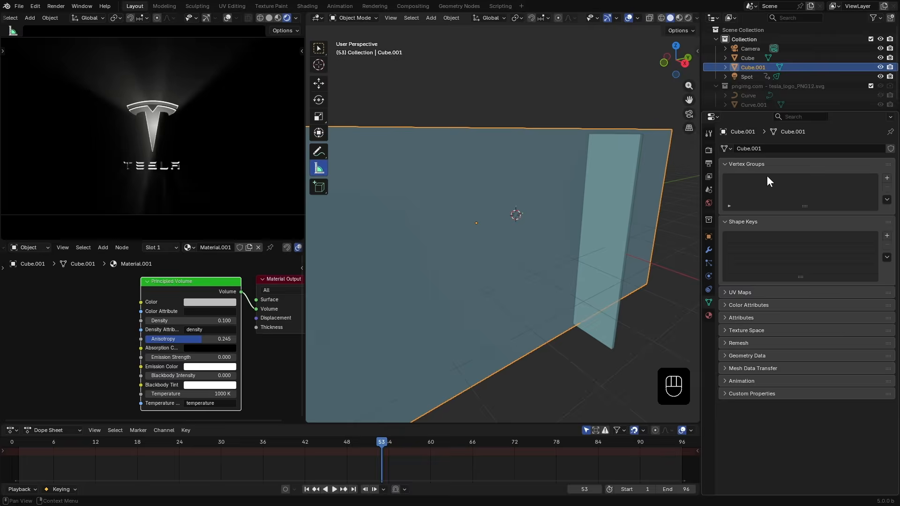
{"action": "left_click", "coordinate": [709, 151]}
{"action": "scroll", "coordinate": [747, 385], "scroll_direction": "down", "scroll_amount": 3}
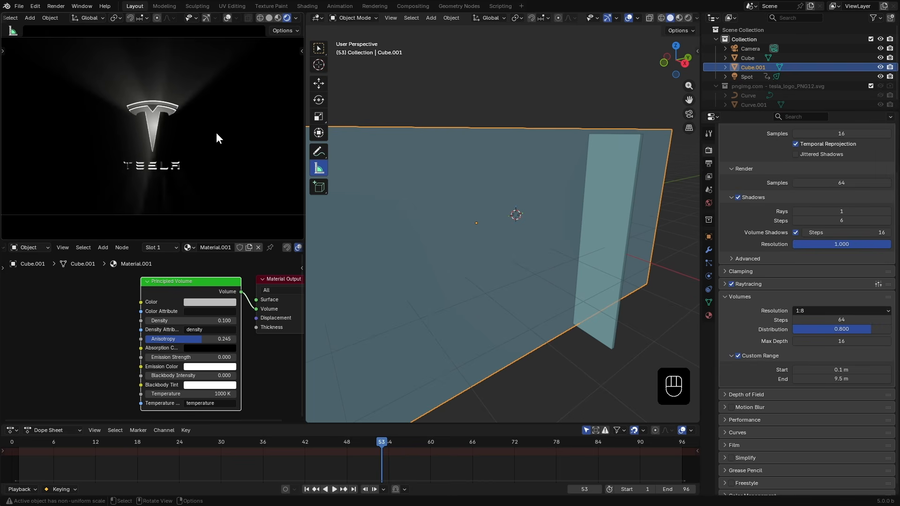
- Set the render volumes resolution to 1:2
{"action": "left_click", "coordinate": [819, 312]}
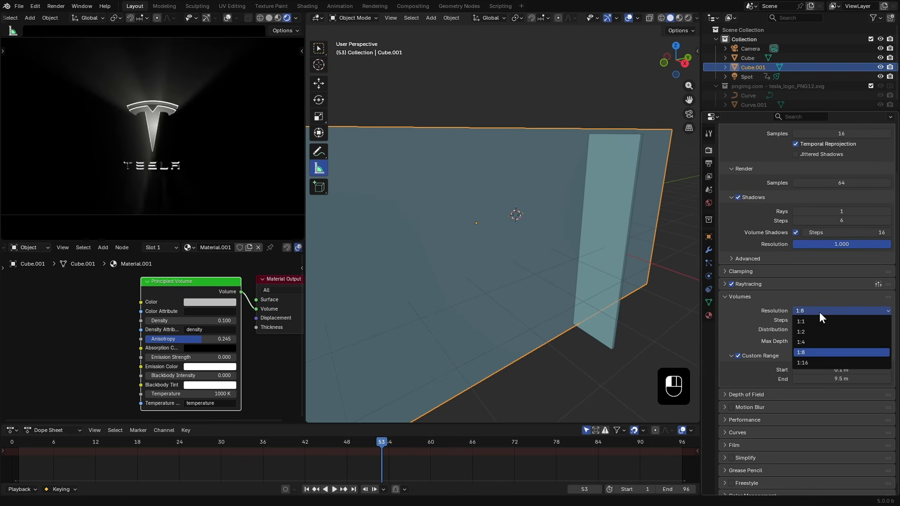
{"action": "left_click", "coordinate": [806, 341]}
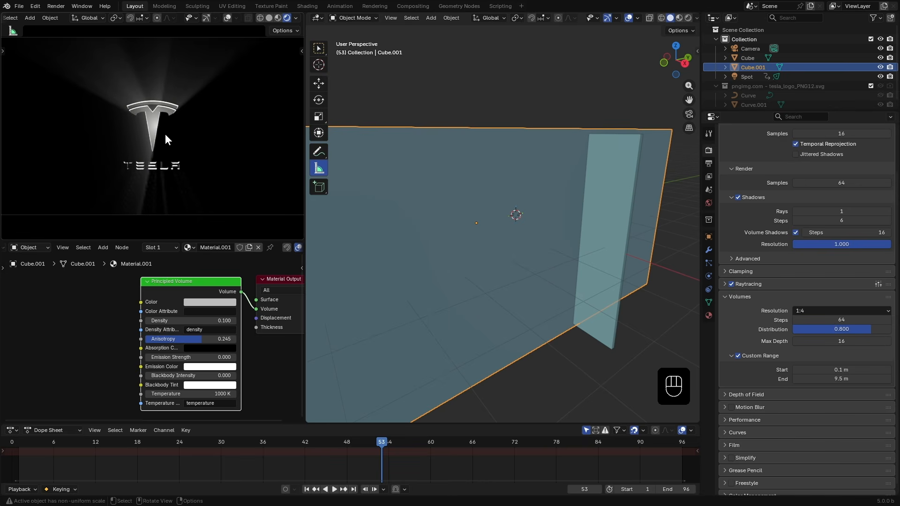
{"action": "left_click", "coordinate": [806, 310]}
{"action": "left_click", "coordinate": [800, 334]}
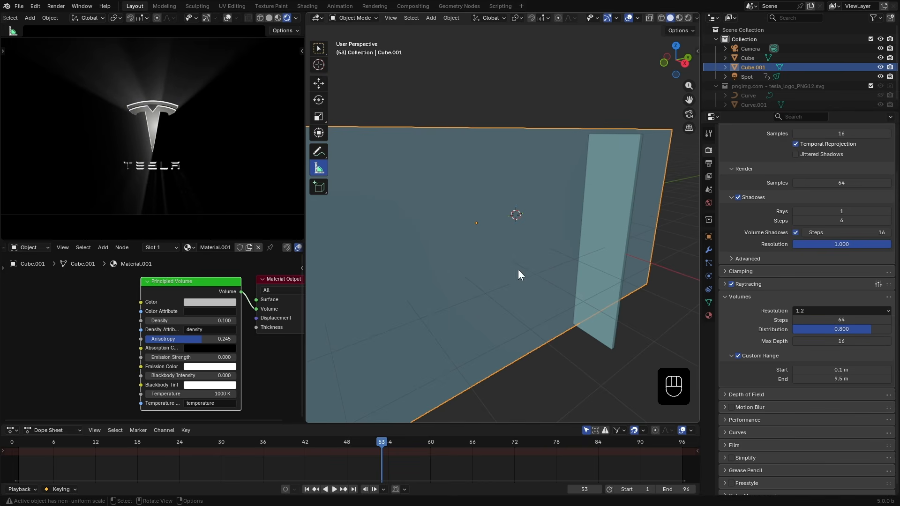
- Add a Noise Texture node to the volume material's node tree
{"action": "left_click_drag", "start_coordinate": [305, 218], "coordinate": [341, 206]}
{"action": "key", "text": "shift+a"}
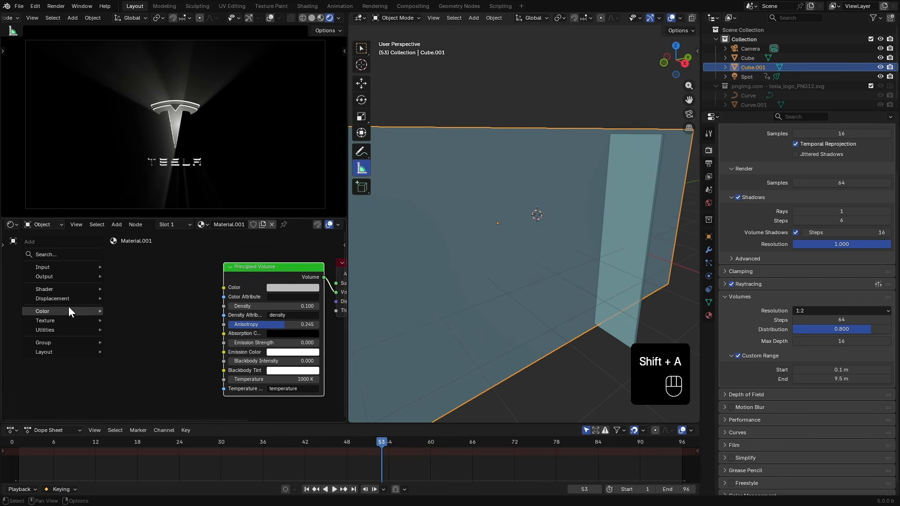
{"action": "mouse_move", "coordinate": [49, 320]}
{"action": "left_click", "coordinate": [150, 417]}
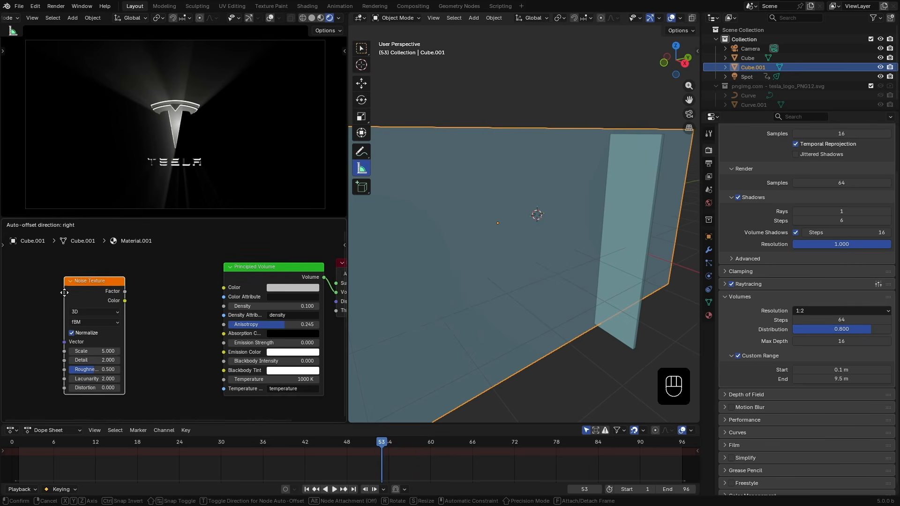
{"action": "left_click", "coordinate": [40, 315]}
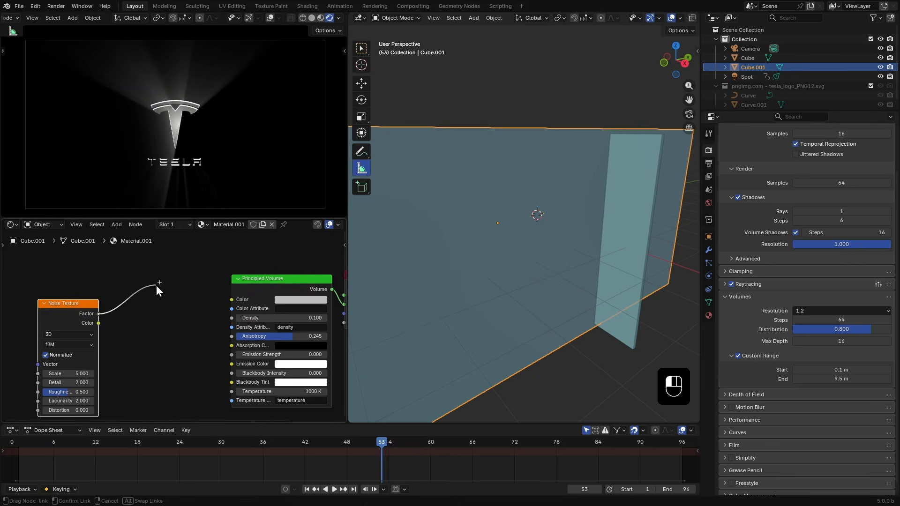
- Connect the noise factor to the volume density and add texture coordinate and mapping nodes to the noise
{"action": "left_click_drag", "start_coordinate": [229, 317], "coordinate": [228, 318]}
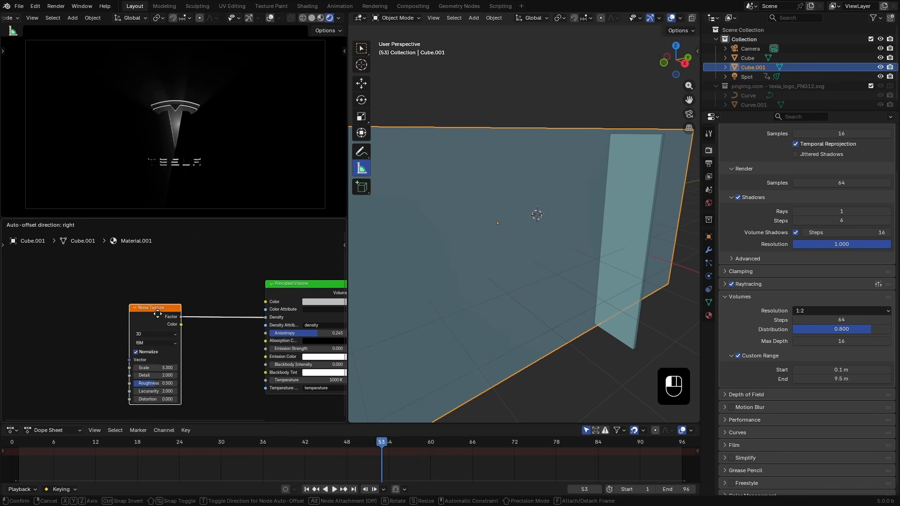
{"action": "left_click_drag", "start_coordinate": [156, 310], "coordinate": [157, 314]}
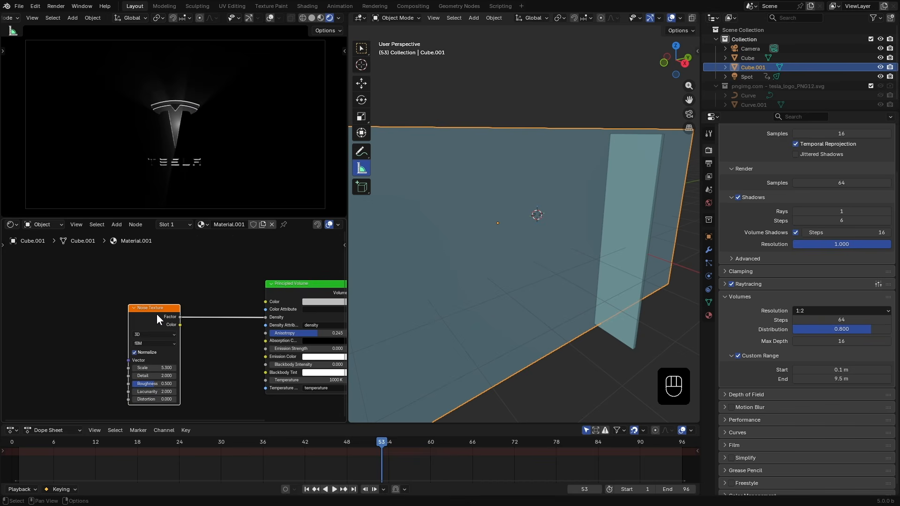
{"action": "key", "text": "ctrl+t"}
{"action": "middle_click_drag", "start_coordinate": [100, 291], "coordinate": [106, 274]}
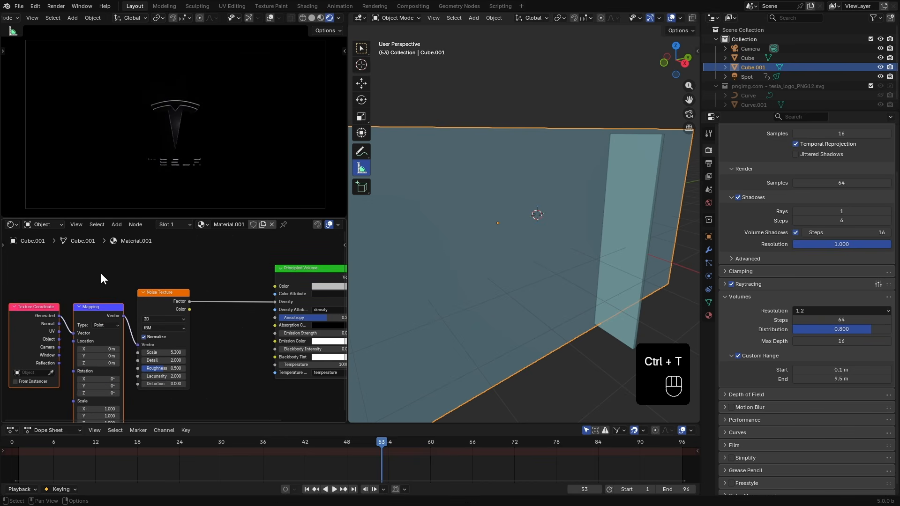
- Connect the Object coordinate output directly to the noise vector and delete the Mapping node
{"action": "left_click_drag", "start_coordinate": [136, 293], "coordinate": [124, 339]}
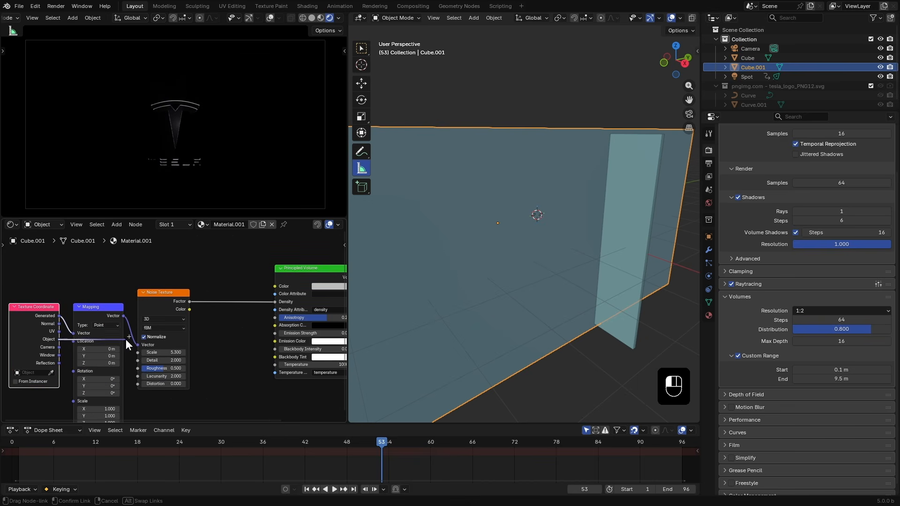
{"action": "left_click_drag", "start_coordinate": [96, 307], "coordinate": [97, 286]}
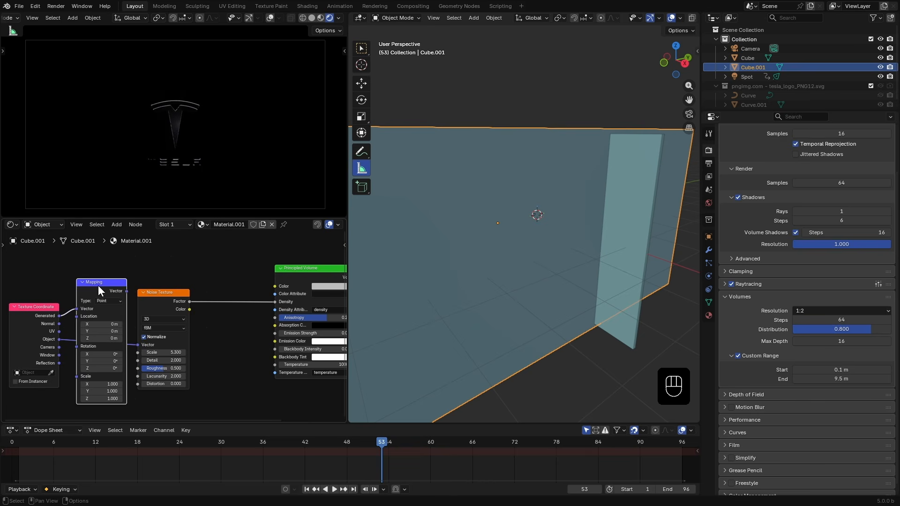
{"action": "key", "text": "x"}
- Insert a Color Ramp between the noise texture and the volume density
{"action": "left_click_drag", "start_coordinate": [153, 292], "coordinate": [249, 159]}
{"action": "left_click_drag", "start_coordinate": [145, 280], "coordinate": [181, 309]}
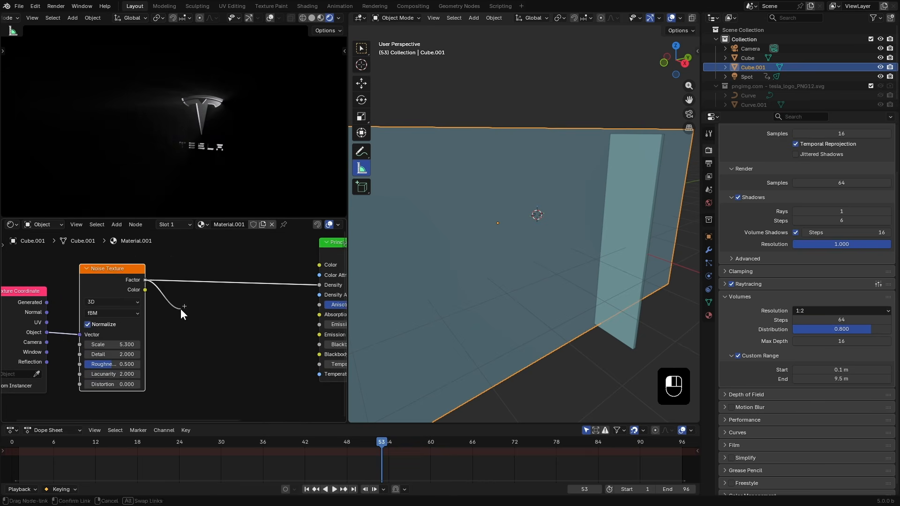
{"action": "type", "text": "ran"}
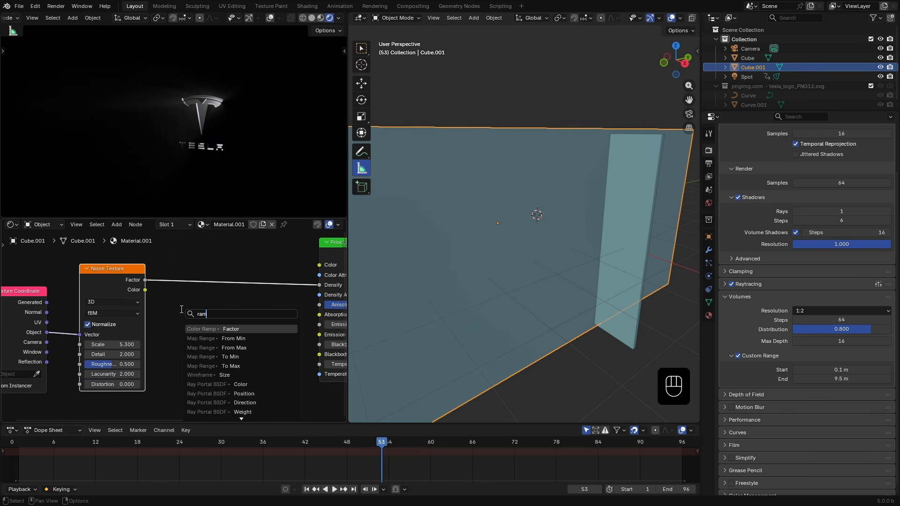
{"action": "left_click", "coordinate": [210, 330]}
- Move the color ramp's stops closer together to sharpen the fog pattern
{"action": "left_click_drag", "start_coordinate": [191, 313], "coordinate": [239, 315]}
{"action": "scroll", "coordinate": [237, 164], "scroll_direction": "up", "scroll_amount": 3}
{"action": "left_click_drag", "start_coordinate": [199, 315], "coordinate": [213, 315]}
{"action": "scroll", "coordinate": [224, 172], "scroll_direction": "down", "scroll_amount": 4}
{"action": "scroll", "coordinate": [227, 156], "scroll_direction": "up", "scroll_amount": 1}
{"action": "scroll", "coordinate": [226, 156], "scroll_direction": "down", "scroll_amount": 3}
{"action": "left_click_drag", "start_coordinate": [211, 275], "coordinate": [211, 277]}
{"action": "scroll", "coordinate": [225, 178], "scroll_direction": "up", "scroll_amount": 3}
{"action": "middle_click_drag", "start_coordinate": [294, 311], "coordinate": [287, 311]}
- Raise the noise roughness to about 0.8 and set a ramp stop's color to a grey of value 0.296
{"action": "left_click_drag", "start_coordinate": [113, 344], "coordinate": [121, 363]}
{"action": "key", "text": "KP_0"}
{"action": "mouse_move", "coordinate": [204, 317]}
{"action": "left_mouse_down"}
{"action": "mouse_move", "coordinate": [193, 321]}
{"action": "mouse_move", "coordinate": [200, 319]}
{"action": "left_mouse_up"}
{"action": "left_click_drag", "start_coordinate": [231, 317], "coordinate": [238, 316]}
{"action": "left_click", "coordinate": [188, 342]}
{"action": "left_click_drag", "start_coordinate": [192, 305], "coordinate": [136, 306]}
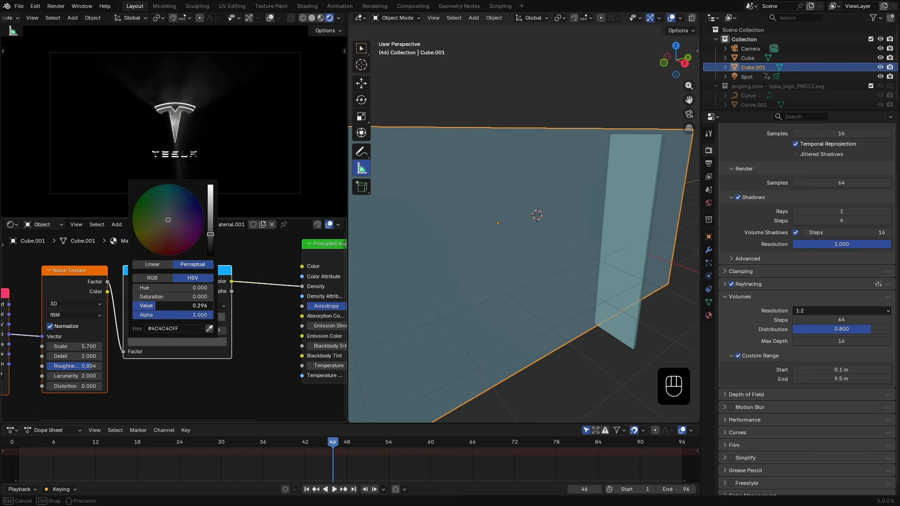
{"action": "left_click_drag", "start_coordinate": [206, 319], "coordinate": [198, 319]}
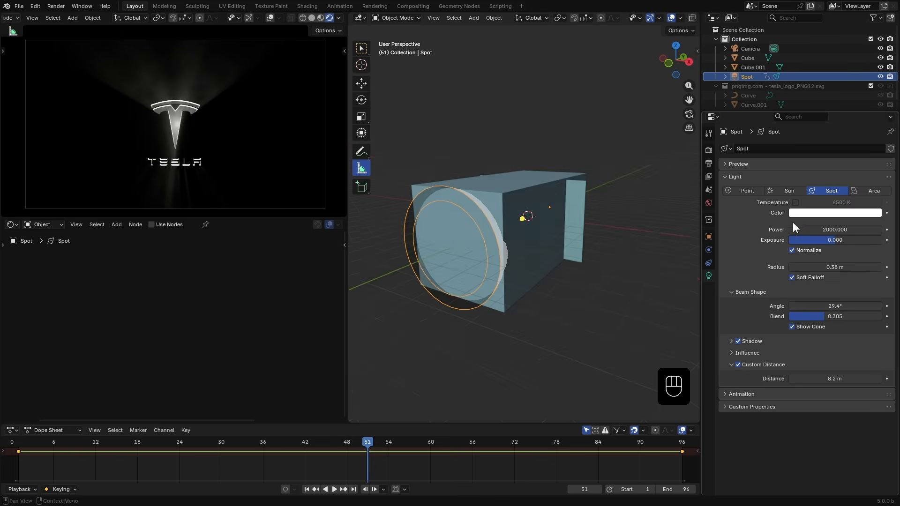
- Set the spot light's color to a warm off-white, hex FFFFEC
{"action": "left_click", "coordinate": [834, 212]}
{"action": "left_click_drag", "start_coordinate": [830, 97], "coordinate": [797, 80]}
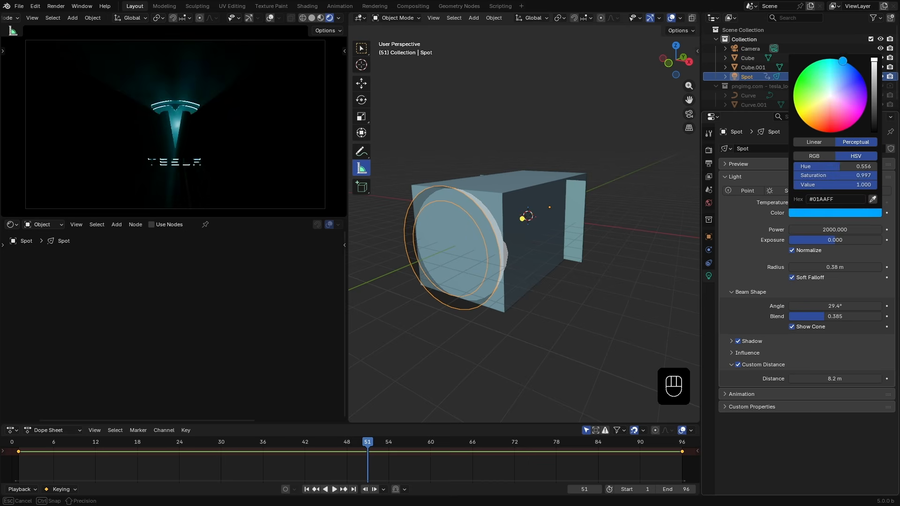
{"action": "left_click_drag", "start_coordinate": [842, 61], "coordinate": [866, 88]}
{"action": "left_click_drag", "start_coordinate": [828, 130], "coordinate": [827, 97]}
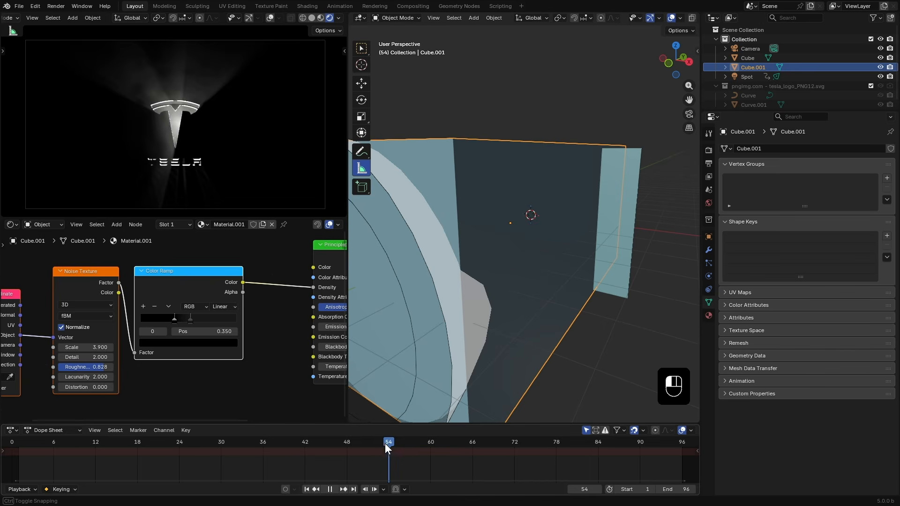
- Switch the node editor to the Compositor and create a new compositing node tree
{"action": "left_click_drag", "start_coordinate": [384, 444], "coordinate": [375, 425]}
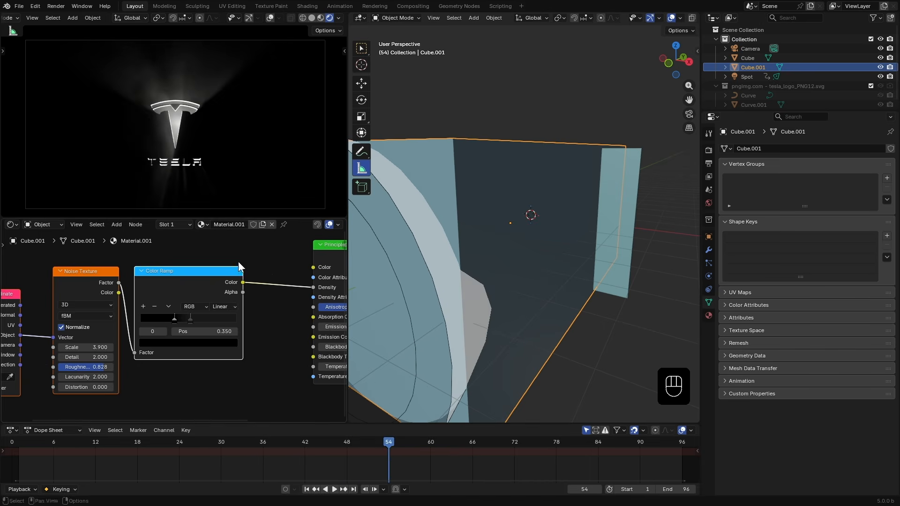
{"action": "scroll", "coordinate": [441, 224], "scroll_direction": "down", "scroll_amount": 4}
{"action": "left_click", "coordinate": [340, 18]}
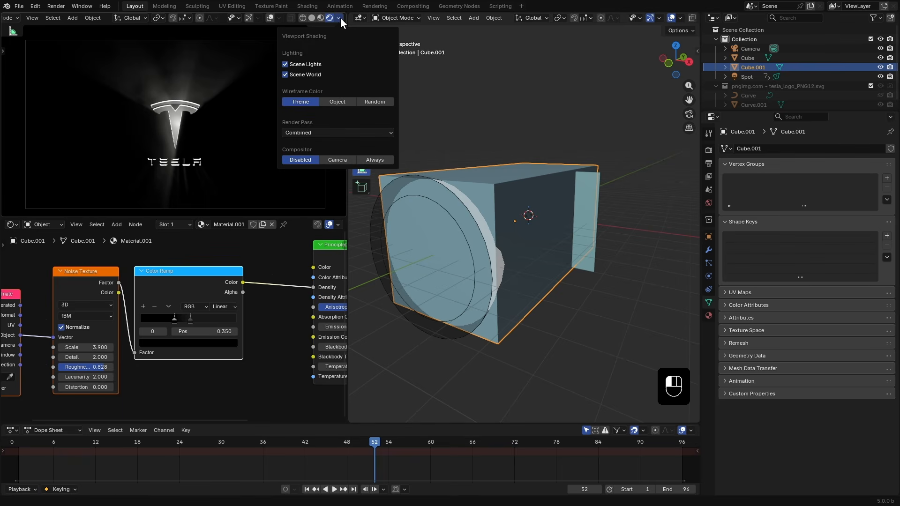
{"action": "left_click", "coordinate": [11, 225]}
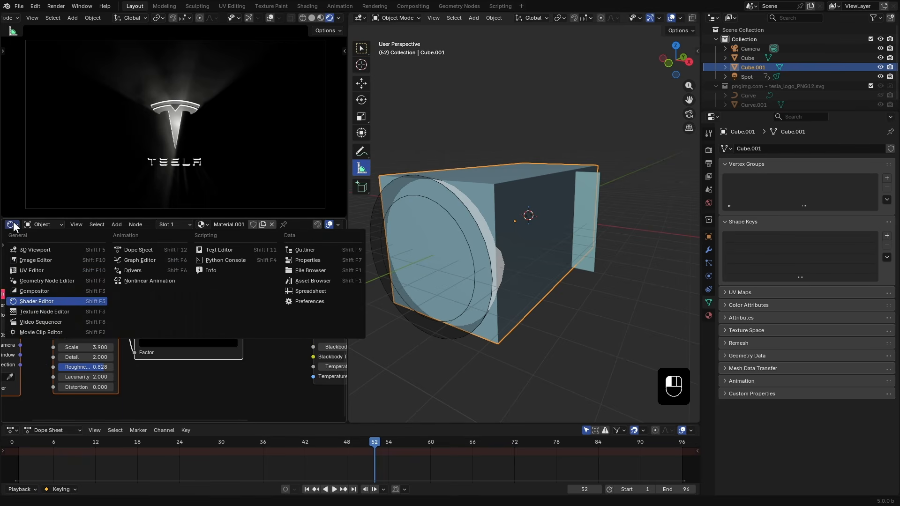
{"action": "left_click", "coordinate": [64, 288]}
{"action": "left_click_drag", "start_coordinate": [349, 206], "coordinate": [431, 209]}
{"action": "scroll", "coordinate": [340, 192], "scroll_direction": "down", "scroll_amount": 1}
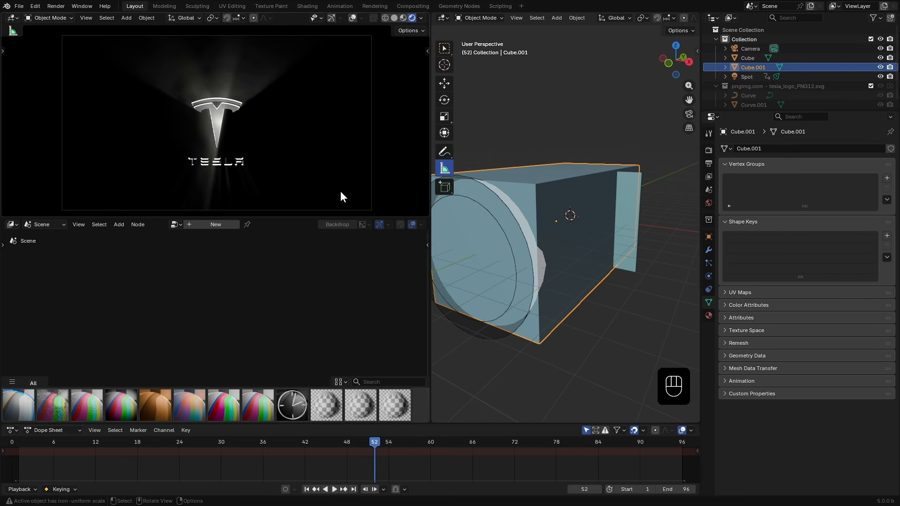
{"action": "left_click", "coordinate": [211, 223]}
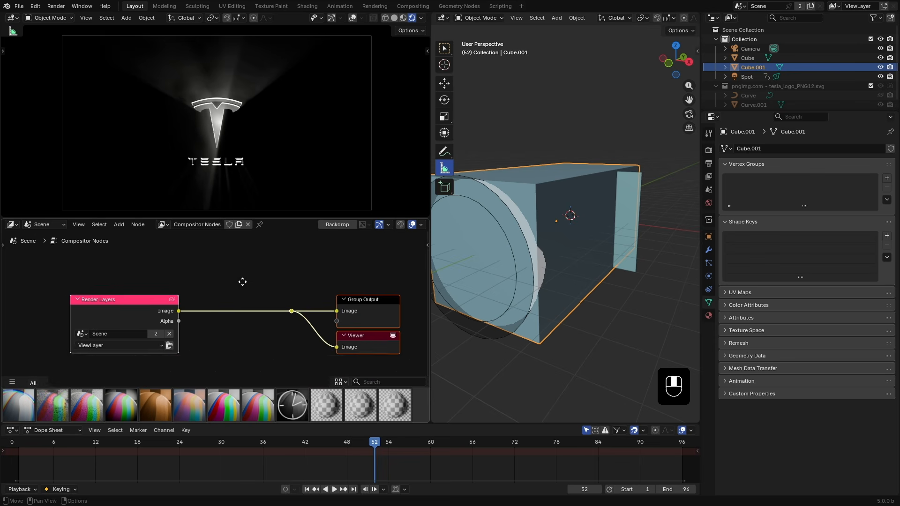
{"action": "left_click", "coordinate": [12, 381]}
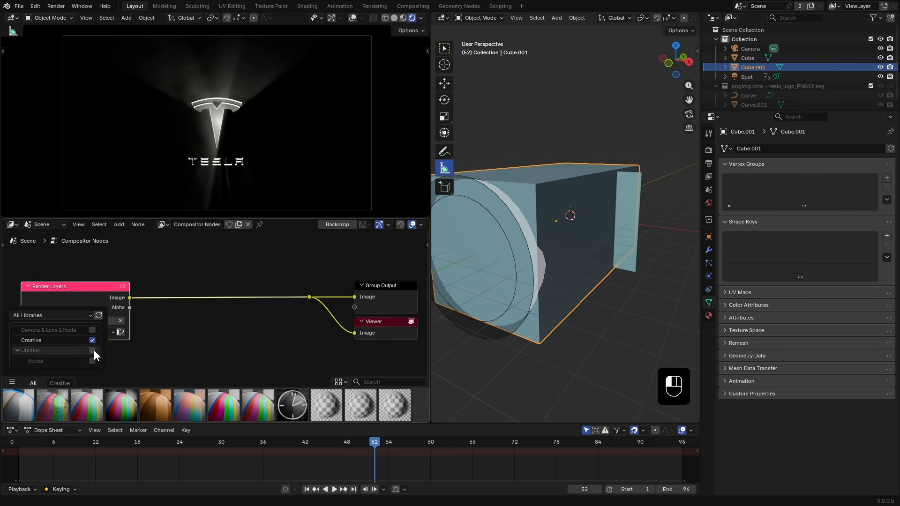
{"action": "left_click", "coordinate": [89, 382]}
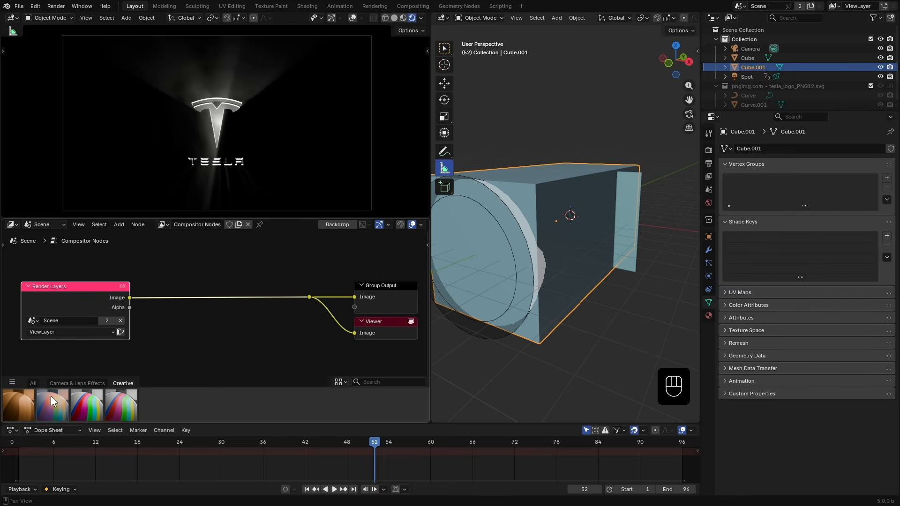
{"action": "left_click", "coordinate": [33, 383]}
- Add a Glare node between the Render Layers and the output
{"action": "key", "text": "shift+a"}
{"action": "type", "text": "glare"}
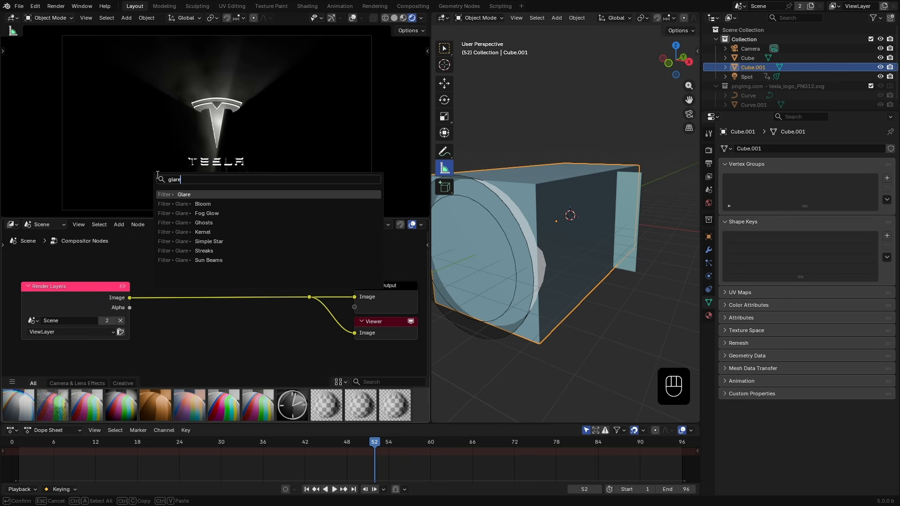
{"action": "left_click", "coordinate": [194, 195]}
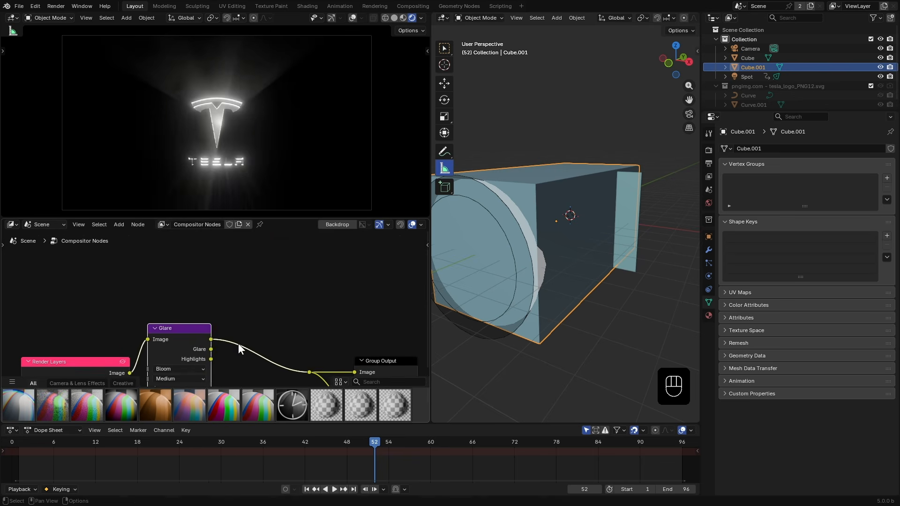
- Set the glare node's quality to High
{"action": "left_click", "coordinate": [183, 250]}
{"action": "left_click", "coordinate": [190, 300]}
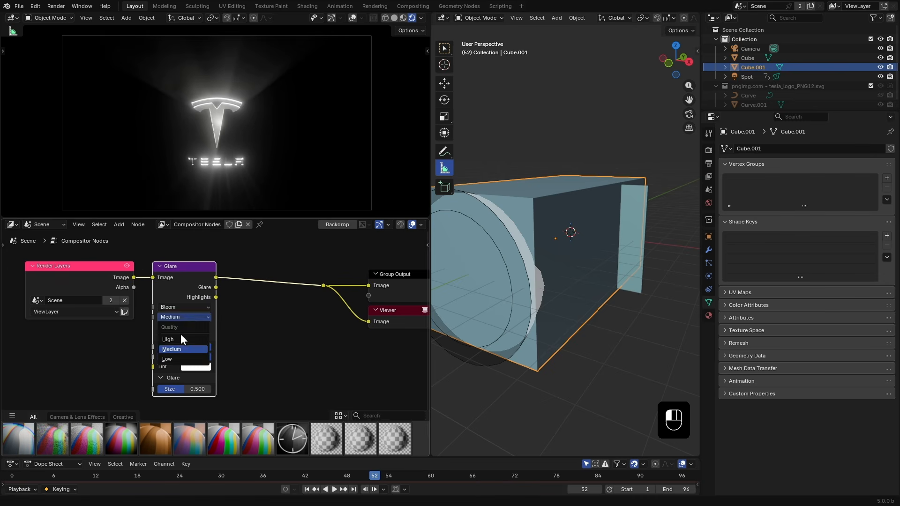
{"action": "left_click", "coordinate": [181, 333]}
- Set the glare's highlight threshold to 13.3 and smoothness to 0.125
{"action": "left_click", "coordinate": [181, 273], "text": "ctrl+shift"}
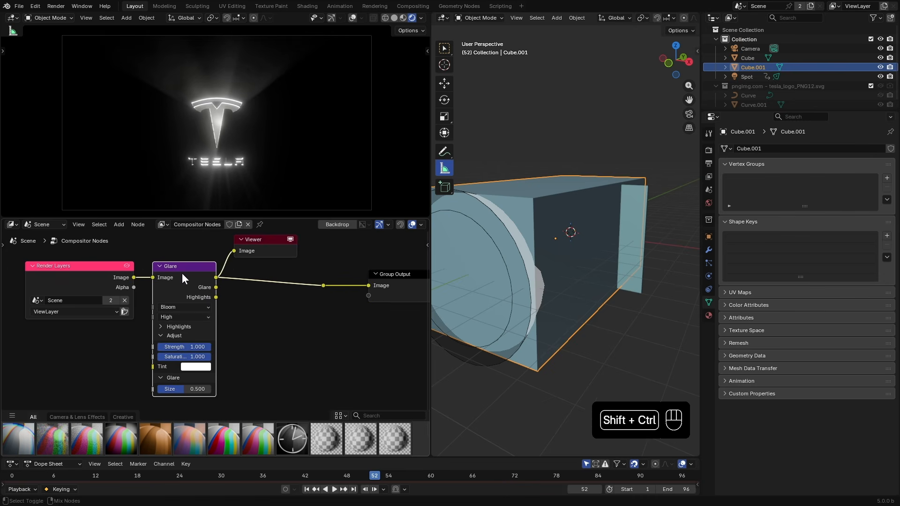
{"action": "left_click", "coordinate": [174, 327]}
{"action": "left_click_drag", "start_coordinate": [187, 338], "coordinate": [244, 337]}
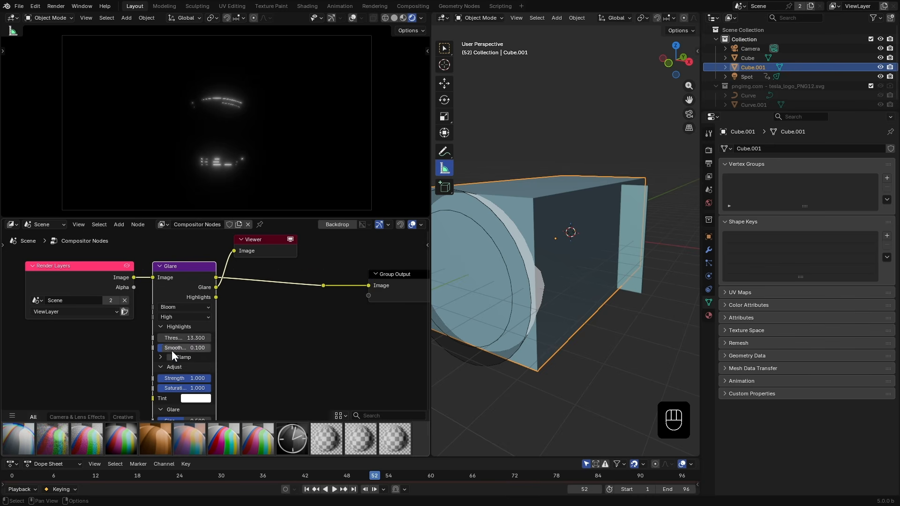
{"action": "left_click_drag", "start_coordinate": [173, 350], "coordinate": [188, 350]}
{"action": "key", "text": "Return"}
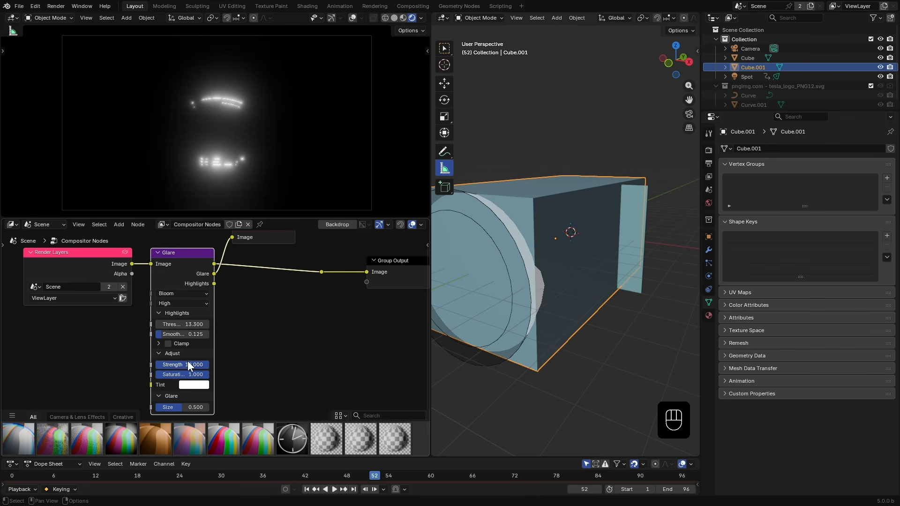
- Lower the glare strength to 0.867
{"action": "middle_click_drag", "start_coordinate": [266, 300], "coordinate": [257, 321]}
{"action": "left_click", "coordinate": [176, 283], "text": "ctrl+shift"}
{"action": "left_click", "coordinate": [176, 283], "text": "ctrl+shift"}
{"action": "middle_click_drag", "start_coordinate": [177, 300], "coordinate": [190, 276]}
{"action": "left_click_drag", "start_coordinate": [188, 361], "coordinate": [167, 361]}
{"action": "middle_click_drag", "start_coordinate": [197, 264], "coordinate": [130, 317]}
- Duplicate the glare node, chain it after the first, and set threshold 19.3, strength 1.75 and size 0.892
{"action": "key", "text": "shift+d"}
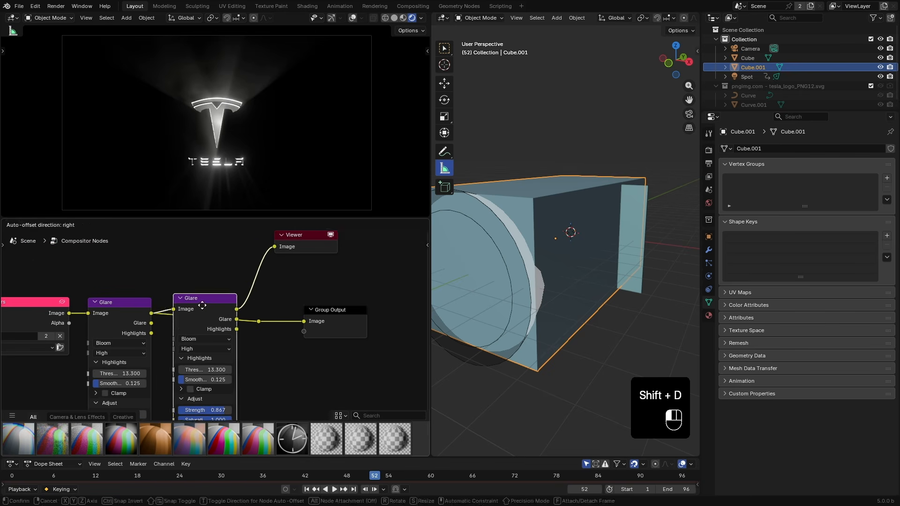
{"action": "left_click", "coordinate": [209, 301]}
{"action": "left_click", "coordinate": [209, 301], "text": "ctrl+shift"}
{"action": "middle_click_drag", "start_coordinate": [209, 344], "coordinate": [208, 303]}
{"action": "left_click_drag", "start_coordinate": [201, 319], "coordinate": [229, 319]}
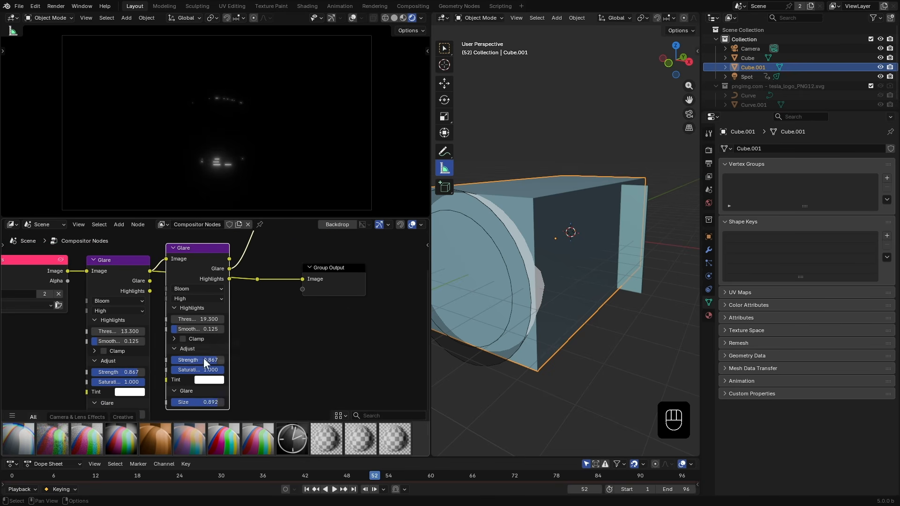
{"action": "left_click_drag", "start_coordinate": [204, 361], "coordinate": [221, 361]}
{"action": "scroll", "coordinate": [263, 355], "scroll_direction": "down", "scroll_amount": 1}
{"action": "middle_click_drag", "start_coordinate": [264, 355], "coordinate": [272, 332]}
{"action": "left_click_drag", "start_coordinate": [211, 334], "coordinate": [219, 334]}
{"action": "scroll", "coordinate": [221, 304], "scroll_direction": "up", "scroll_amount": 1}
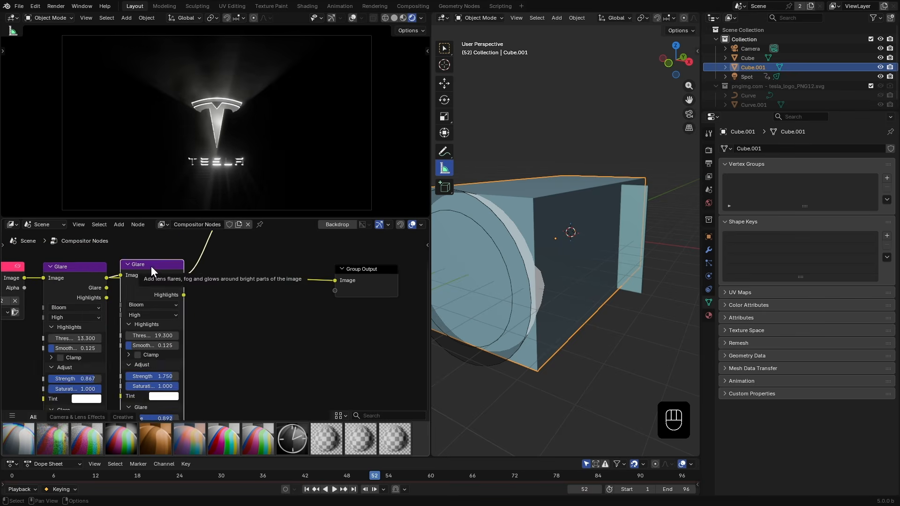
- Duplicate the second glare node, chain it last, switch its type to Sun Beams and lower its threshold
{"action": "key", "text": "shift+d"}
{"action": "left_click", "coordinate": [251, 326]}
{"action": "middle_click_drag", "start_coordinate": [274, 344], "coordinate": [306, 288]}
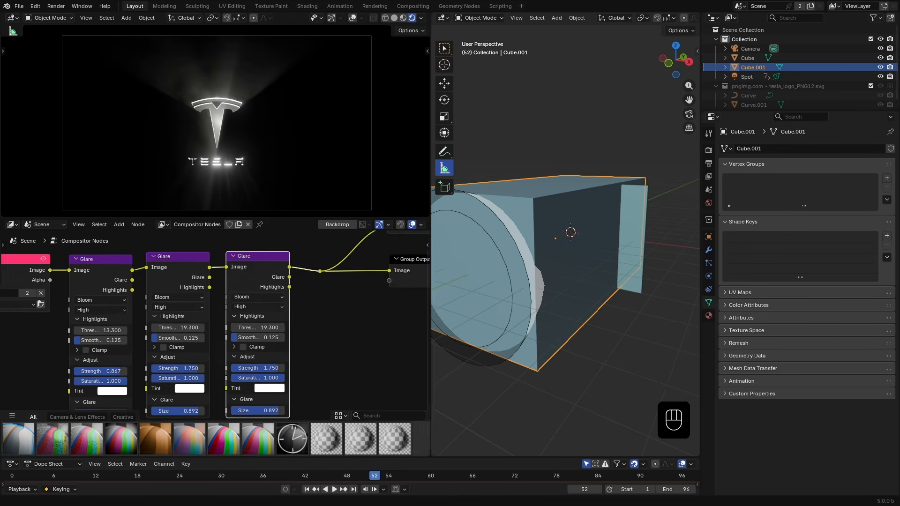
{"action": "left_click", "coordinate": [257, 265], "text": "ctrl+shift"}
{"action": "left_click", "coordinate": [258, 298]}
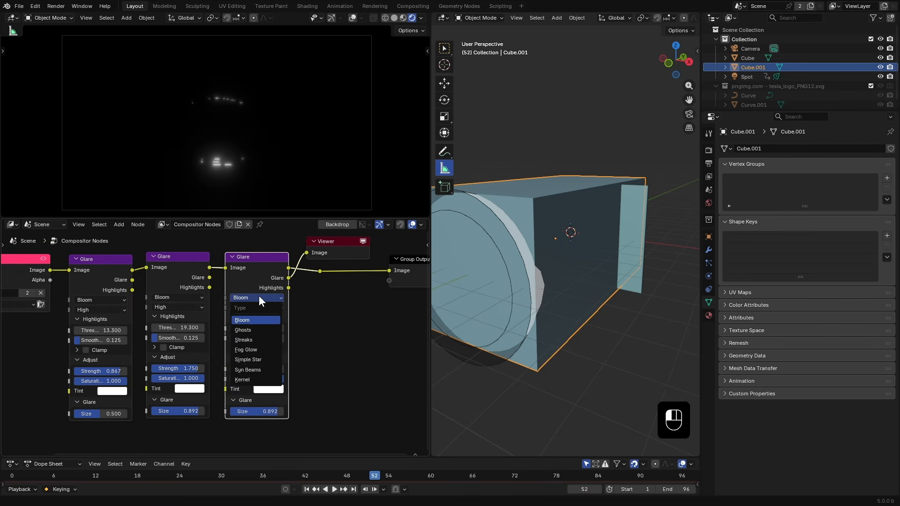
{"action": "left_click", "coordinate": [253, 370]}
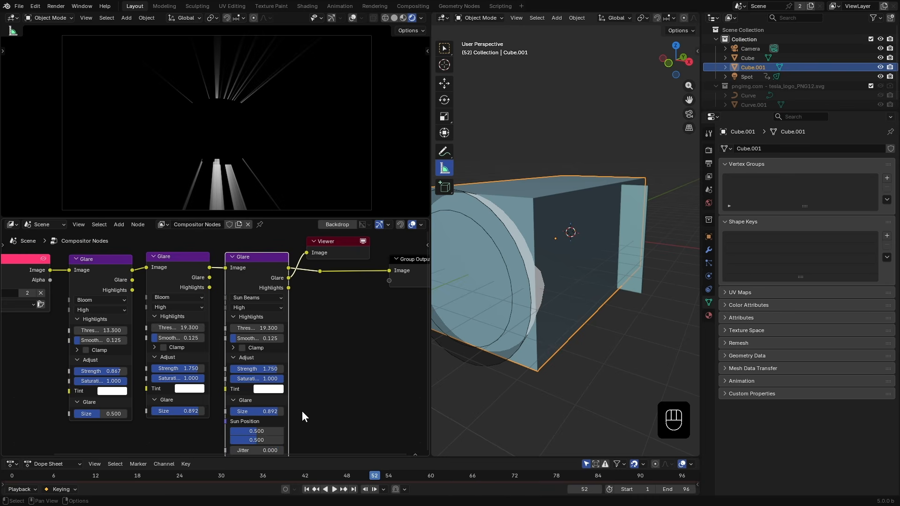
{"action": "scroll", "coordinate": [282, 417], "scroll_direction": "down", "scroll_amount": 1}
{"action": "left_click_drag", "start_coordinate": [255, 330], "coordinate": [220, 330]}
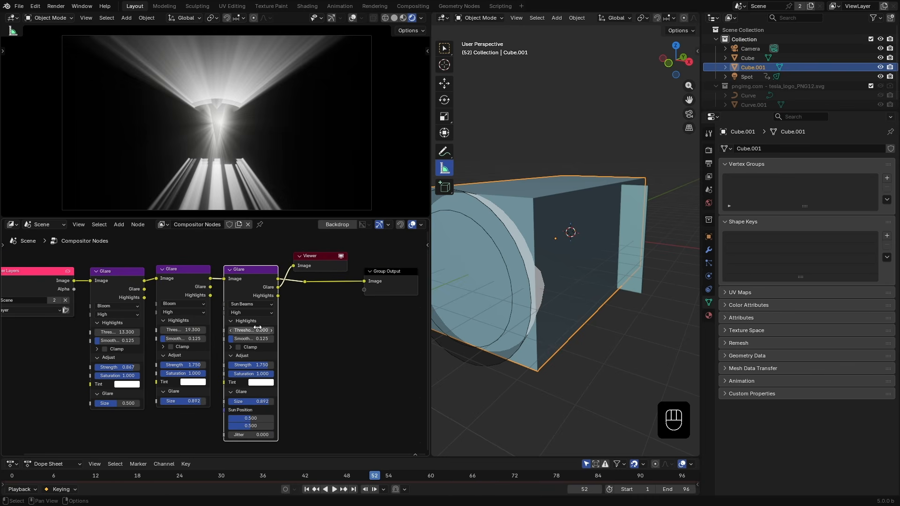
- Switch the third glare node's type to Streaks and set 2 streaks, threshold 19.5 and strength 0.15
{"action": "left_click", "coordinate": [246, 304]}
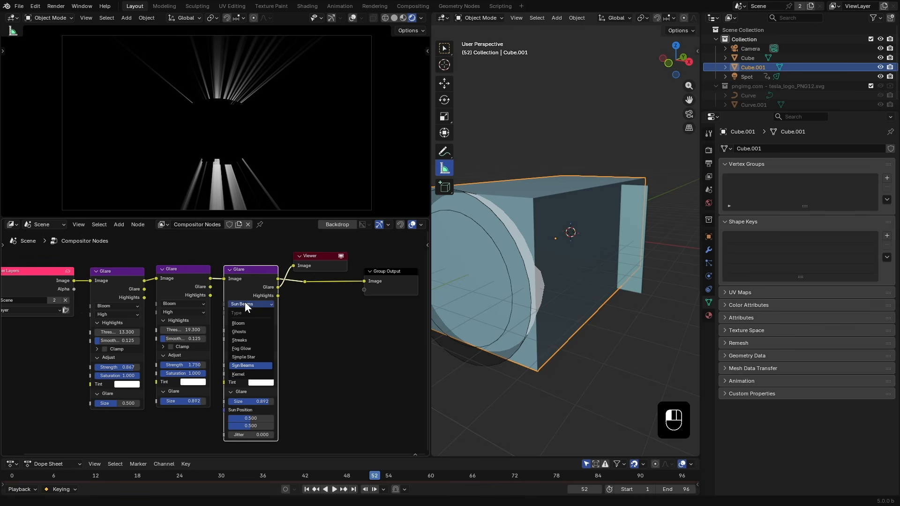
{"action": "left_click", "coordinate": [265, 341]}
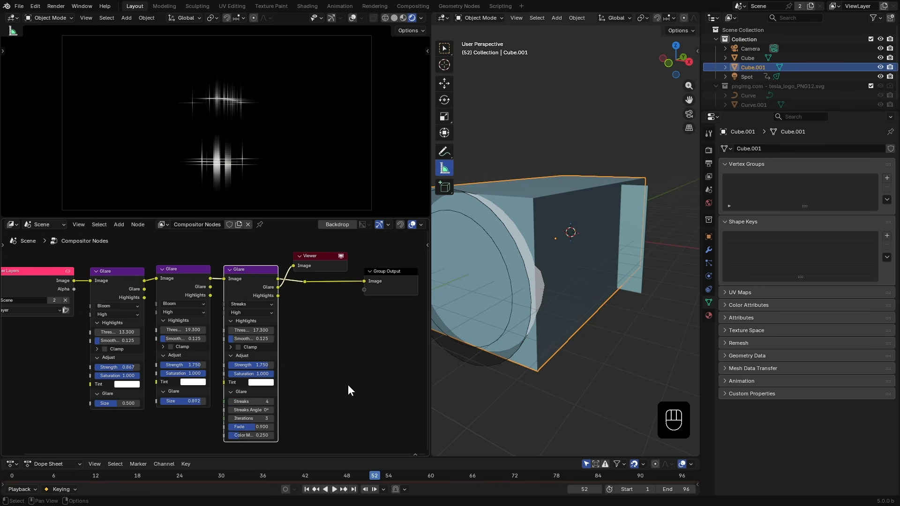
{"action": "scroll", "coordinate": [348, 384], "scroll_direction": "up", "scroll_amount": 1}
{"action": "left_click", "coordinate": [232, 406]}
{"action": "left_click", "coordinate": [276, 329]}
- Add a contrast enhancement node from the Creative assets after the last glare node and set its contrast to 0.1
{"action": "left_click", "coordinate": [265, 274], "text": "ctrl+shift"}
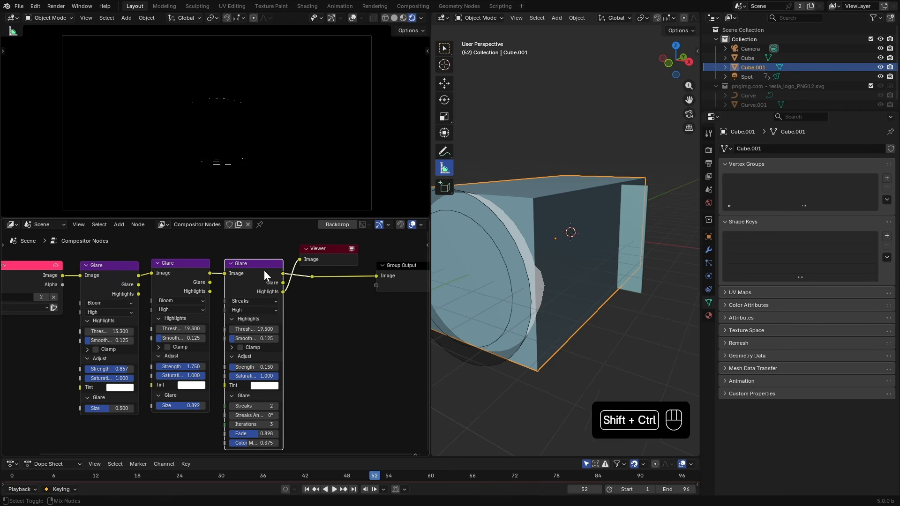
{"action": "left_click", "coordinate": [265, 273], "text": "ctrl+shift"}
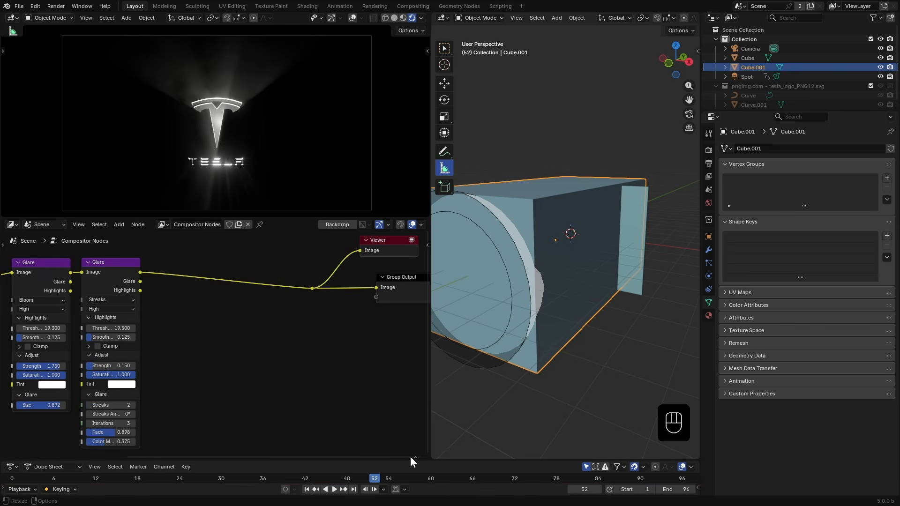
{"action": "left_click", "coordinate": [416, 456]}
{"action": "left_click", "coordinate": [123, 420]}
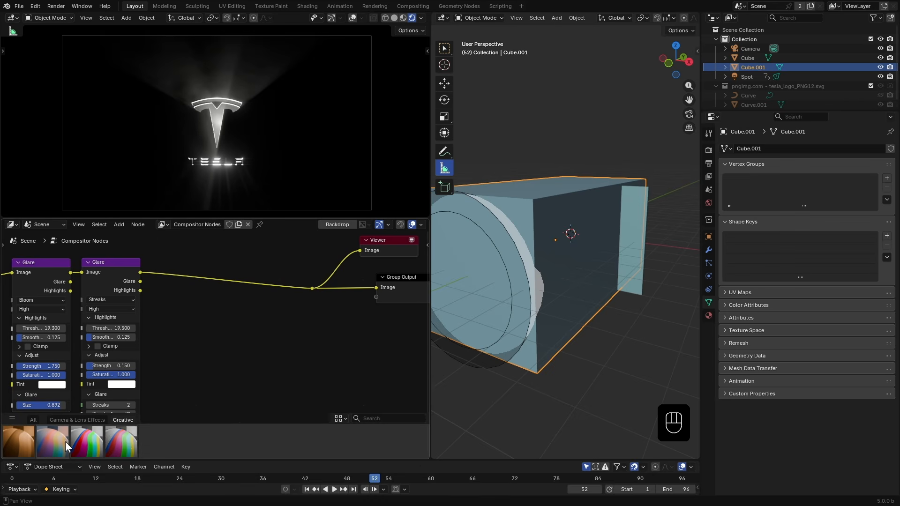
{"action": "left_click_drag", "start_coordinate": [87, 441], "coordinate": [184, 263]}
{"action": "scroll", "coordinate": [187, 272], "scroll_direction": "up", "scroll_amount": 1}
{"action": "left_click_drag", "start_coordinate": [193, 283], "coordinate": [189, 283]}
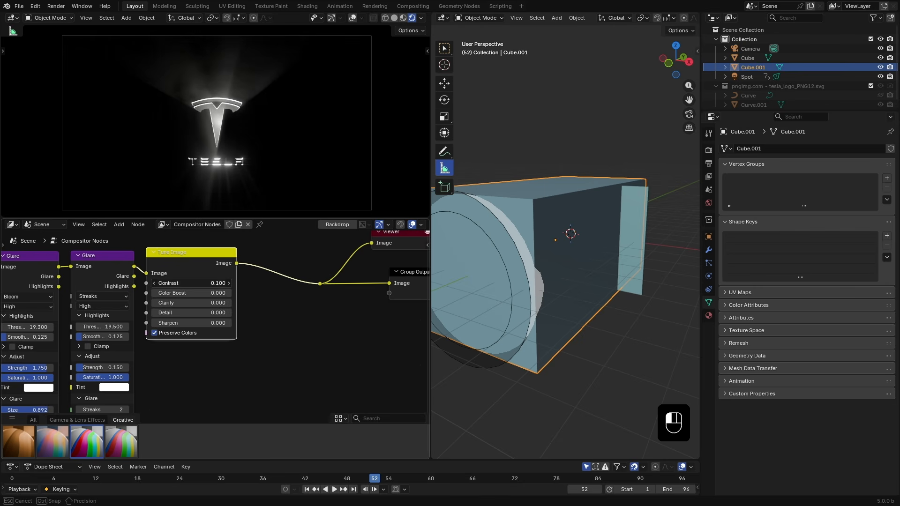
- Insert a Chromatic Aberration node from the Camera & Lens Effects assets after the enhancement node
{"action": "left_click", "coordinate": [75, 420]}
{"action": "left_click_drag", "start_coordinate": [24, 442], "coordinate": [225, 307]}
{"action": "scroll", "coordinate": [271, 169], "scroll_direction": "up", "scroll_amount": 4}
- Open the fog material's nodes, switch the Noise Texture to 4D and drive its W value with #frame/200
{"action": "key", "text": "space"}
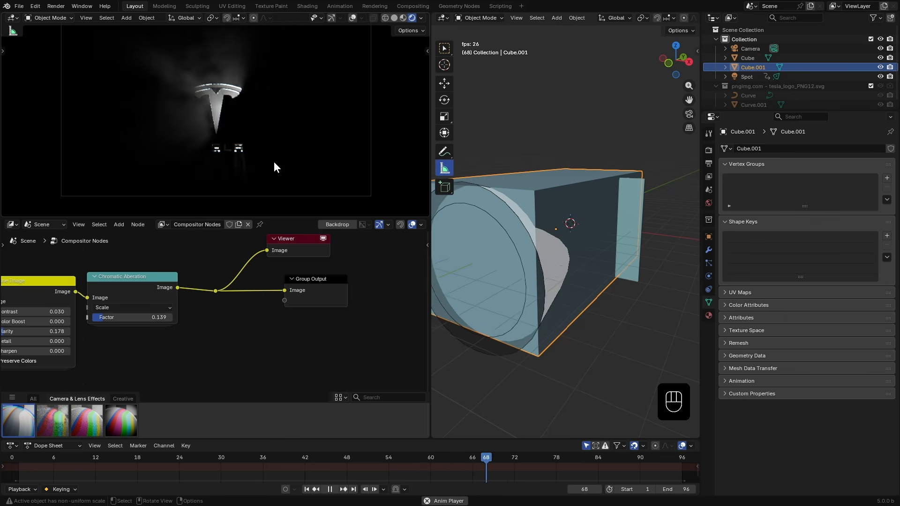
{"action": "key", "text": "Escape"}
{"action": "left_click", "coordinate": [12, 224]}
{"action": "left_click", "coordinate": [44, 302]}
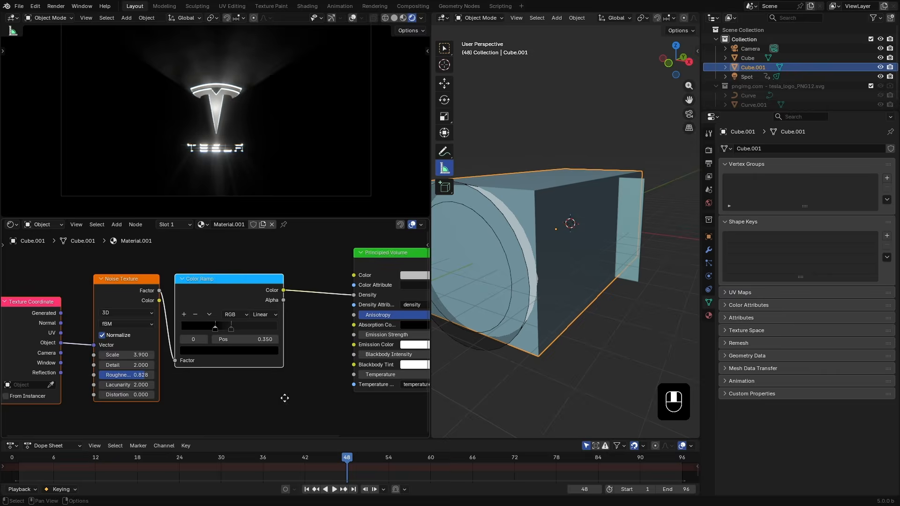
{"action": "left_click_drag", "start_coordinate": [304, 457], "coordinate": [360, 456]}
{"action": "left_click", "coordinate": [148, 296]}
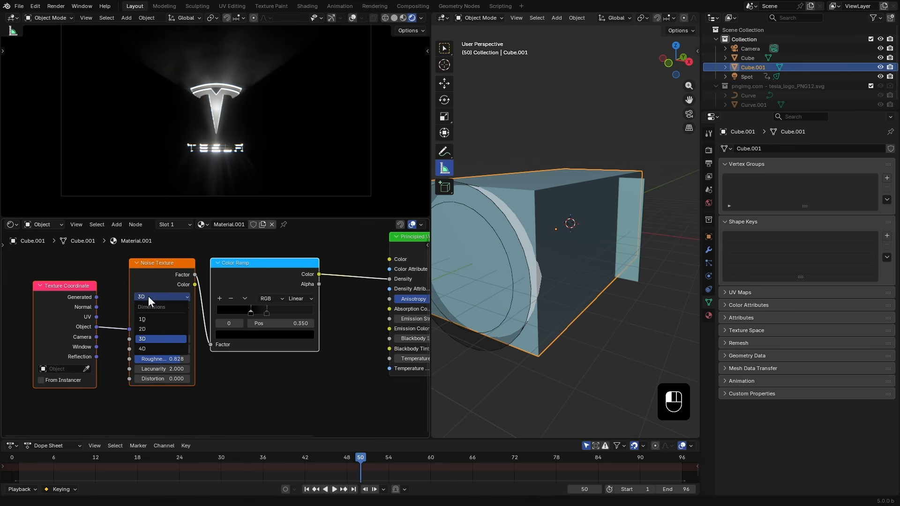
{"action": "left_click", "coordinate": [153, 347]}
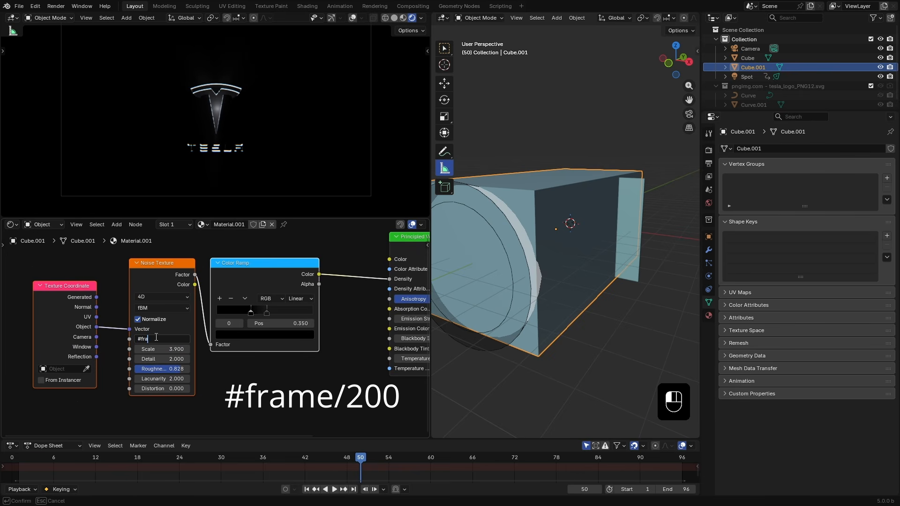
{"action": "type", "text": "0"}
{"action": "key", "text": "Return"}
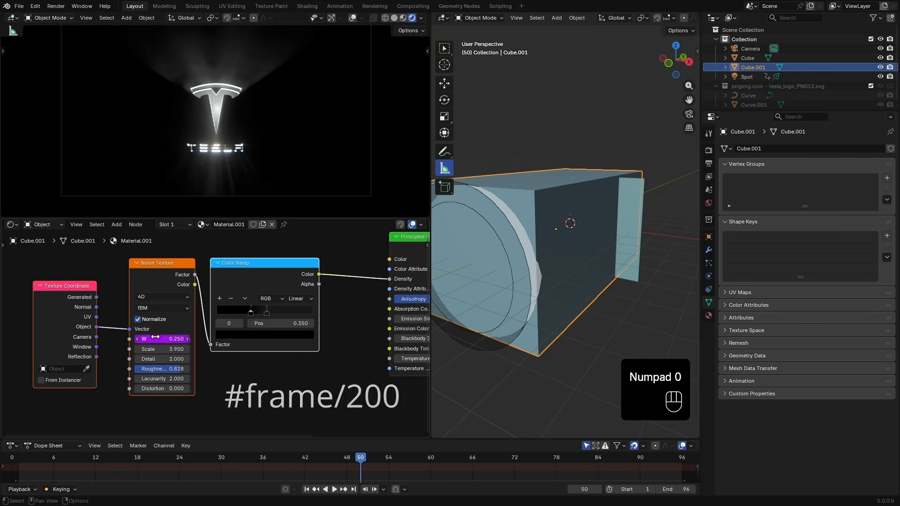
- Play the animation from the first frame to preview the moving fog
{"action": "left_click_drag", "start_coordinate": [365, 462], "coordinate": [319, 457]}
{"action": "key", "text": "shift+Left"}
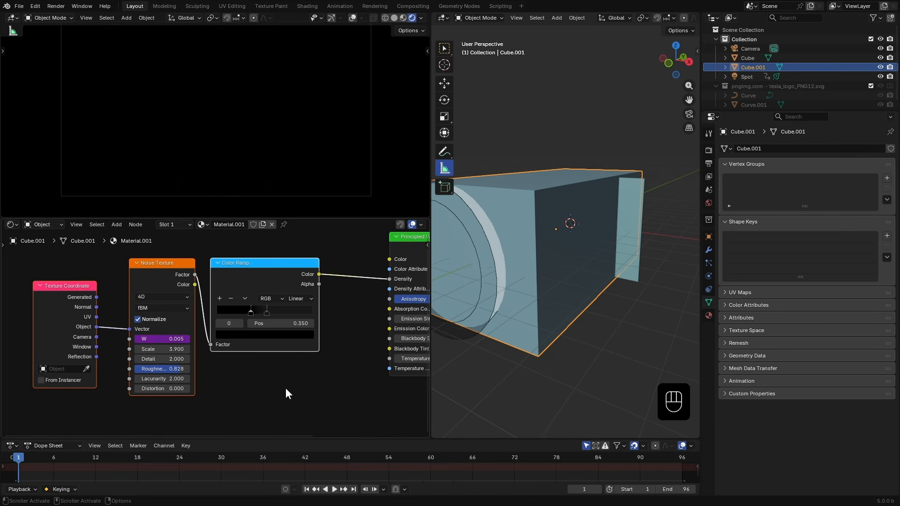
{"action": "key", "text": "space"}
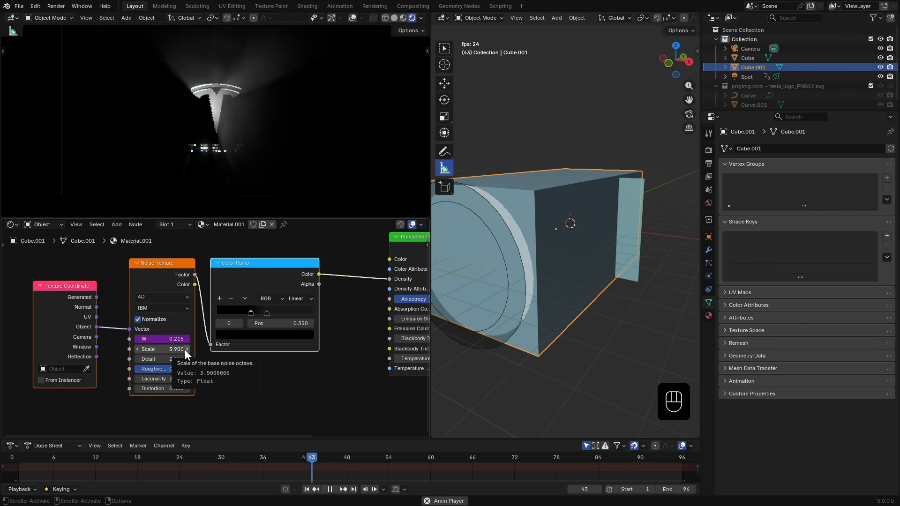
{"action": "key", "text": "space"}
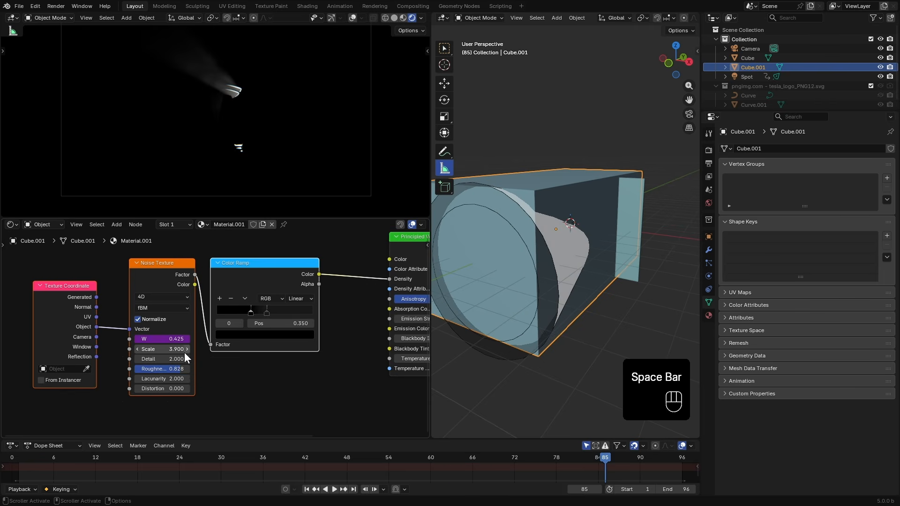
- Move the color ramp's black stop to about position 0.49 and preview the fog again
{"action": "left_click", "coordinate": [325, 458]}
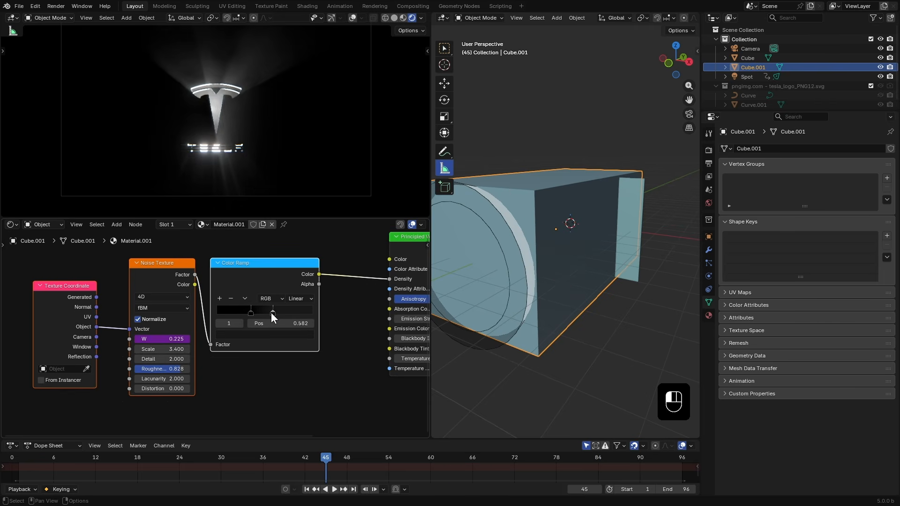
{"action": "left_click_drag", "start_coordinate": [260, 312], "coordinate": [262, 312]}
{"action": "key", "text": "space"}
{"action": "key", "text": "space"}
- Change the W driver expression to #frame/100 and play the animation from the start
{"action": "left_click", "coordinate": [170, 339]}
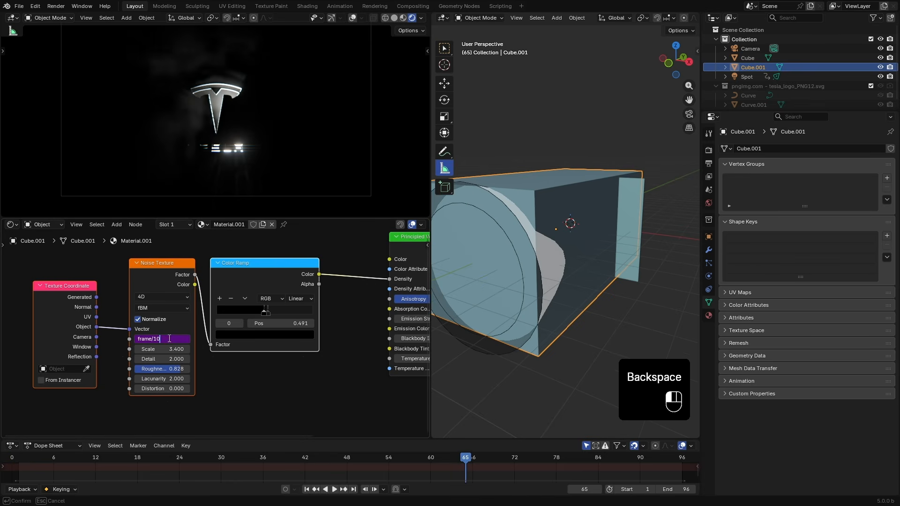
{"action": "key", "text": "Return"}
{"action": "left_click", "coordinate": [306, 489]}
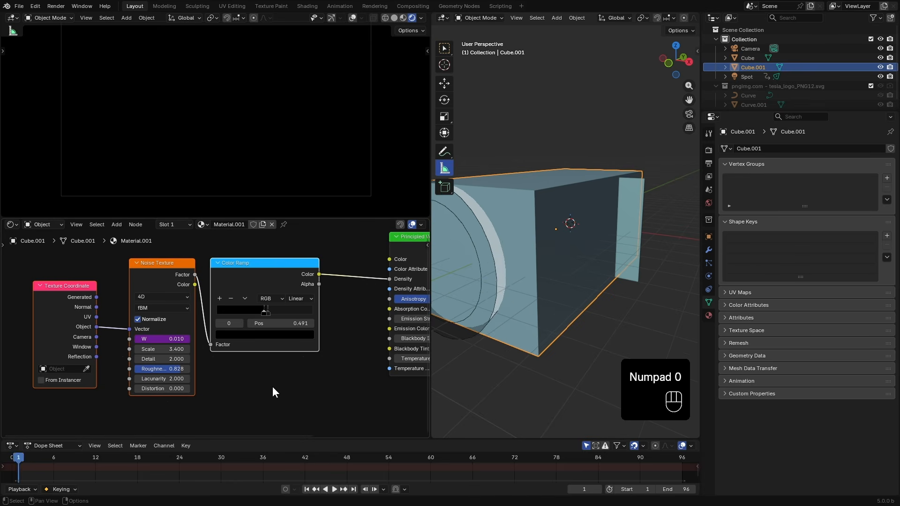
{"action": "key", "text": "space"}
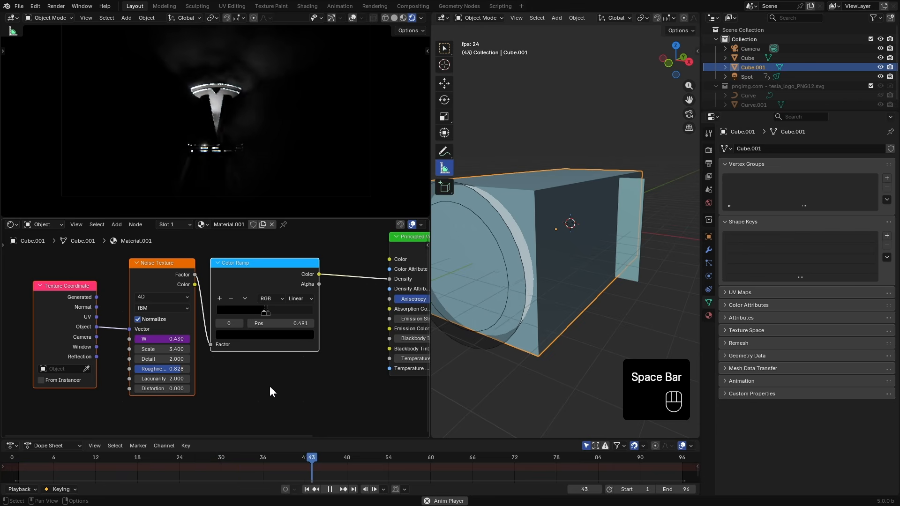